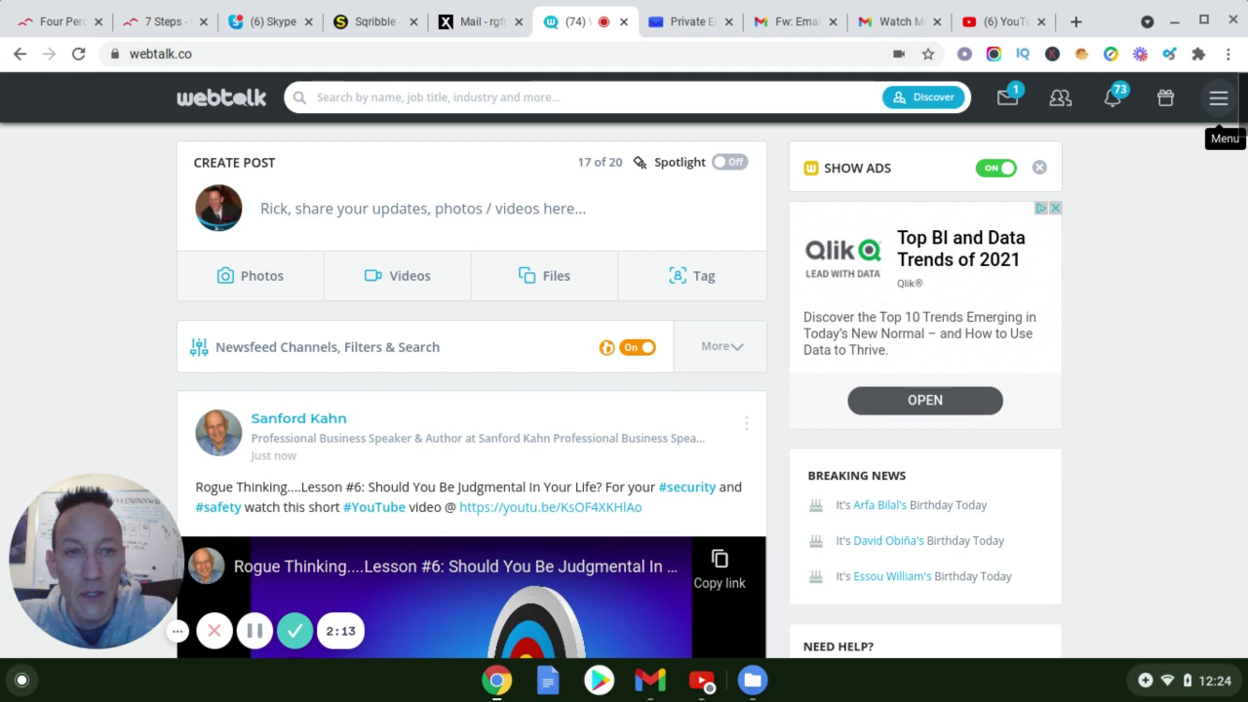
Go to your own Webtalk profile through the account menu's Profile tile
{"action": "left_click", "coordinate": [1219, 98]}
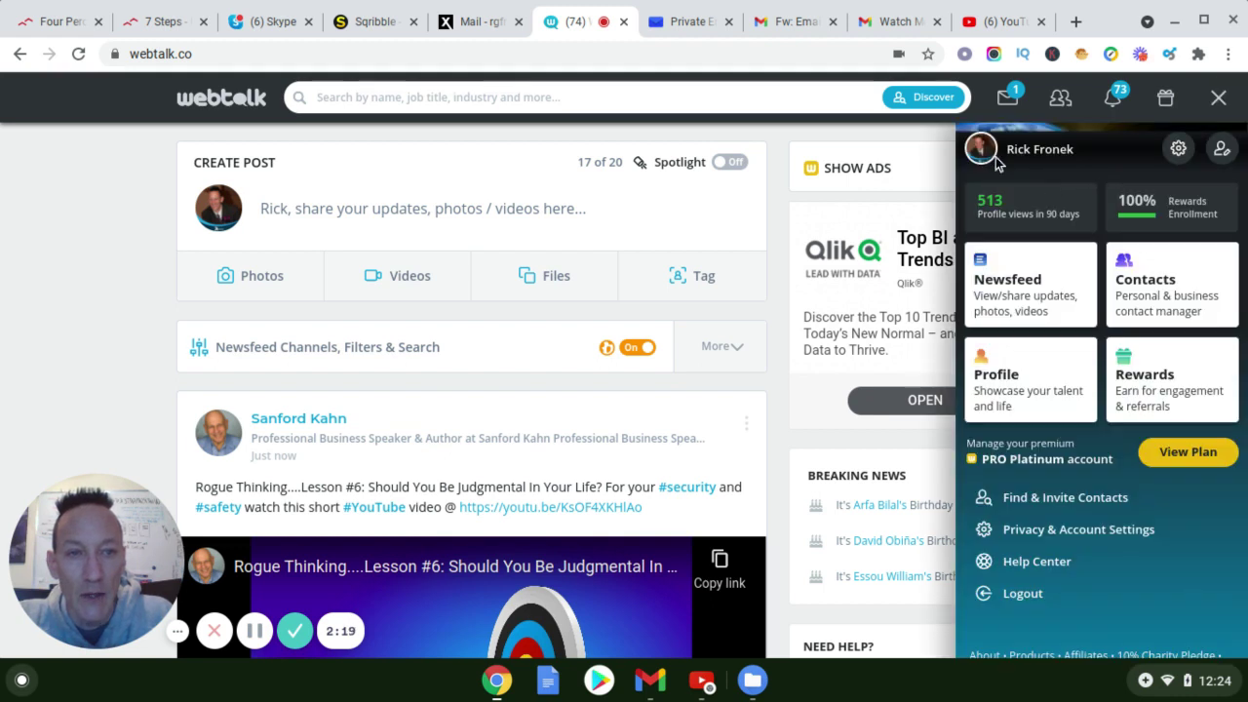
{"action": "left_click", "coordinate": [992, 383]}
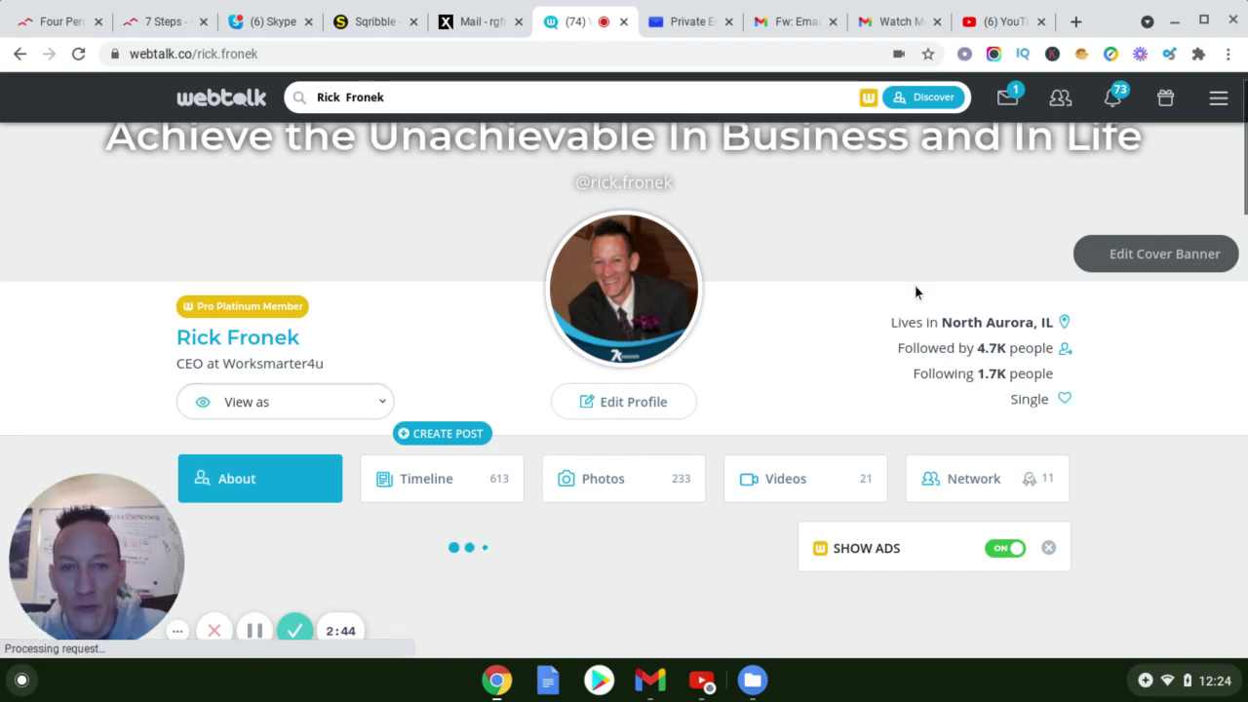
Scroll down and expand the 'View as' dropdown to list the preview audiences
{"action": "scroll", "coordinate": [415, 384], "scroll_direction": "down", "scroll_amount": 1}
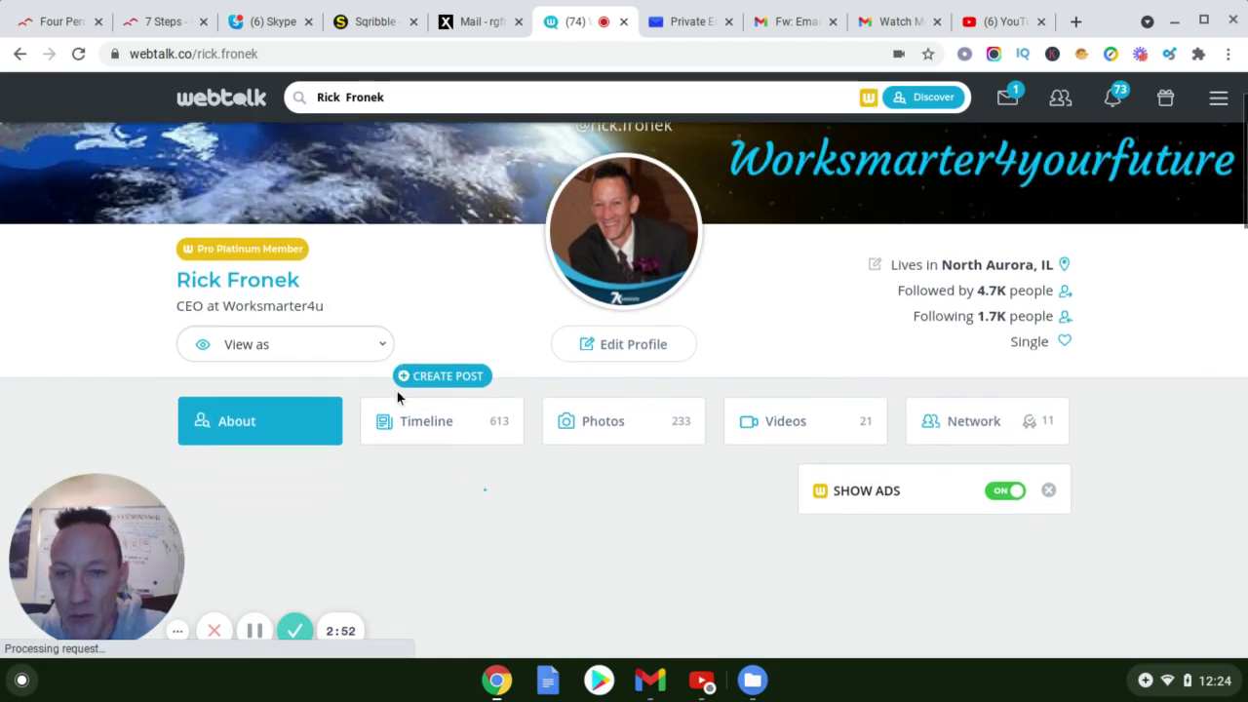
{"action": "scroll", "coordinate": [397, 395], "scroll_direction": "down", "scroll_amount": 1}
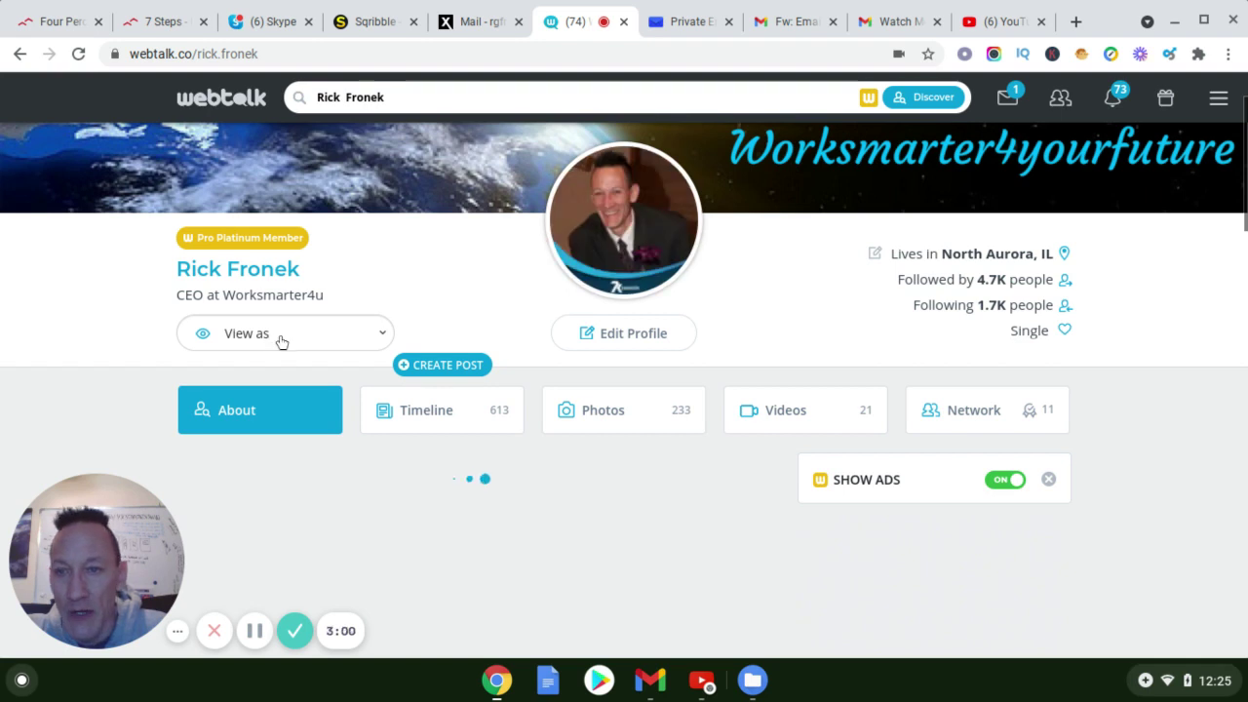
{"action": "left_click", "coordinate": [381, 333]}
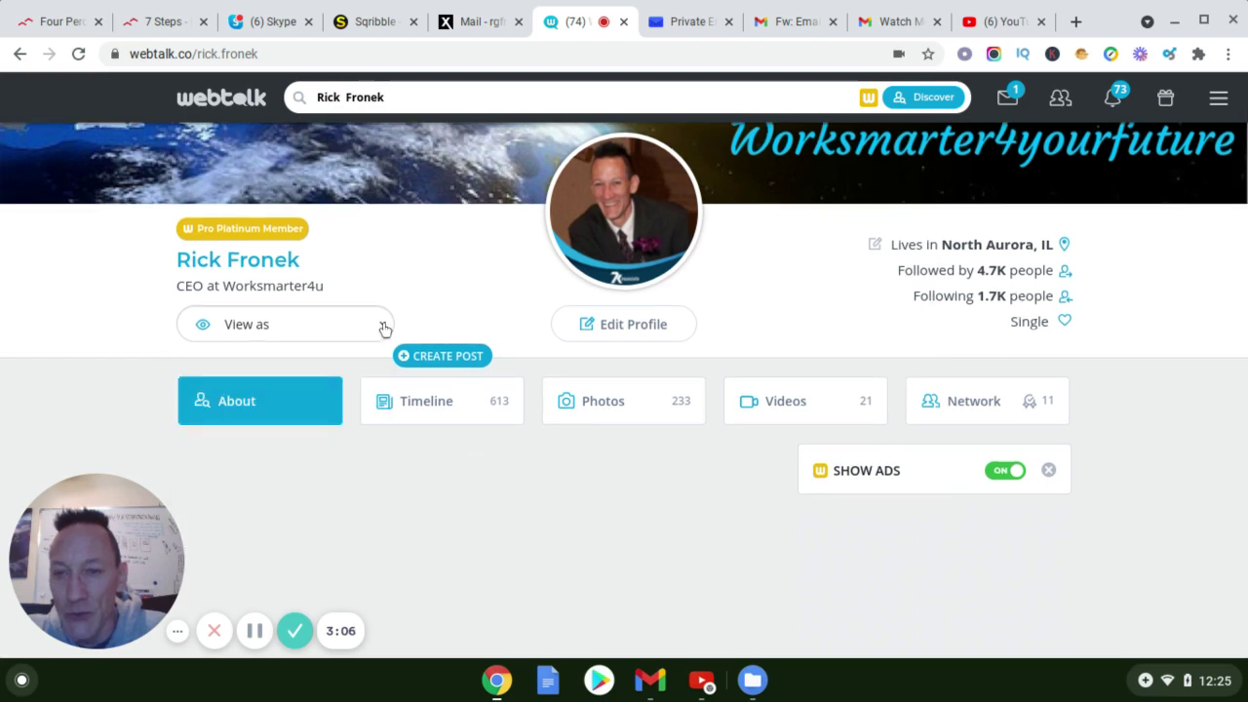
{"action": "left_click", "coordinate": [384, 328]}
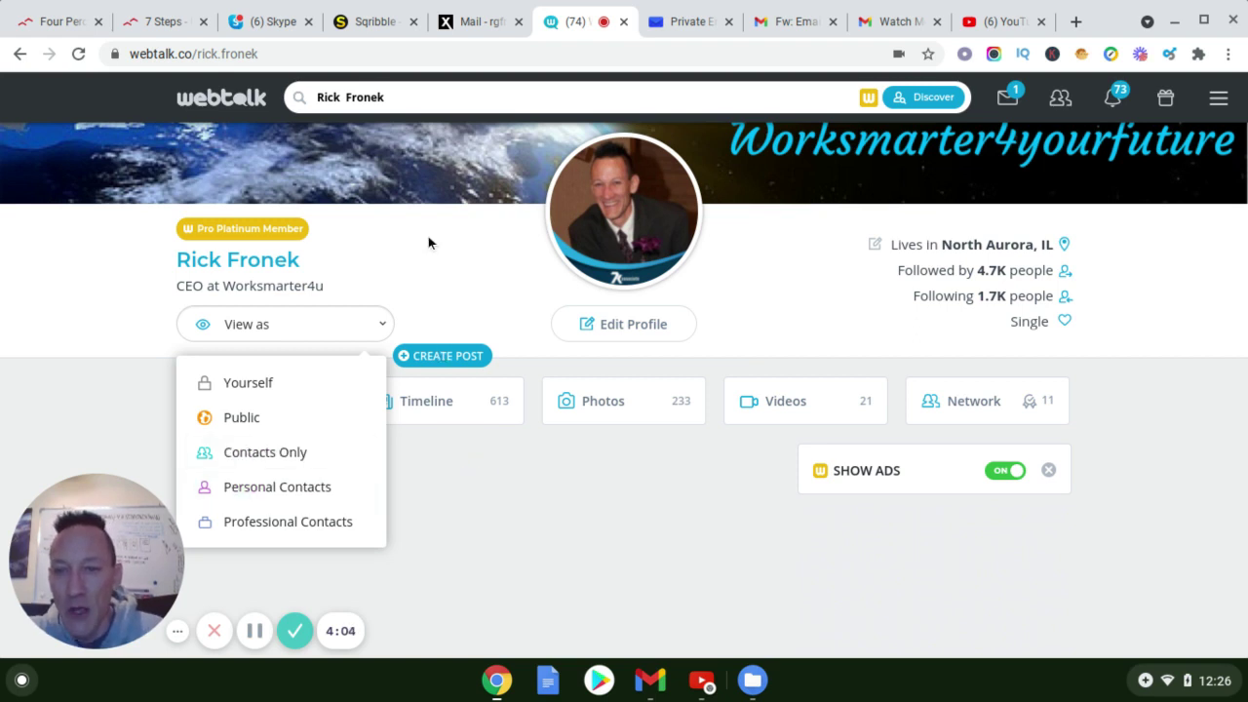
Close the 'View as' menu and scroll down to the Contact card with emails and addresses
{"action": "left_click", "coordinate": [468, 316]}
{"action": "scroll", "coordinate": [469, 316], "scroll_direction": "down", "scroll_amount": 1}
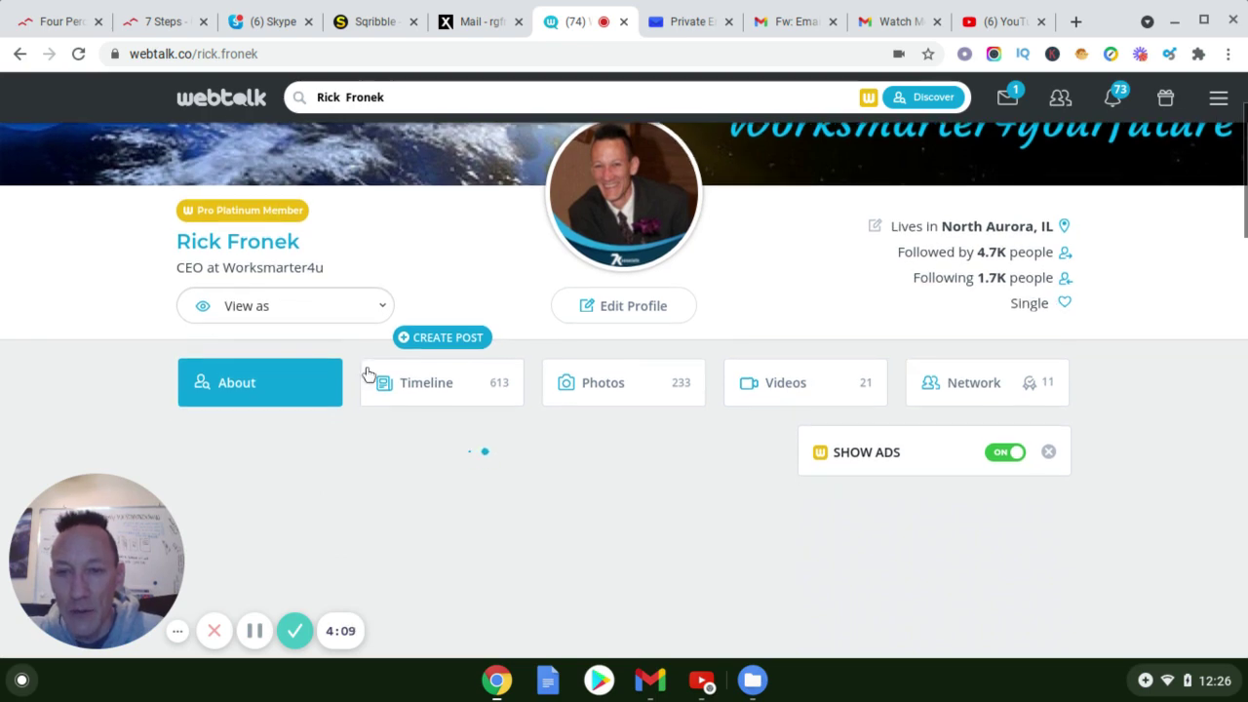
{"action": "scroll", "coordinate": [369, 370], "scroll_direction": "down", "scroll_amount": 1}
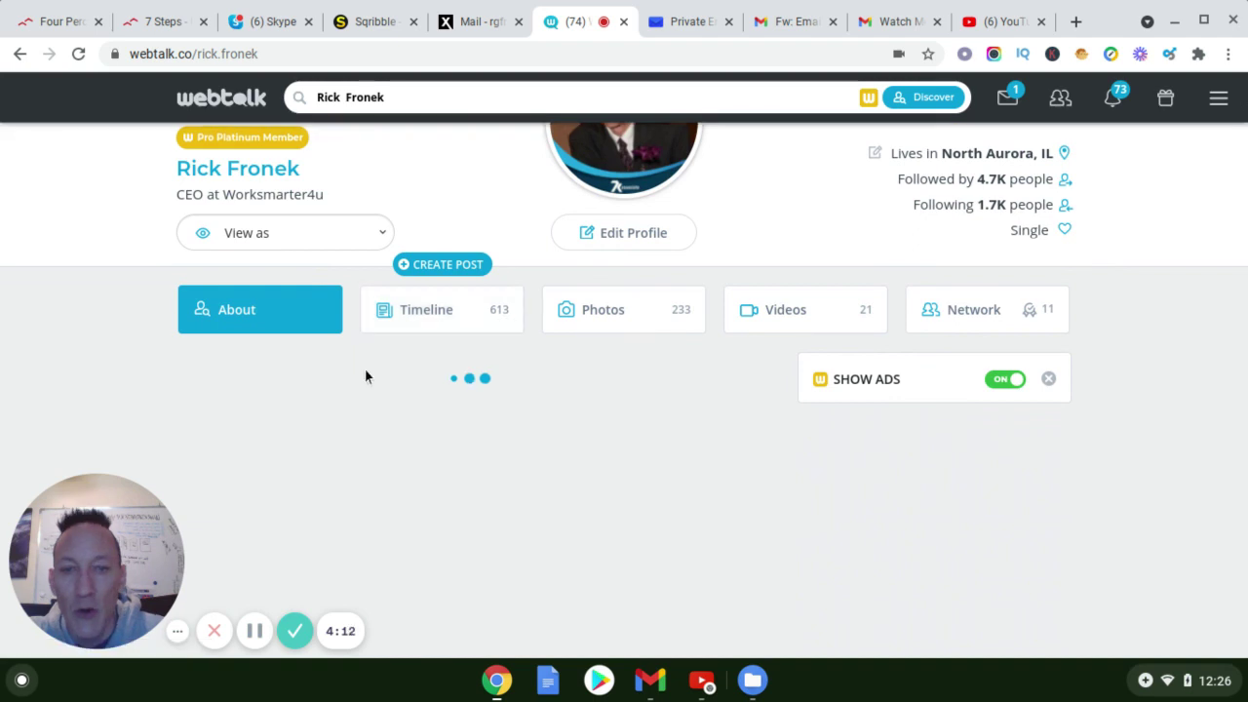
{"action": "scroll", "coordinate": [365, 375], "scroll_direction": "down", "scroll_amount": 2}
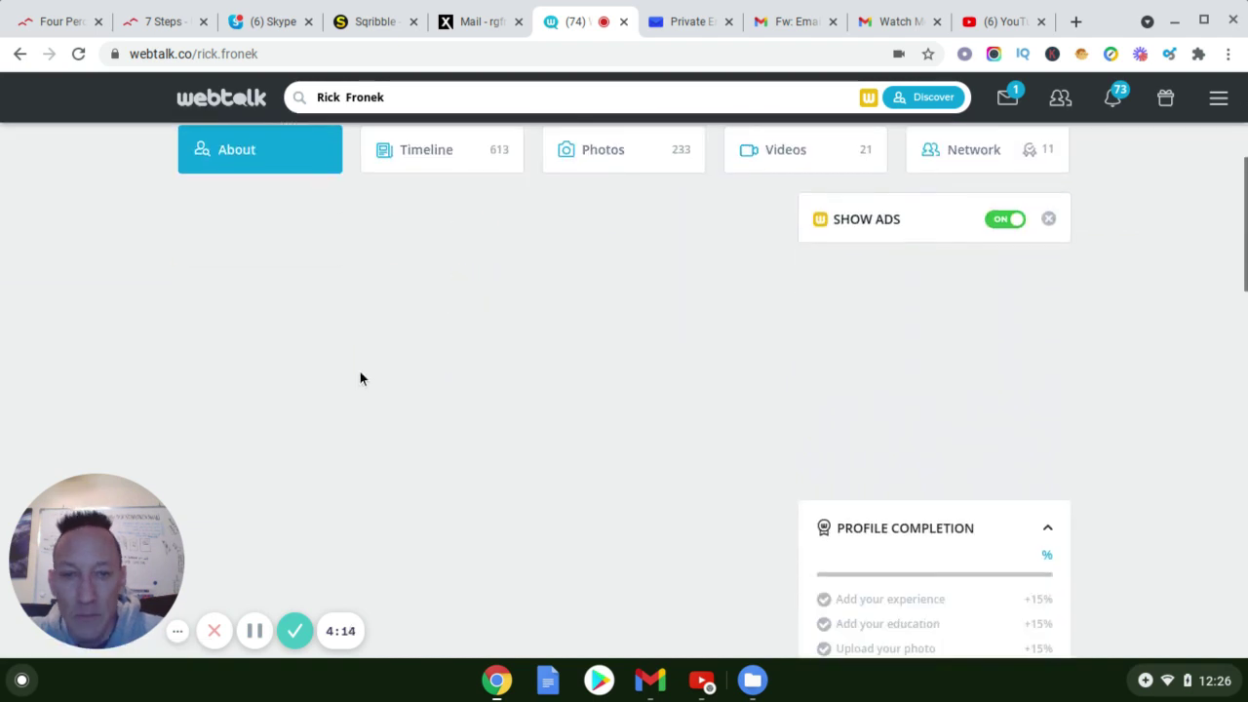
{"action": "scroll", "coordinate": [359, 379], "scroll_direction": "down", "scroll_amount": 1}
{"action": "scroll", "coordinate": [358, 380], "scroll_direction": "up", "scroll_amount": 1}
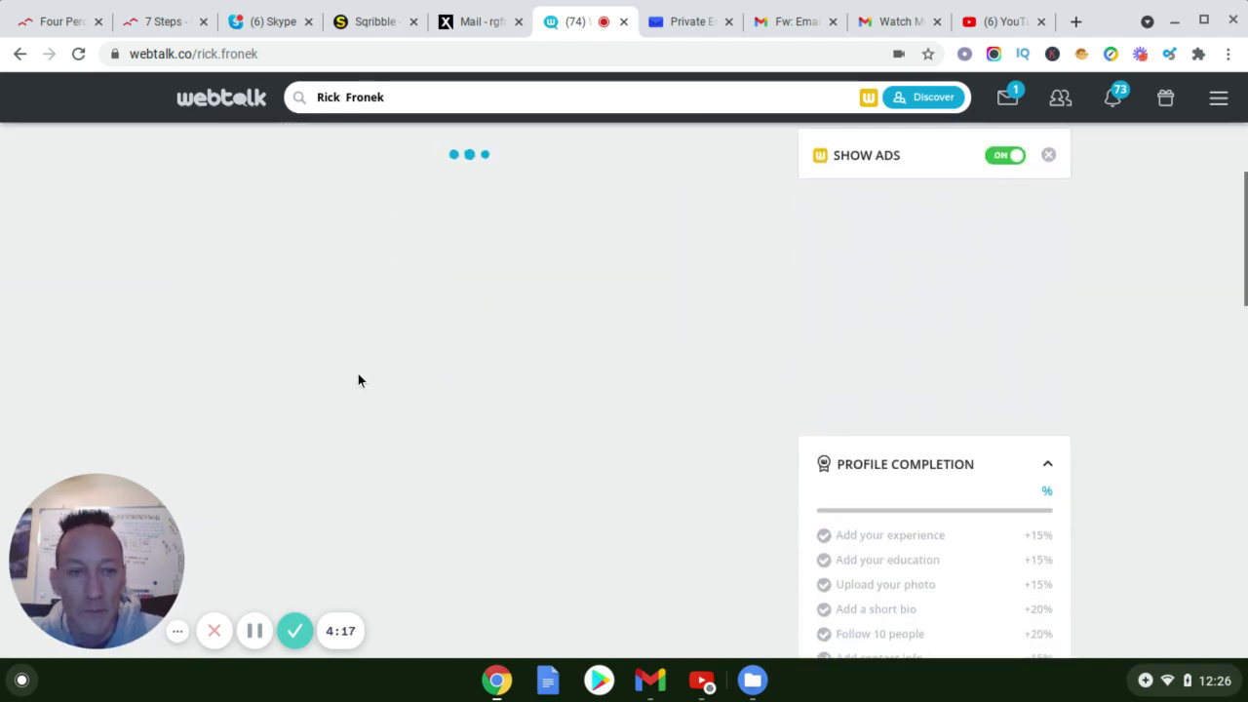
{"action": "scroll", "coordinate": [358, 380], "scroll_direction": "up", "scroll_amount": 1}
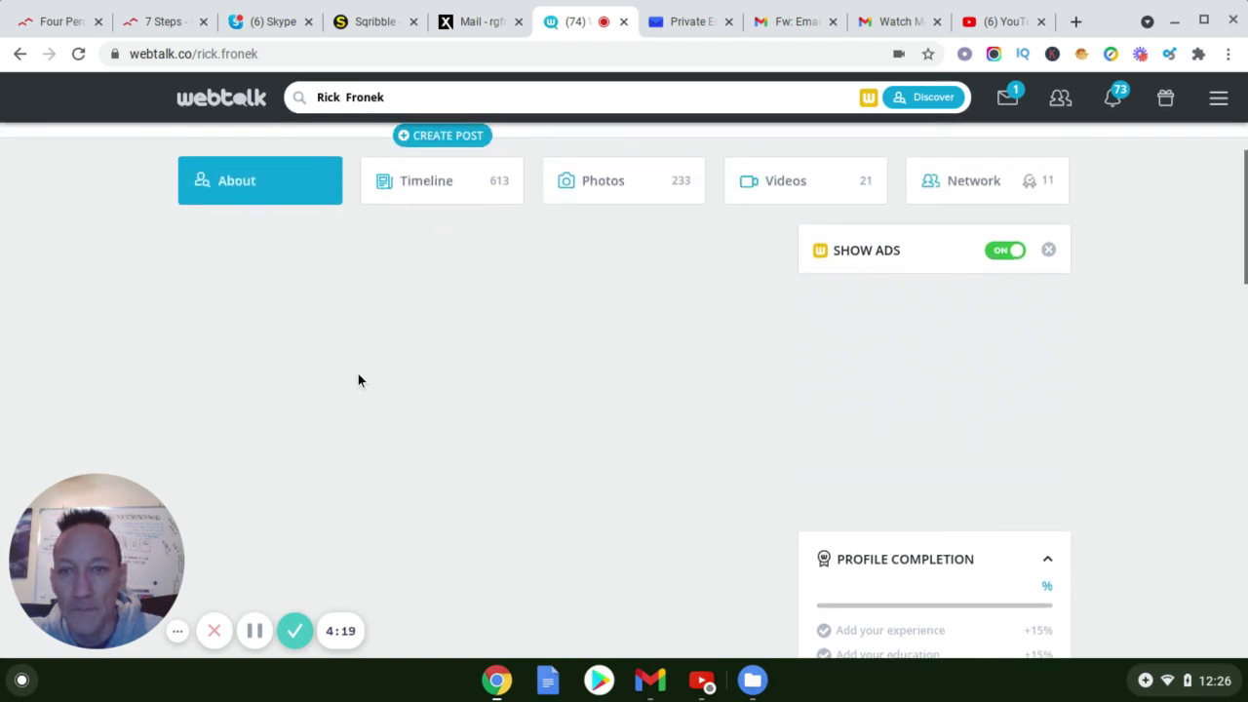
{"action": "scroll", "coordinate": [357, 381], "scroll_direction": "down", "scroll_amount": 2}
{"action": "scroll", "coordinate": [356, 382], "scroll_direction": "up", "scroll_amount": 3}
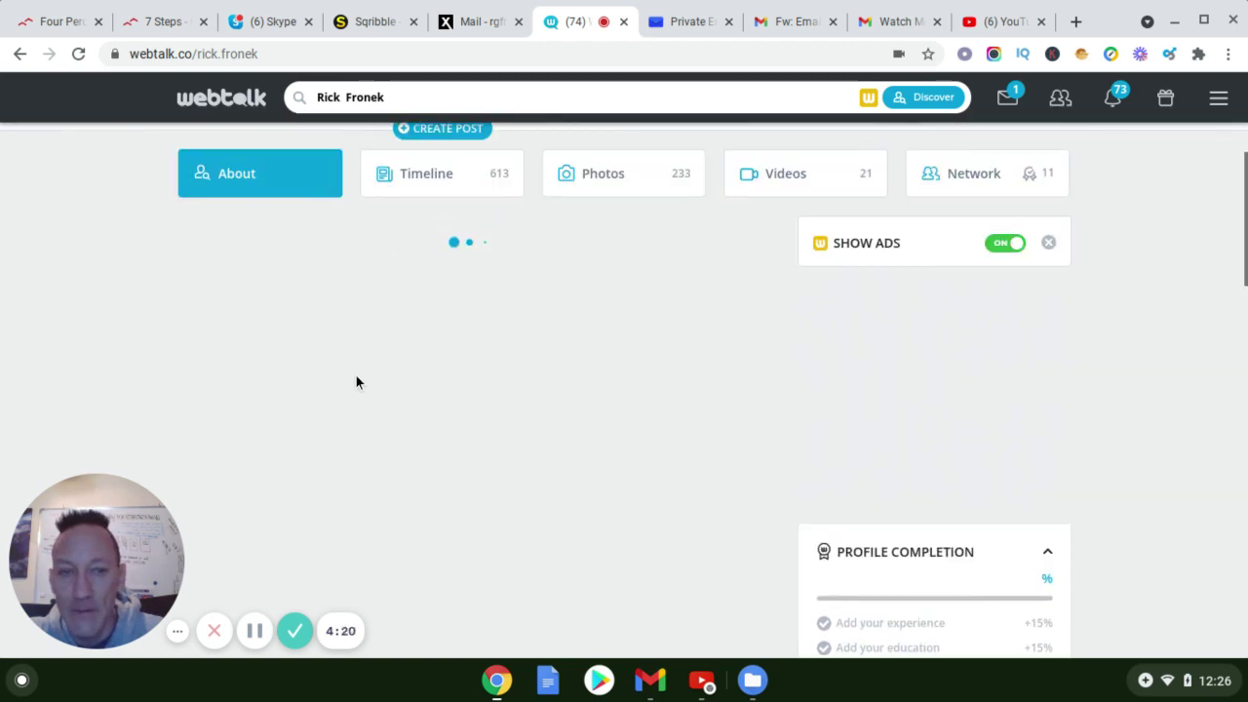
{"action": "scroll", "coordinate": [355, 384], "scroll_direction": "down", "scroll_amount": 1}
{"action": "scroll", "coordinate": [336, 400], "scroll_direction": "up", "scroll_amount": 1}
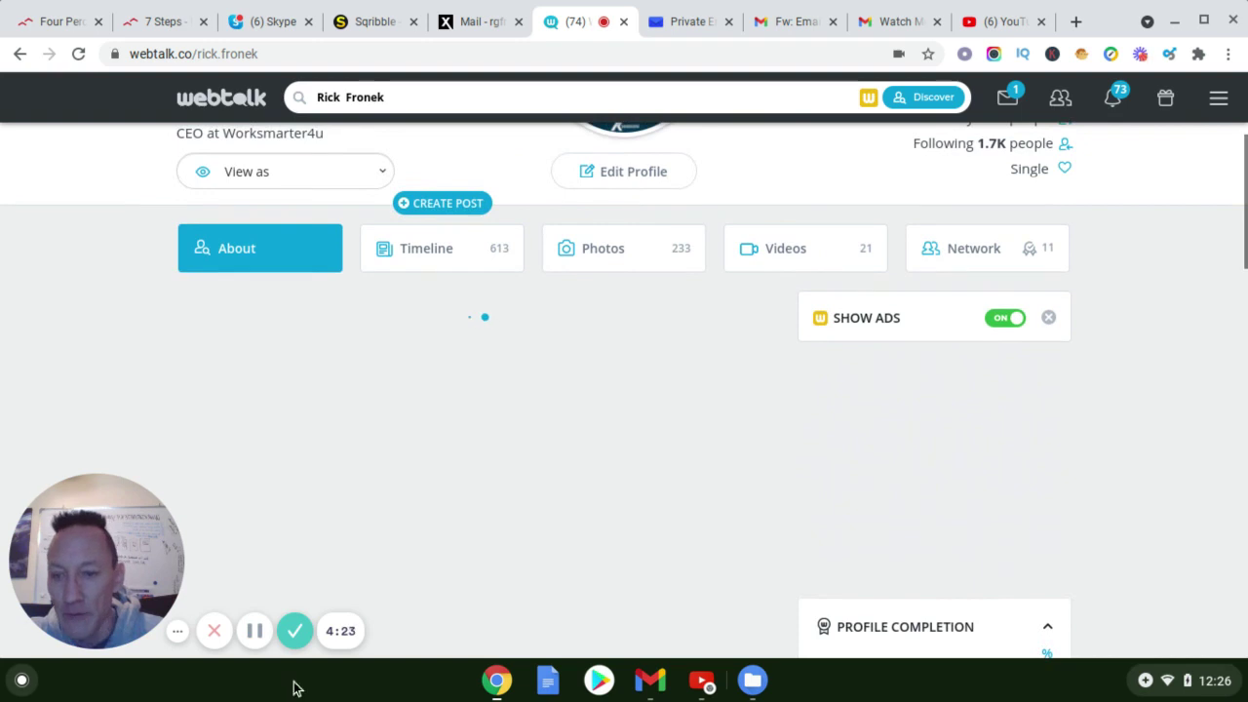
{"action": "left_click", "coordinate": [255, 635]}
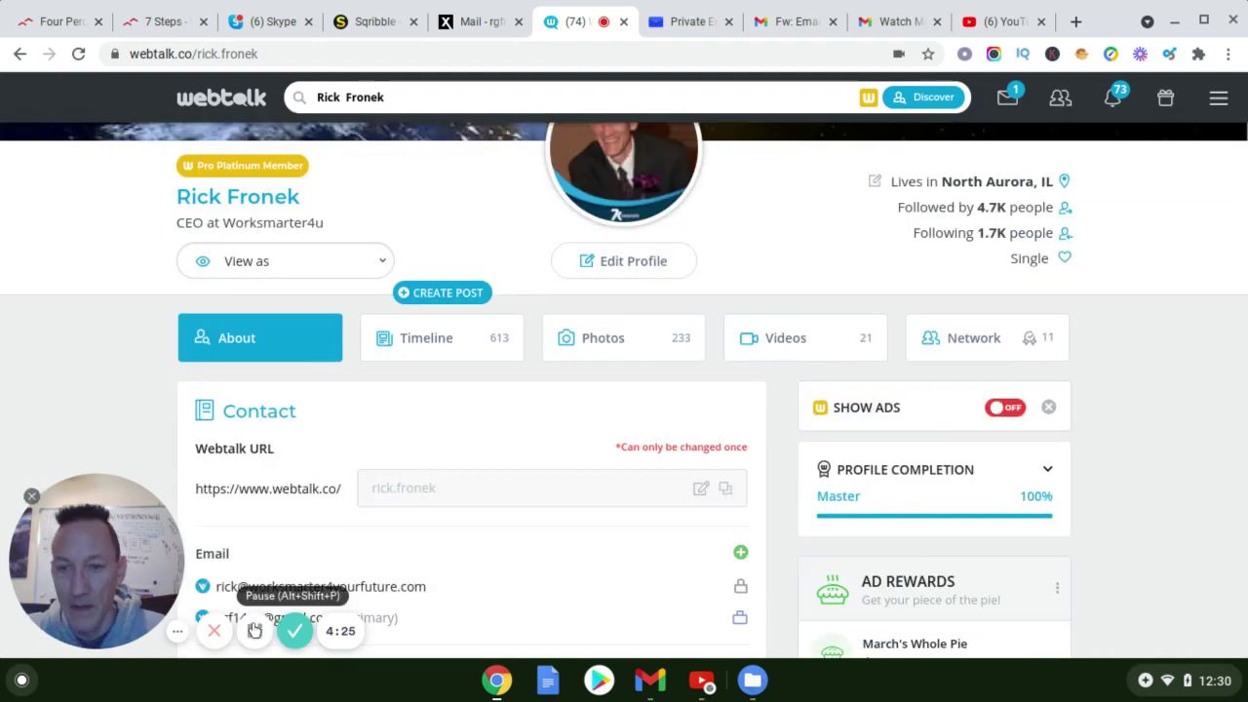
{"action": "scroll", "coordinate": [438, 515], "scroll_direction": "up", "scroll_amount": 1}
{"action": "scroll", "coordinate": [452, 498], "scroll_direction": "down", "scroll_amount": 1}
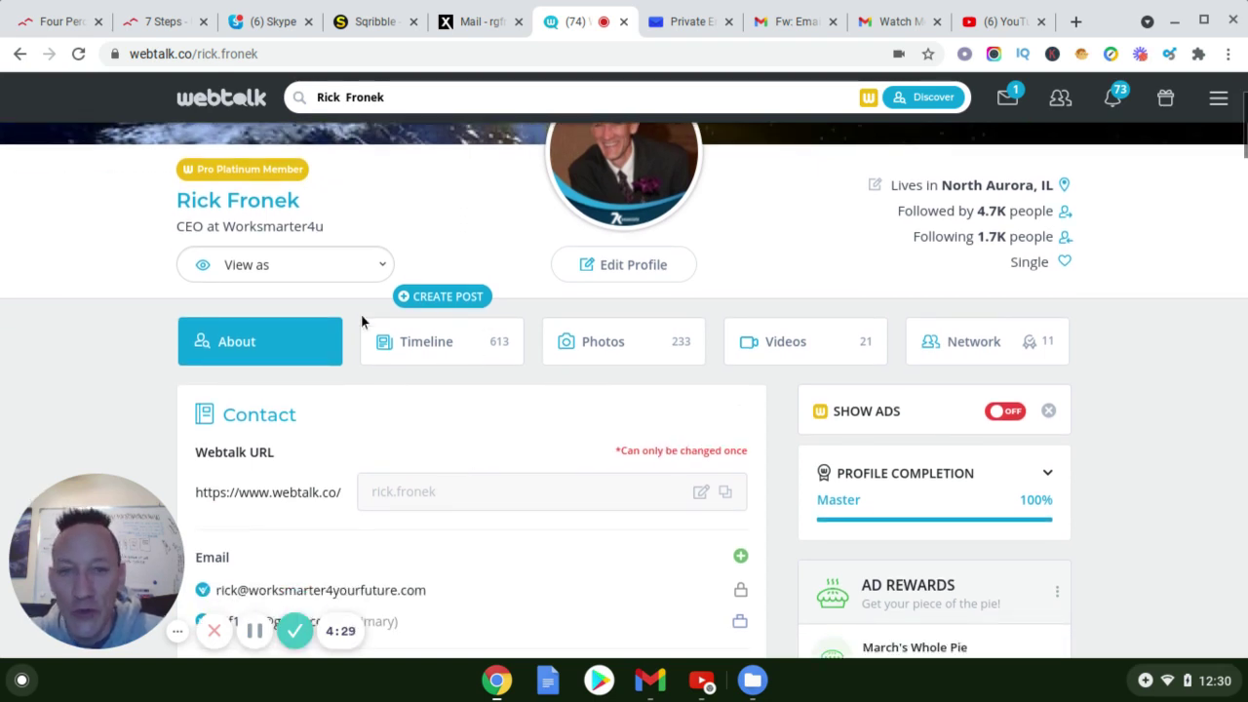
{"action": "scroll", "coordinate": [439, 410], "scroll_direction": "down", "scroll_amount": 1}
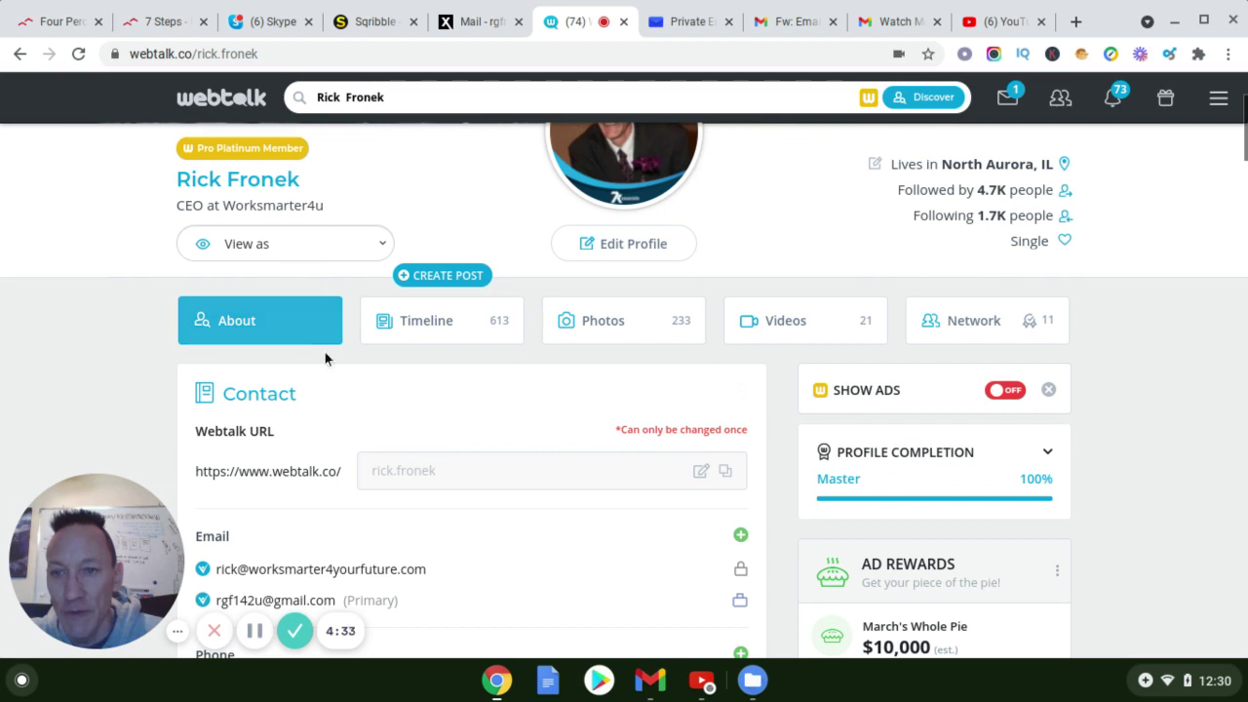
{"action": "scroll", "coordinate": [309, 371], "scroll_direction": "down", "scroll_amount": 2}
{"action": "scroll", "coordinate": [296, 384], "scroll_direction": "down", "scroll_amount": 1}
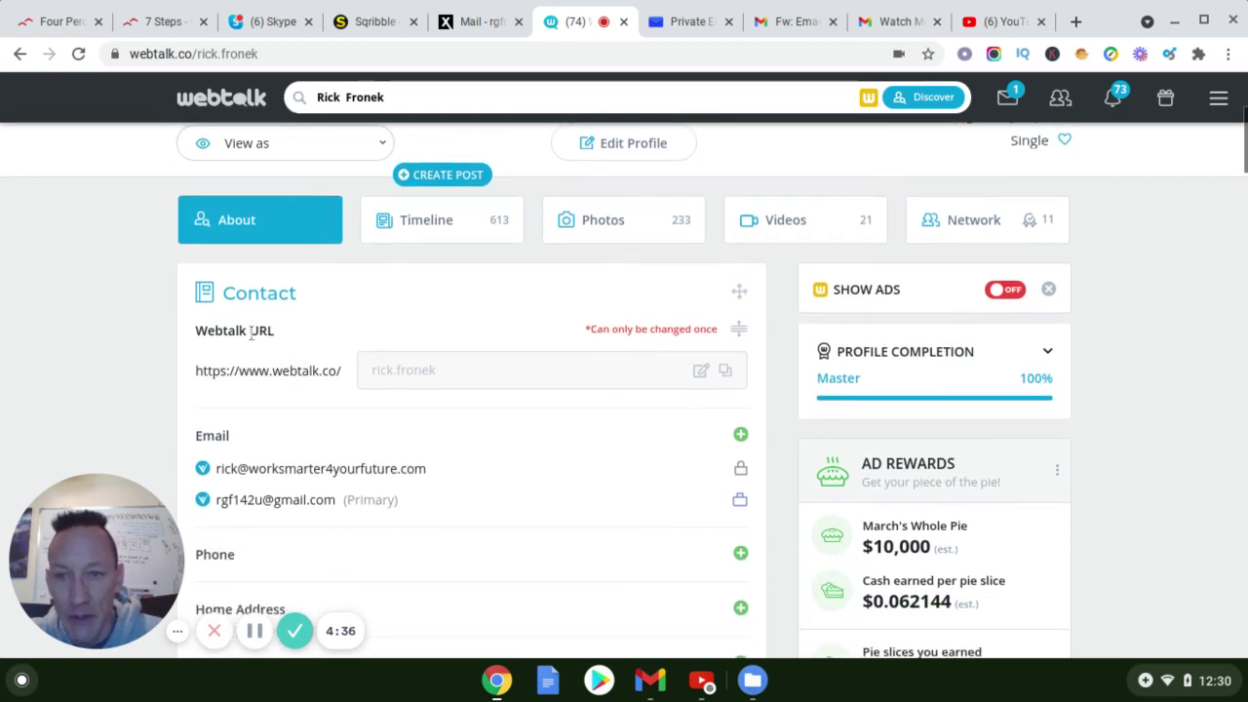
{"action": "scroll", "coordinate": [272, 345], "scroll_direction": "down", "scroll_amount": 1}
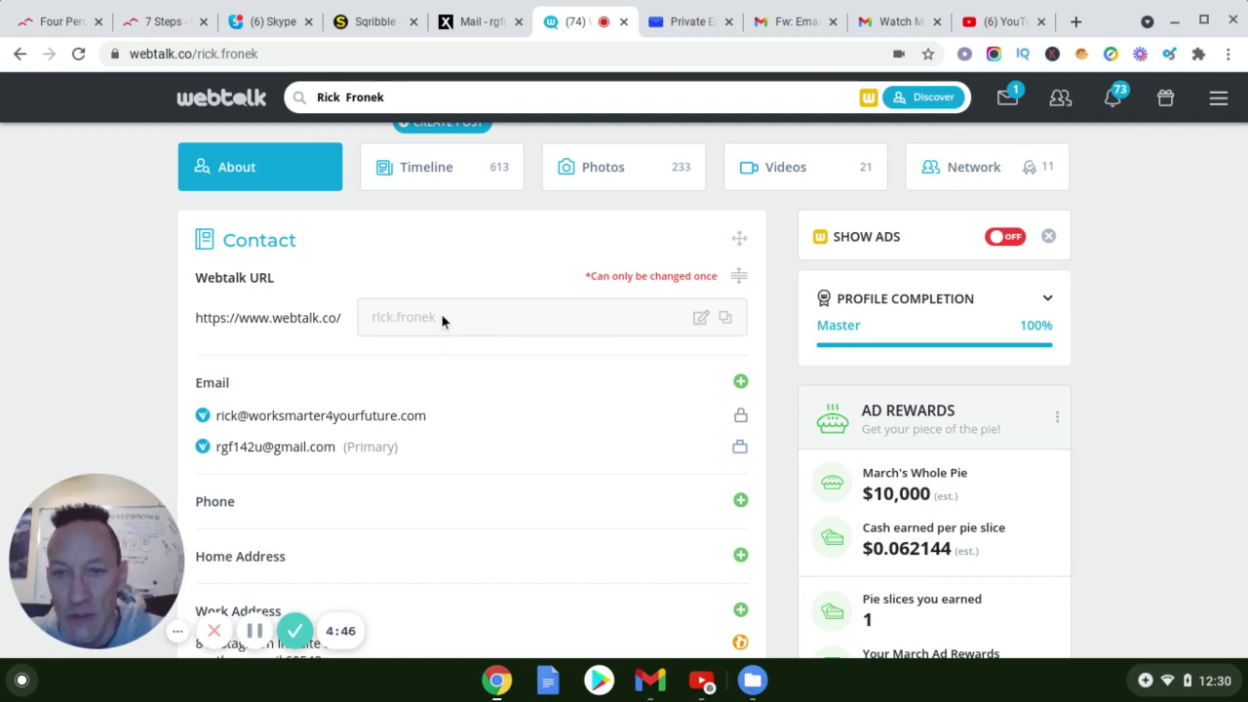
{"action": "scroll", "coordinate": [382, 336], "scroll_direction": "down", "scroll_amount": 1}
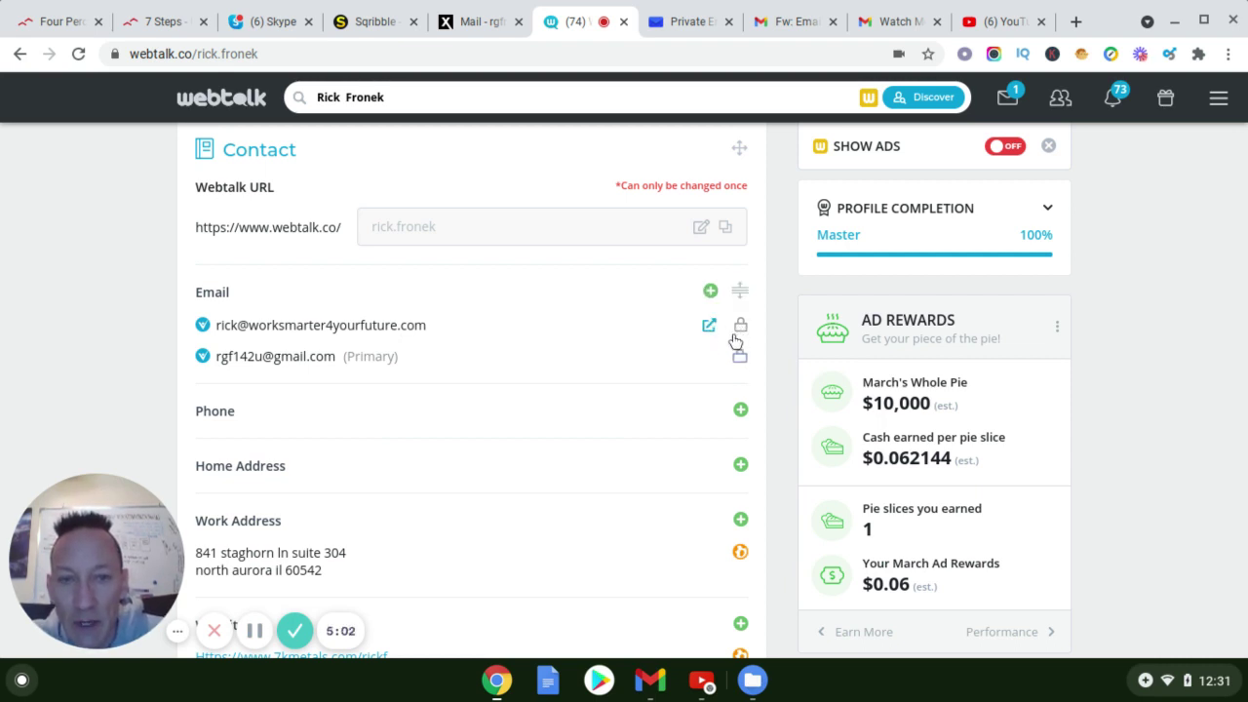
Set the visibility of both listed email addresses to Contacts Only
{"action": "left_click", "coordinate": [738, 332]}
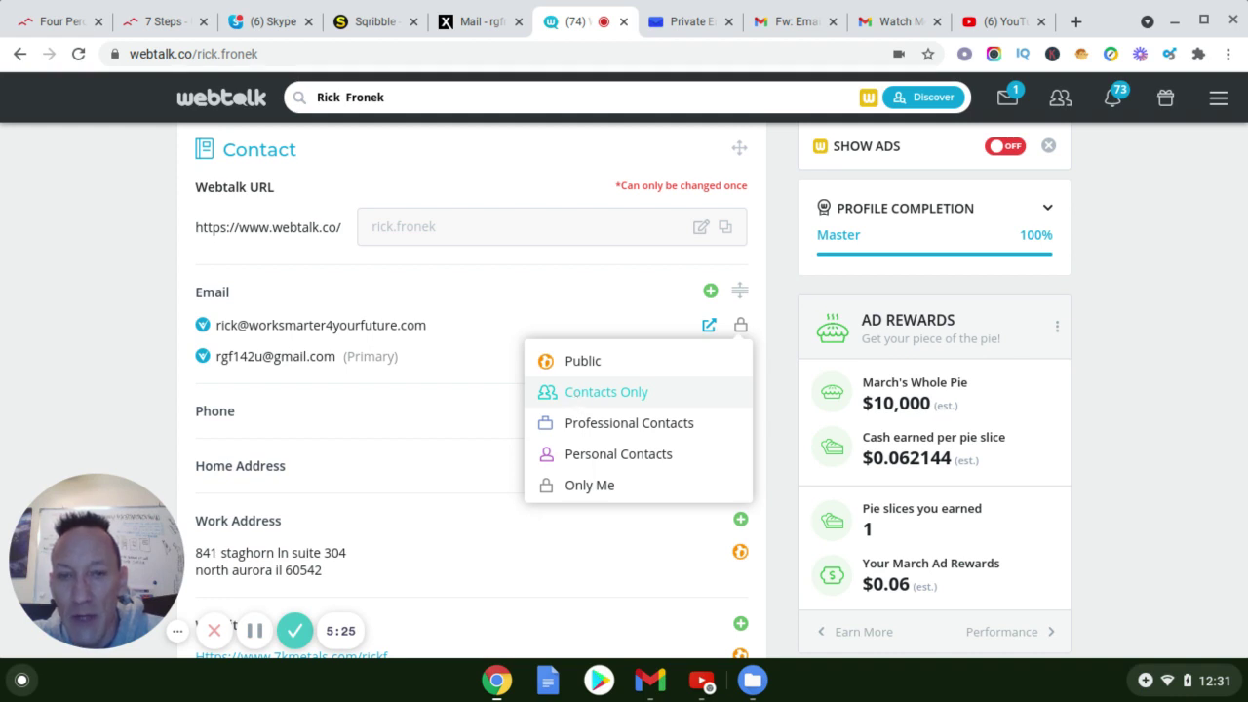
{"action": "left_click", "coordinate": [590, 392]}
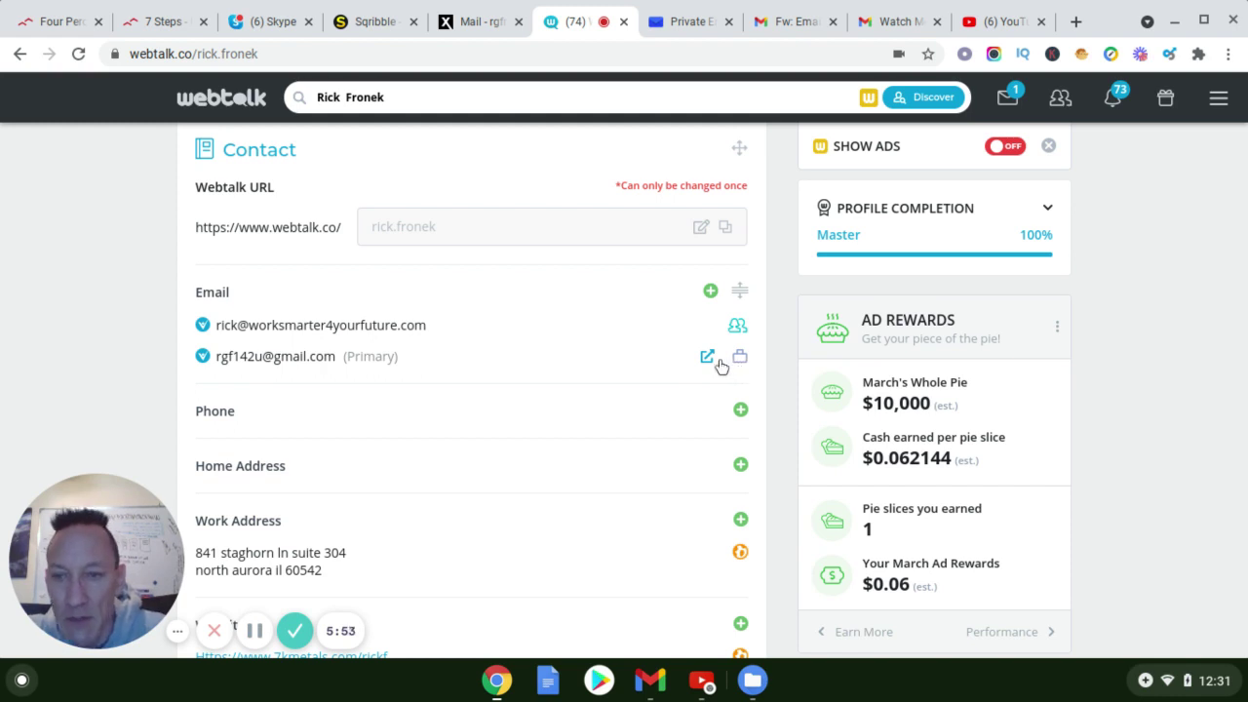
{"action": "left_click", "coordinate": [715, 364]}
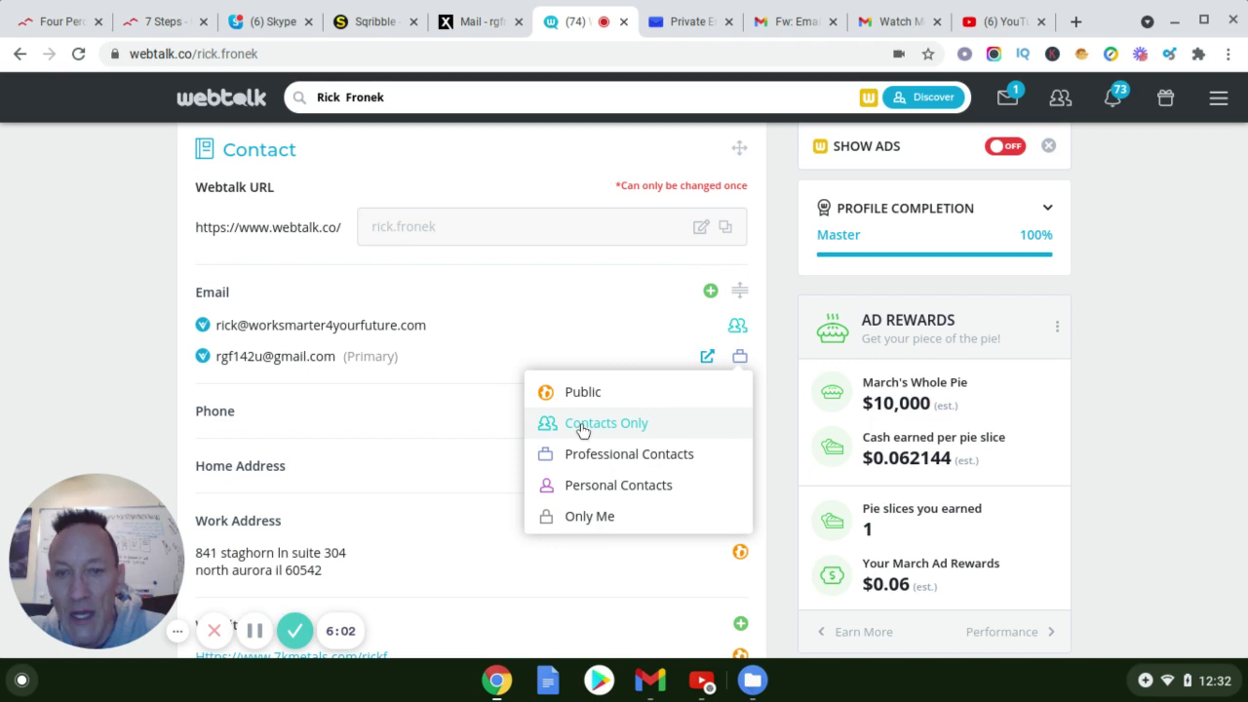
{"action": "left_click", "coordinate": [583, 430]}
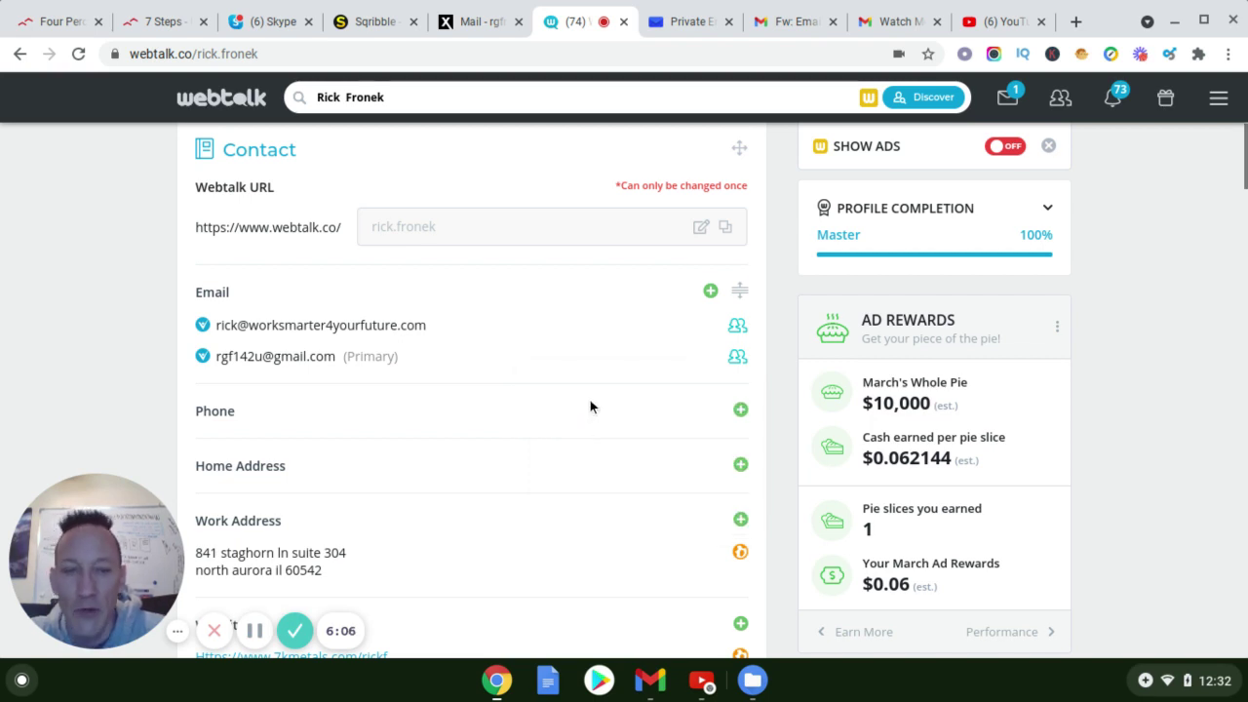
{"action": "scroll", "coordinate": [585, 402], "scroll_direction": "down", "scroll_amount": 1}
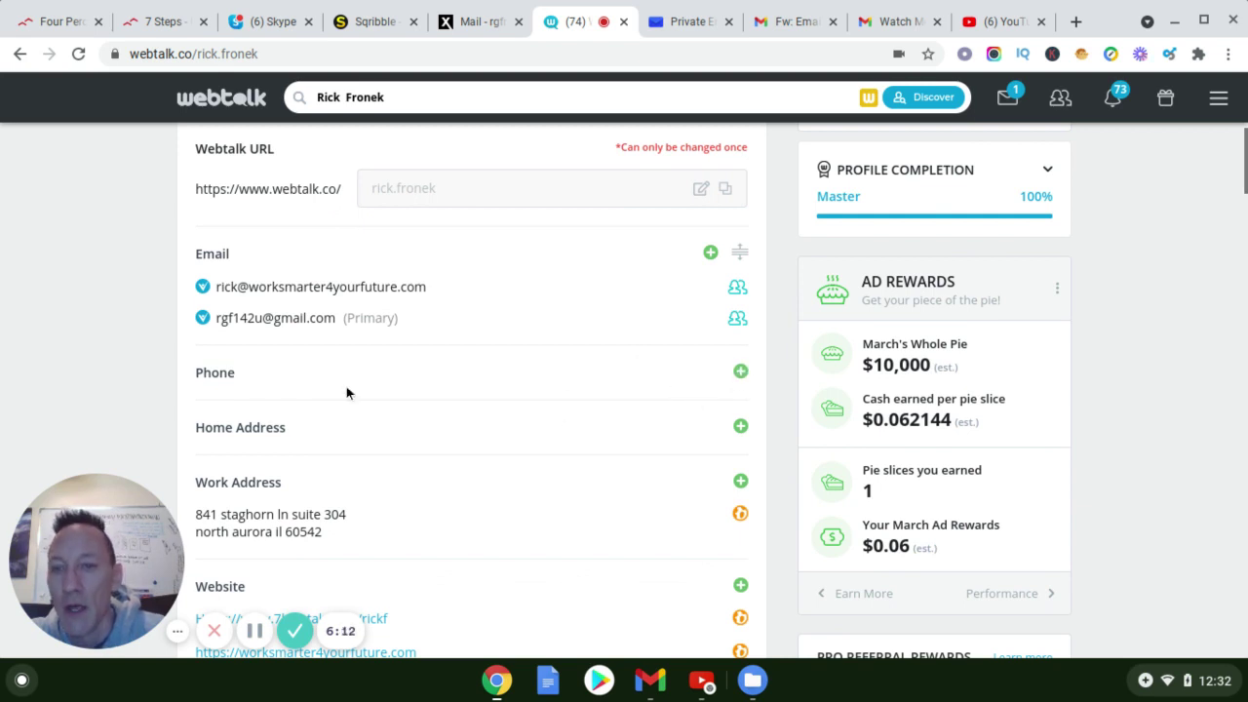
{"action": "scroll", "coordinate": [618, 391], "scroll_direction": "down", "scroll_amount": 2}
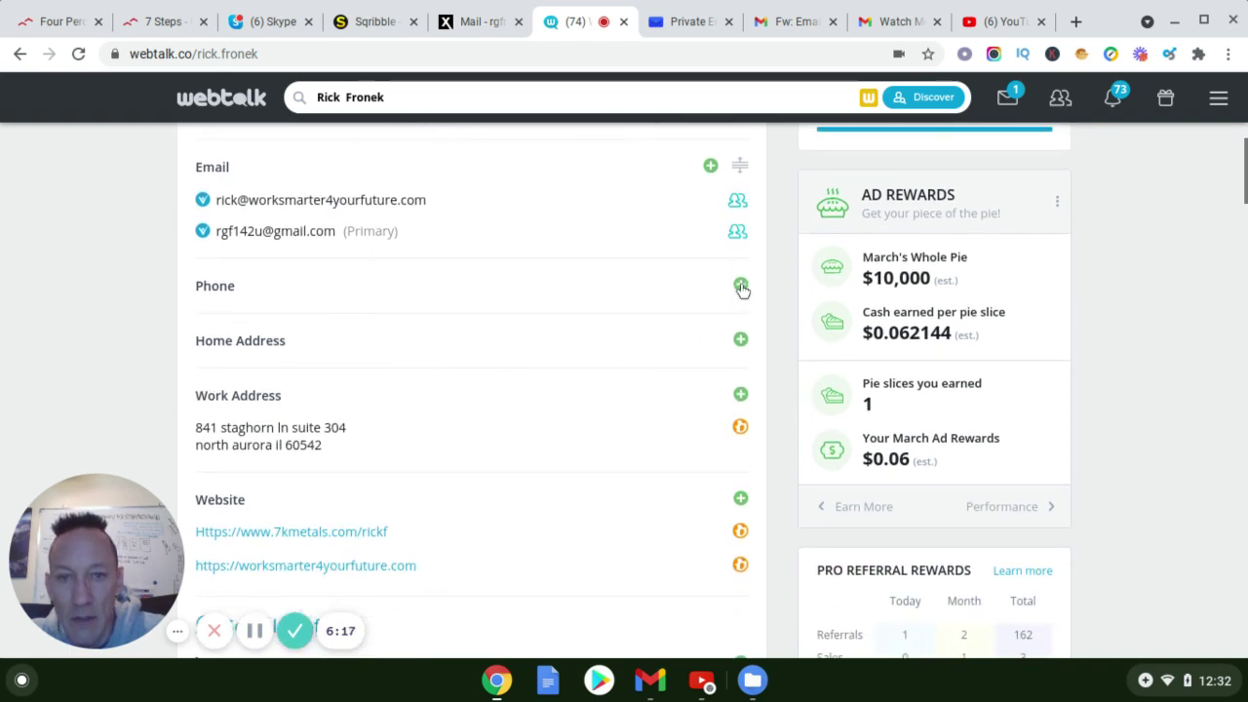
{"action": "left_click", "coordinate": [634, 308]}
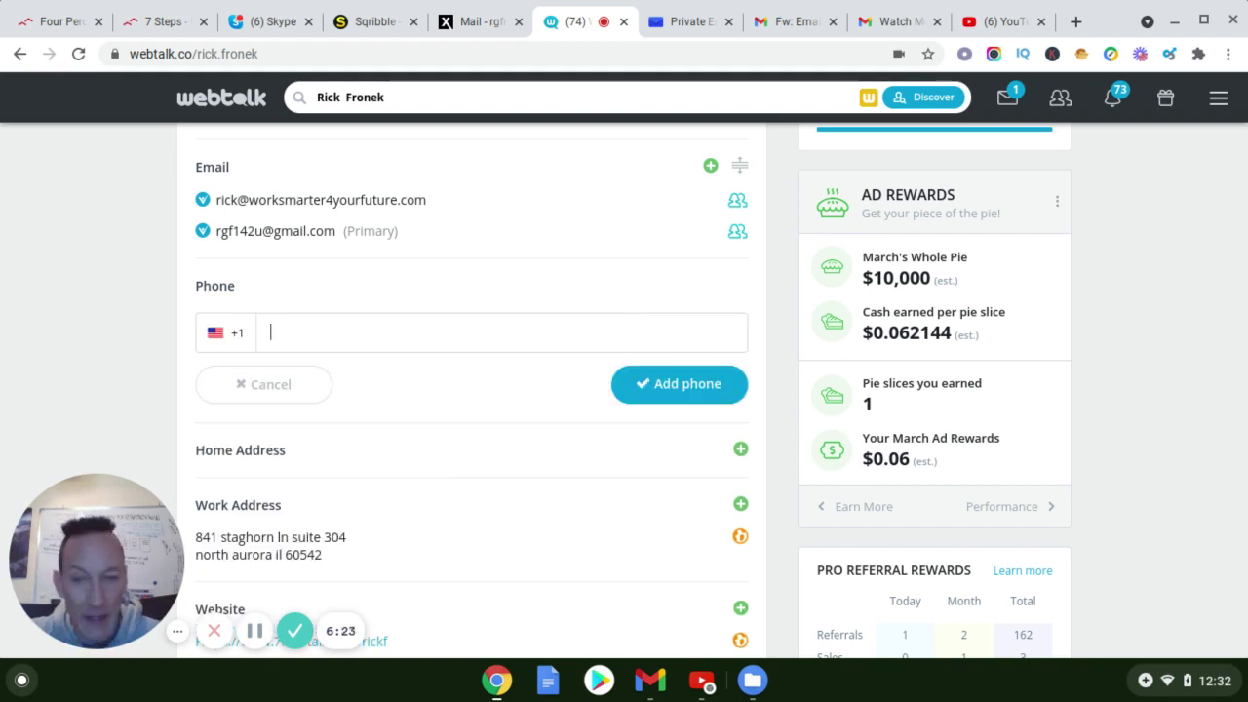
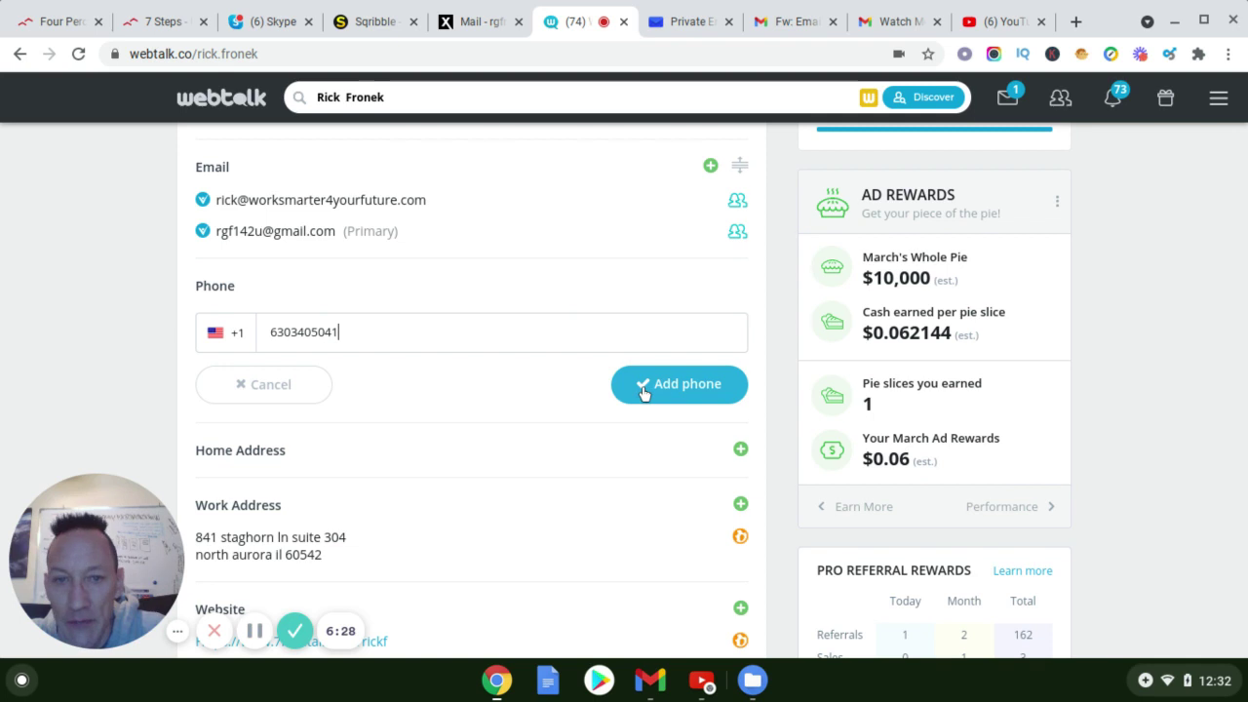
{"action": "left_click", "coordinate": [644, 393]}
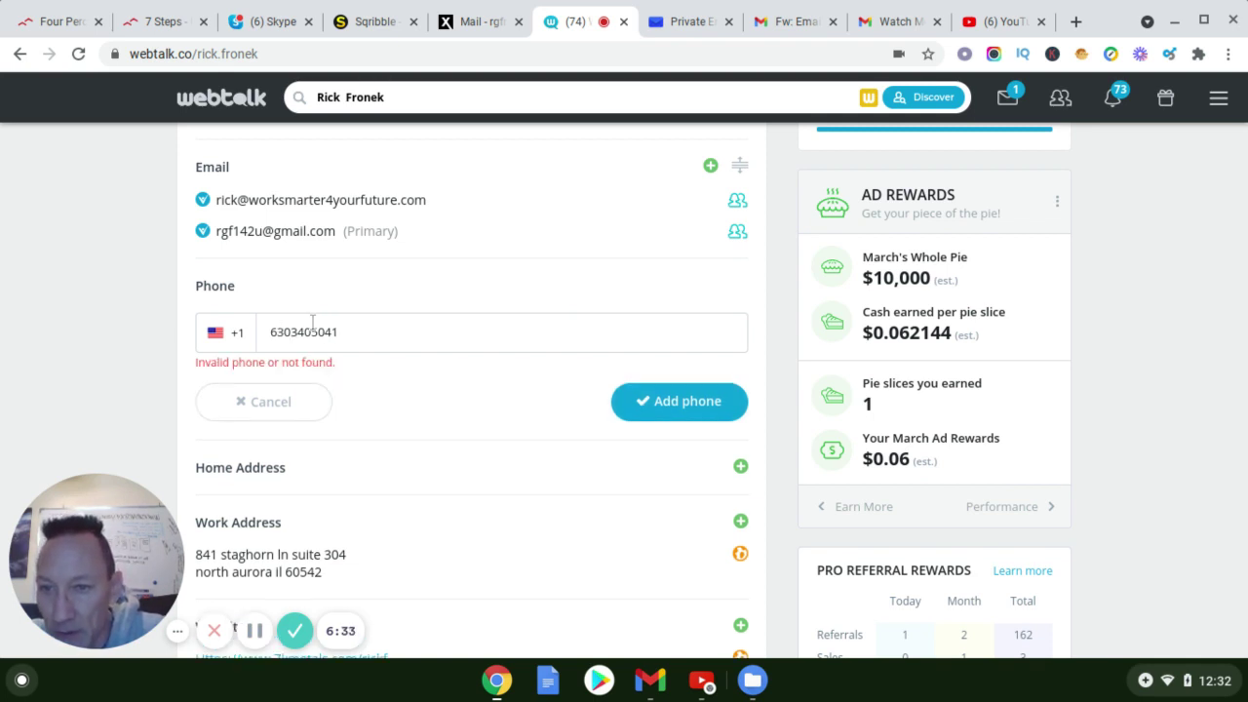
Insert hyphens into the phone number, resubmit it, then cancel the password prompt
{"action": "left_click", "coordinate": [276, 333]}
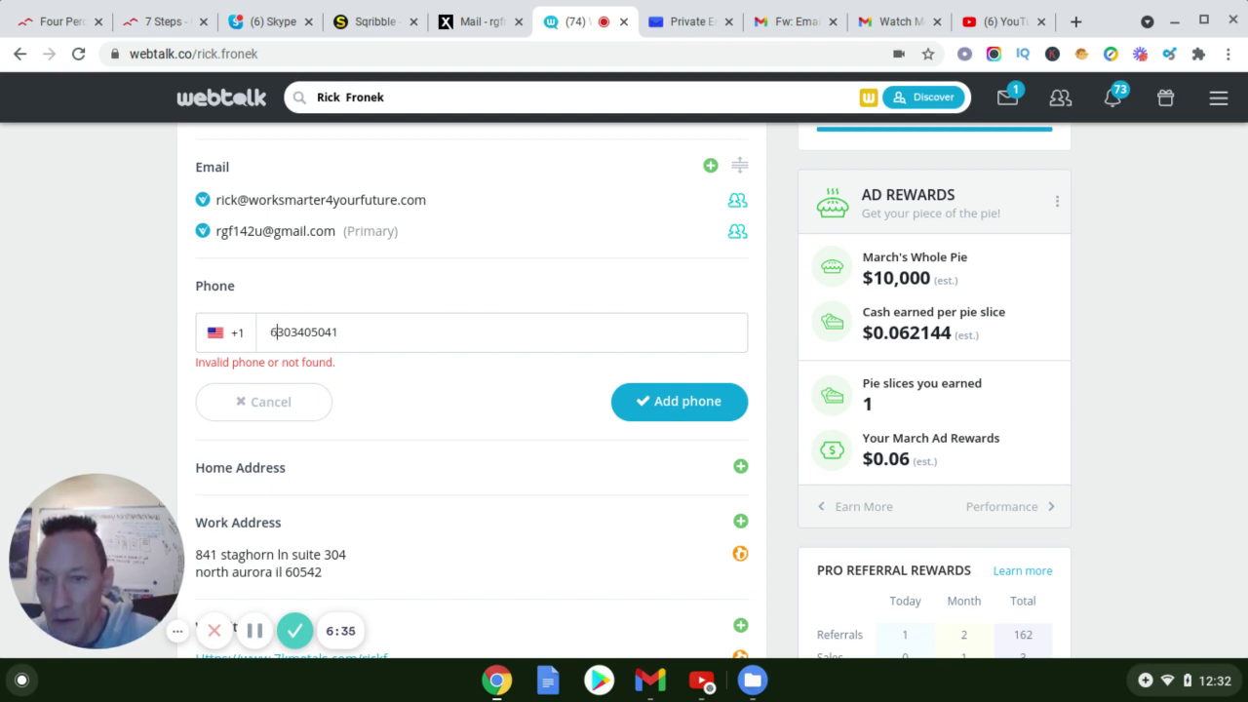
{"action": "key", "text": "BackSpace"}
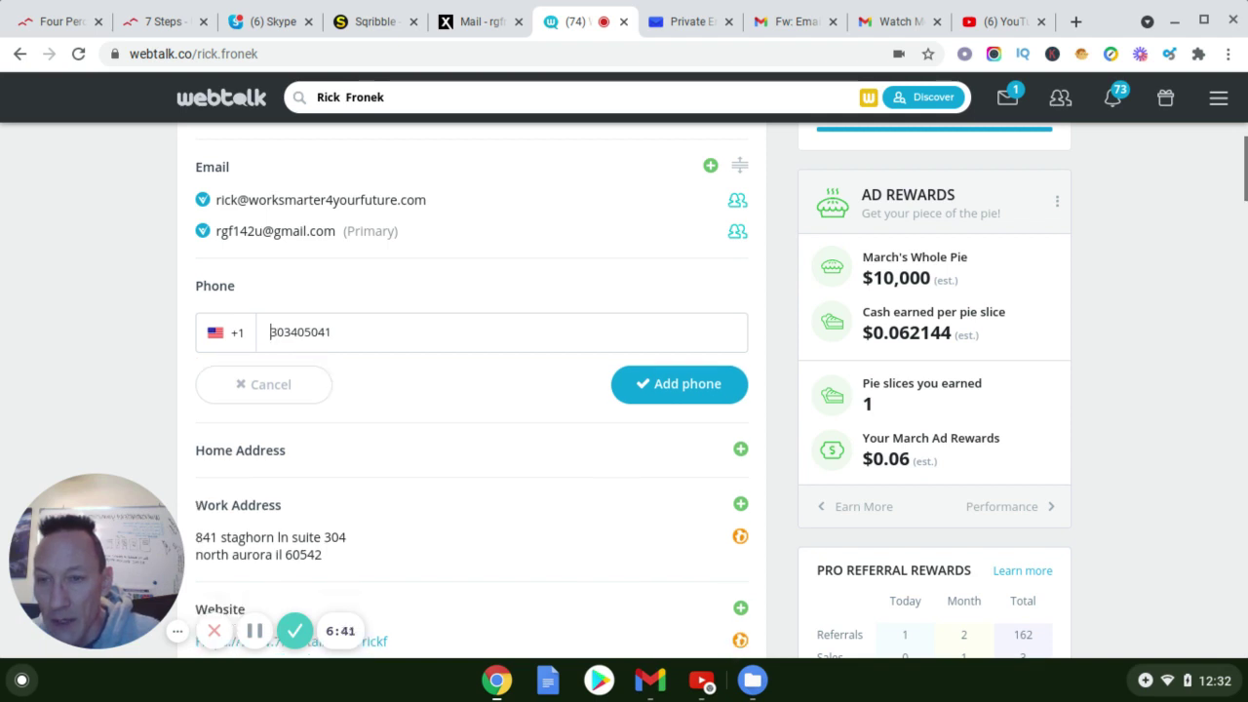
{"action": "type", "text": "6"}
{"action": "key", "text": "Right"}
{"action": "key", "text": "Right"}
{"action": "key", "text": "Right"}
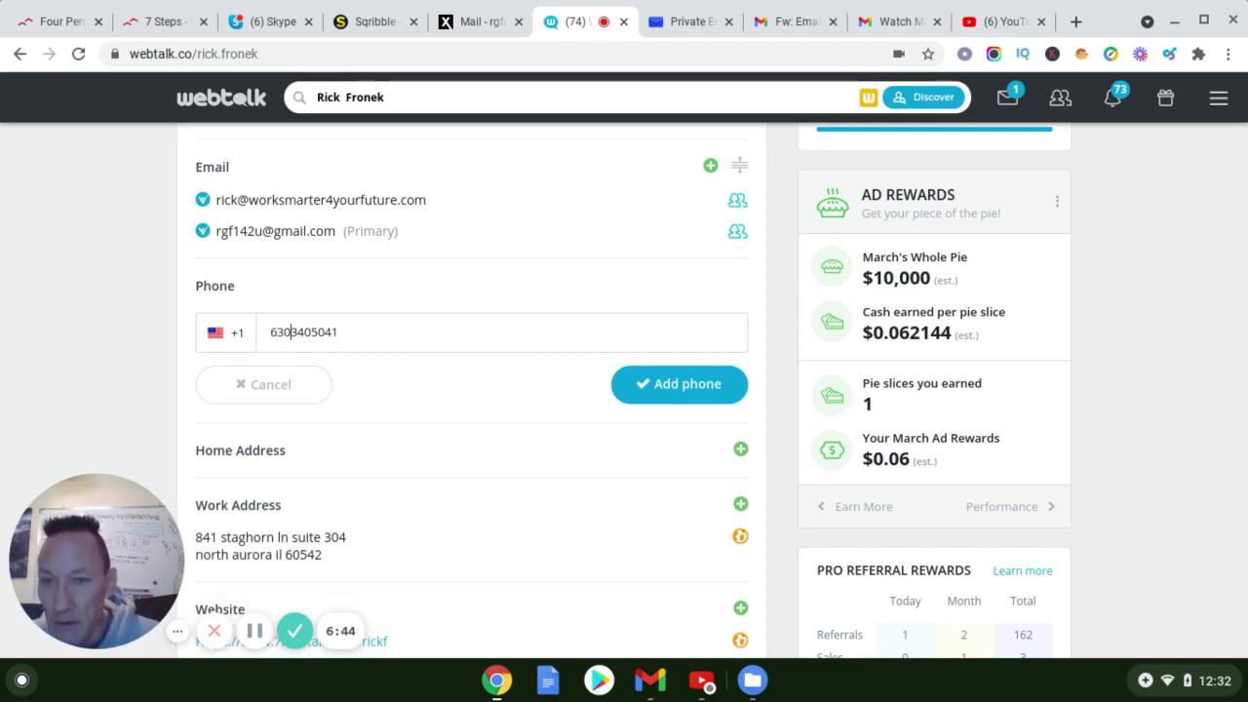
{"action": "key", "text": "Left"}
{"action": "type", "text": "-"}
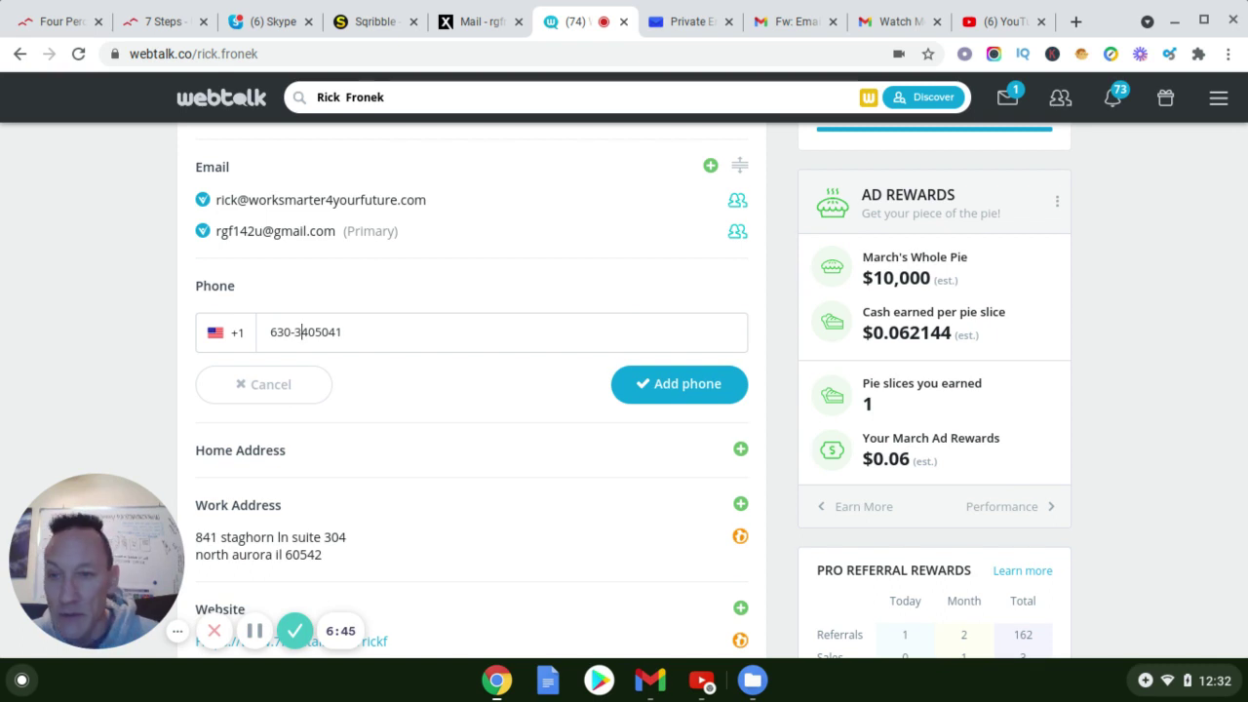
{"action": "key", "text": "Right"}
{"action": "key", "text": "Right"}
{"action": "key", "text": "Right"}
{"action": "type", "text": "-"}
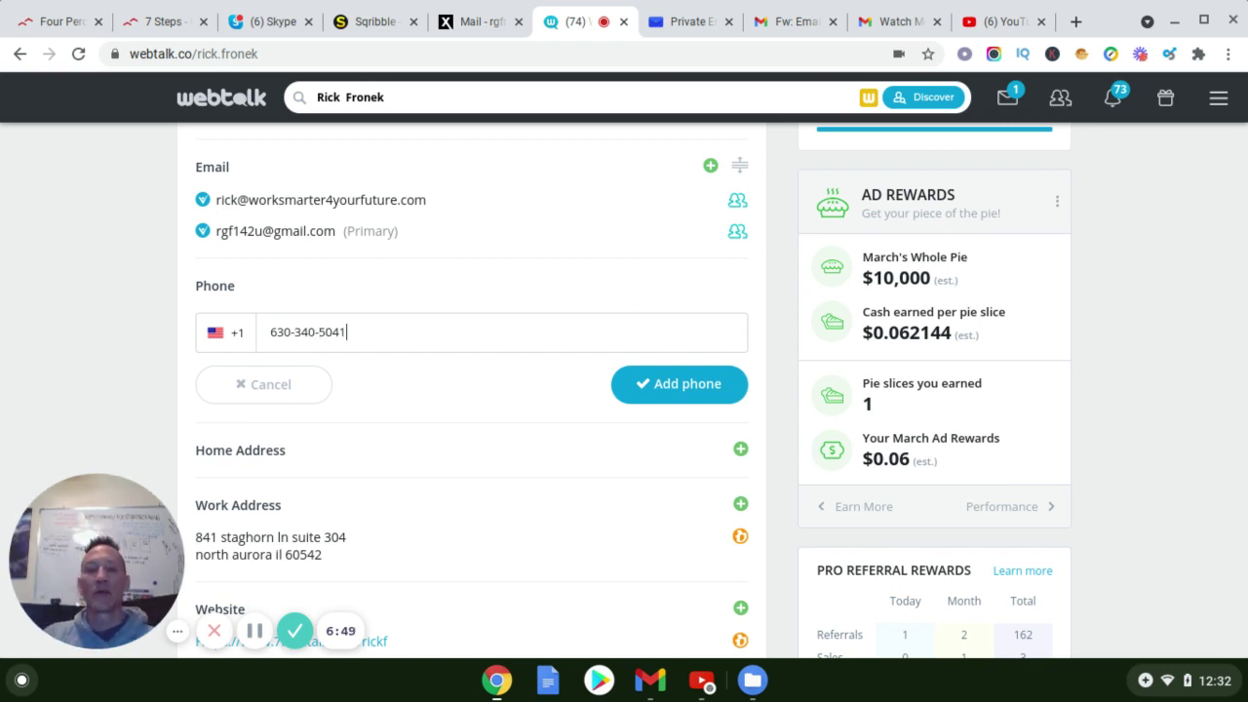
{"action": "left_click", "coordinate": [636, 389]}
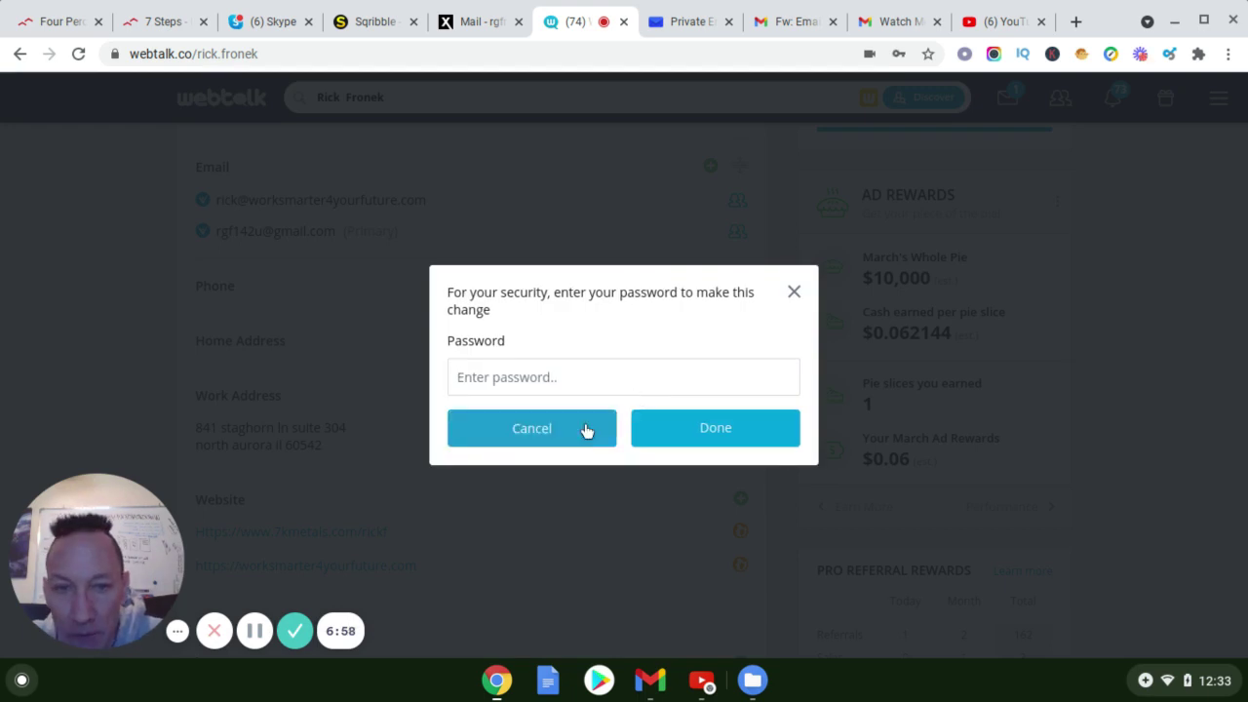
{"action": "left_click", "coordinate": [532, 435]}
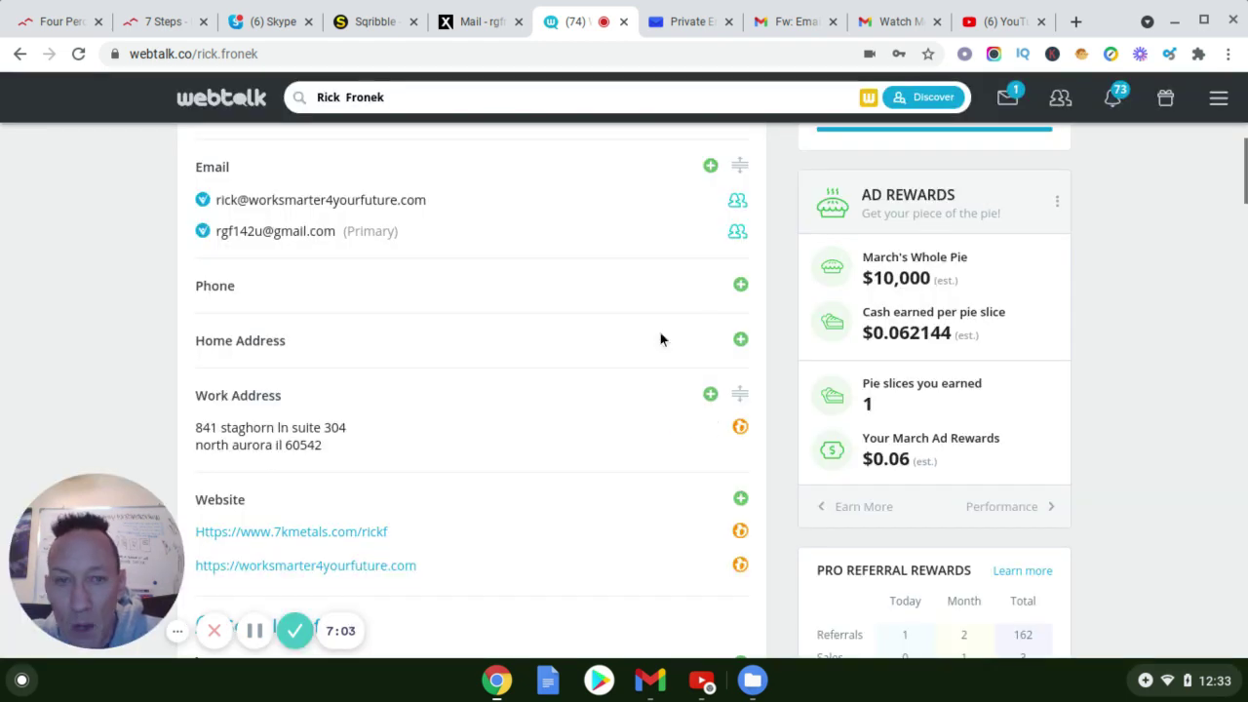
Scroll past Website, Social Profiles and Others down to the About section
{"action": "scroll", "coordinate": [337, 391], "scroll_direction": "down", "scroll_amount": 1}
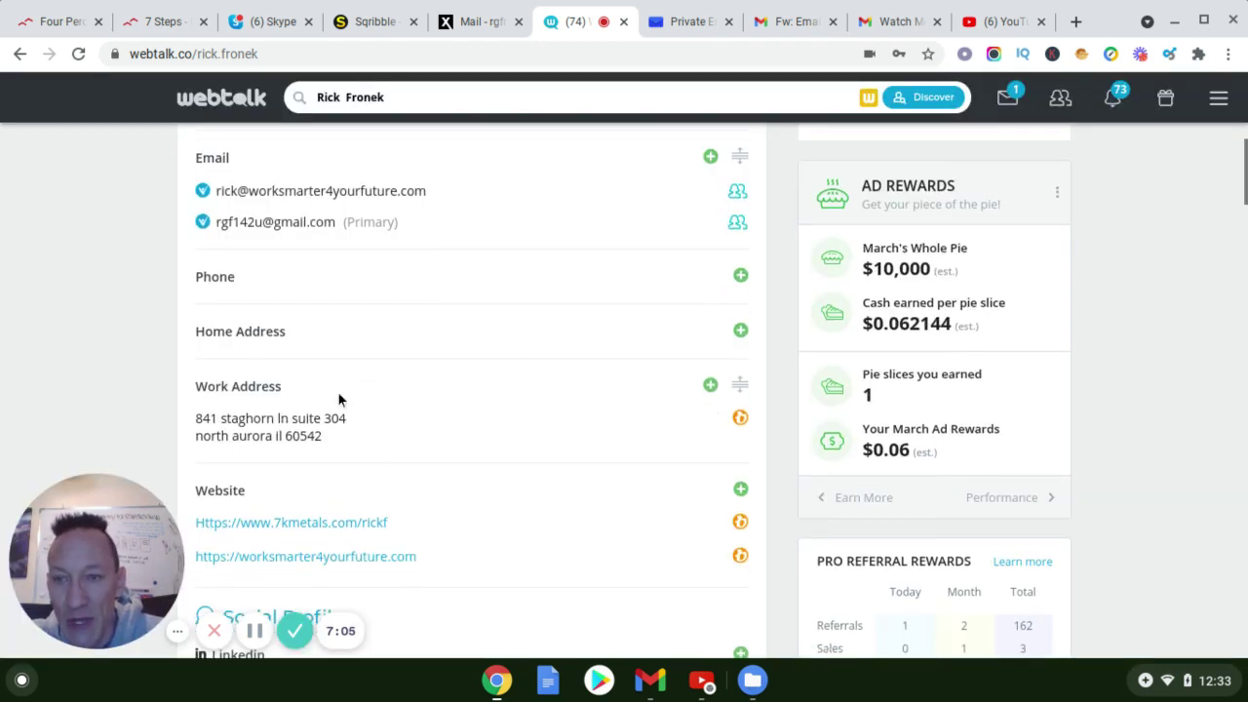
{"action": "scroll", "coordinate": [446, 434], "scroll_direction": "down", "scroll_amount": 3}
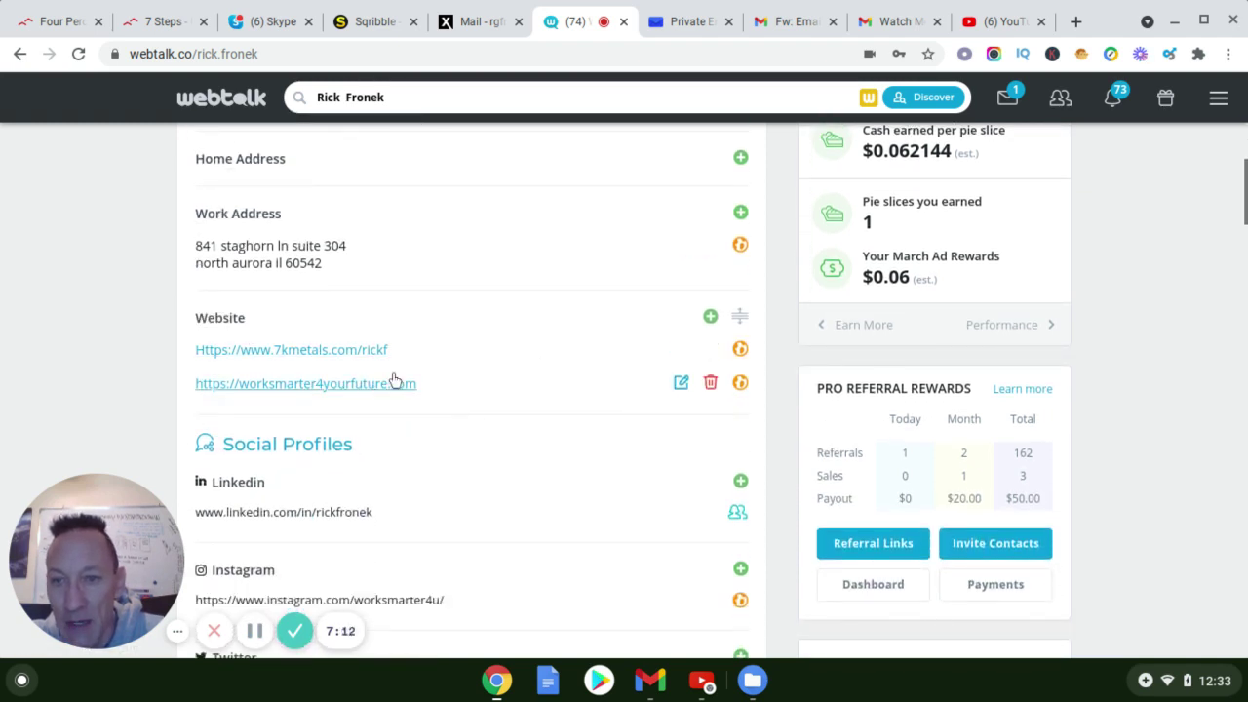
{"action": "scroll", "coordinate": [355, 359], "scroll_direction": "down", "scroll_amount": 1}
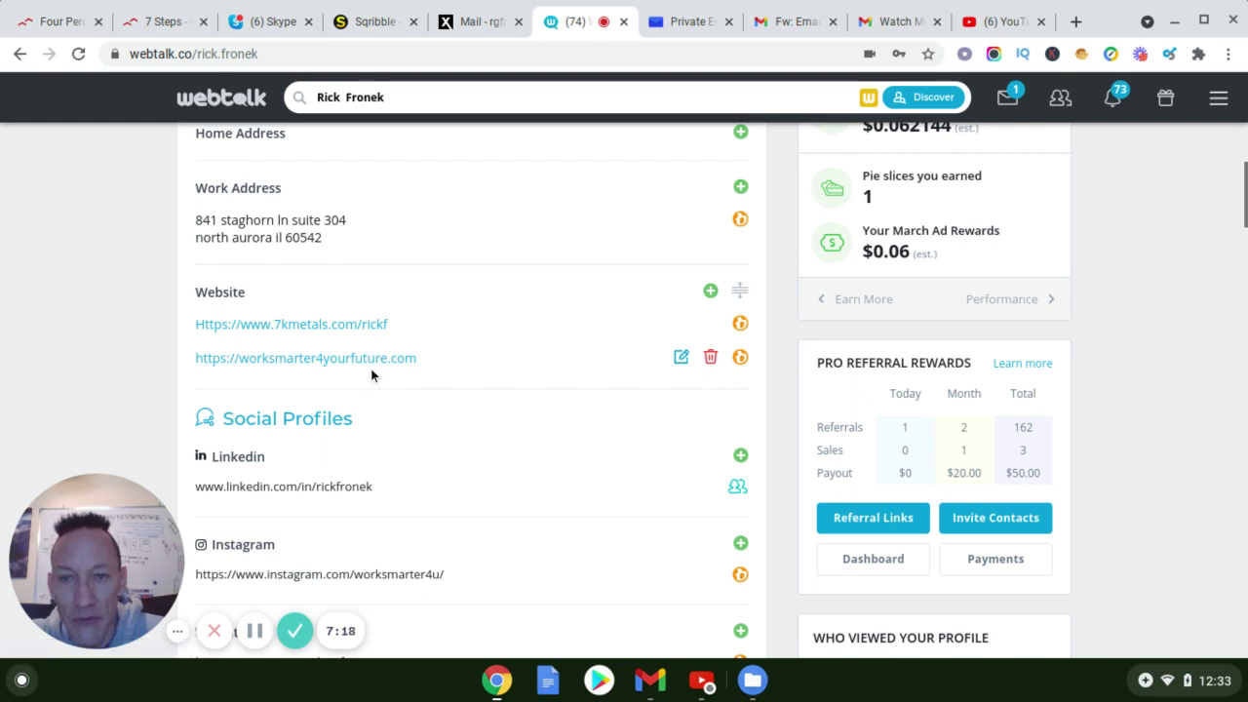
{"action": "scroll", "coordinate": [467, 347], "scroll_direction": "down", "scroll_amount": 1}
{"action": "scroll", "coordinate": [467, 348], "scroll_direction": "down", "scroll_amount": 1}
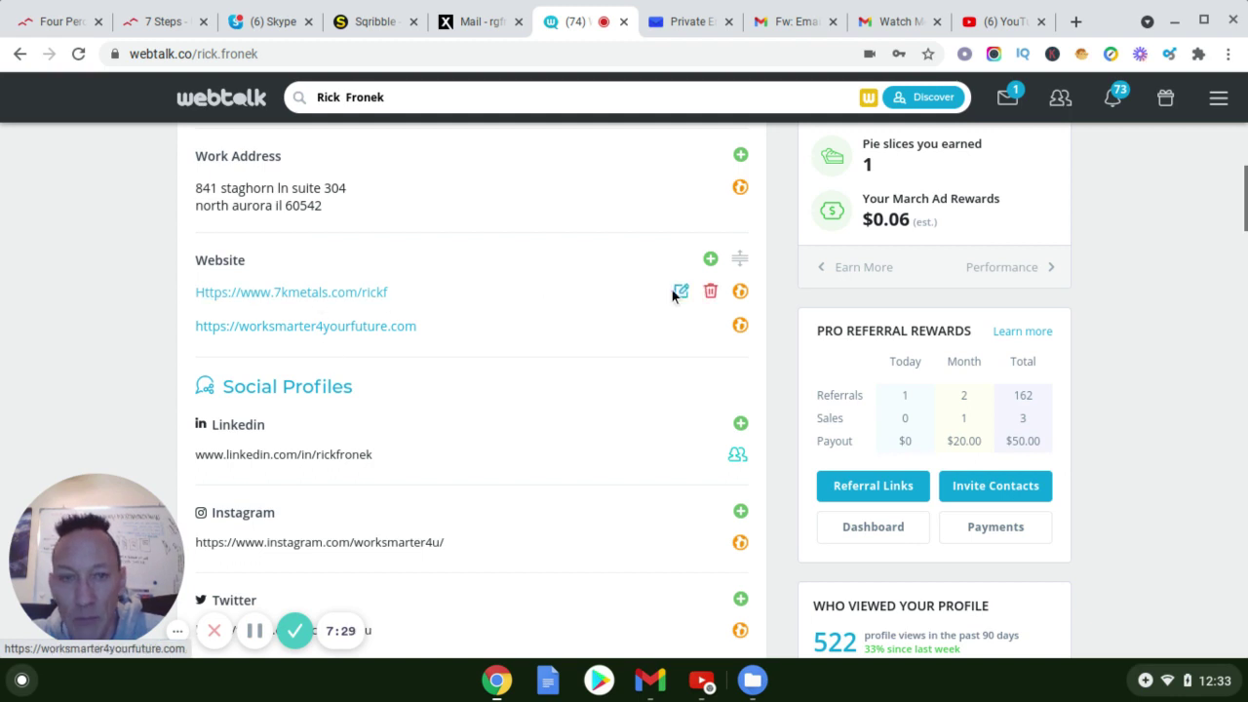
{"action": "scroll", "coordinate": [455, 315], "scroll_direction": "down", "scroll_amount": 2}
{"action": "scroll", "coordinate": [454, 310], "scroll_direction": "down", "scroll_amount": 3}
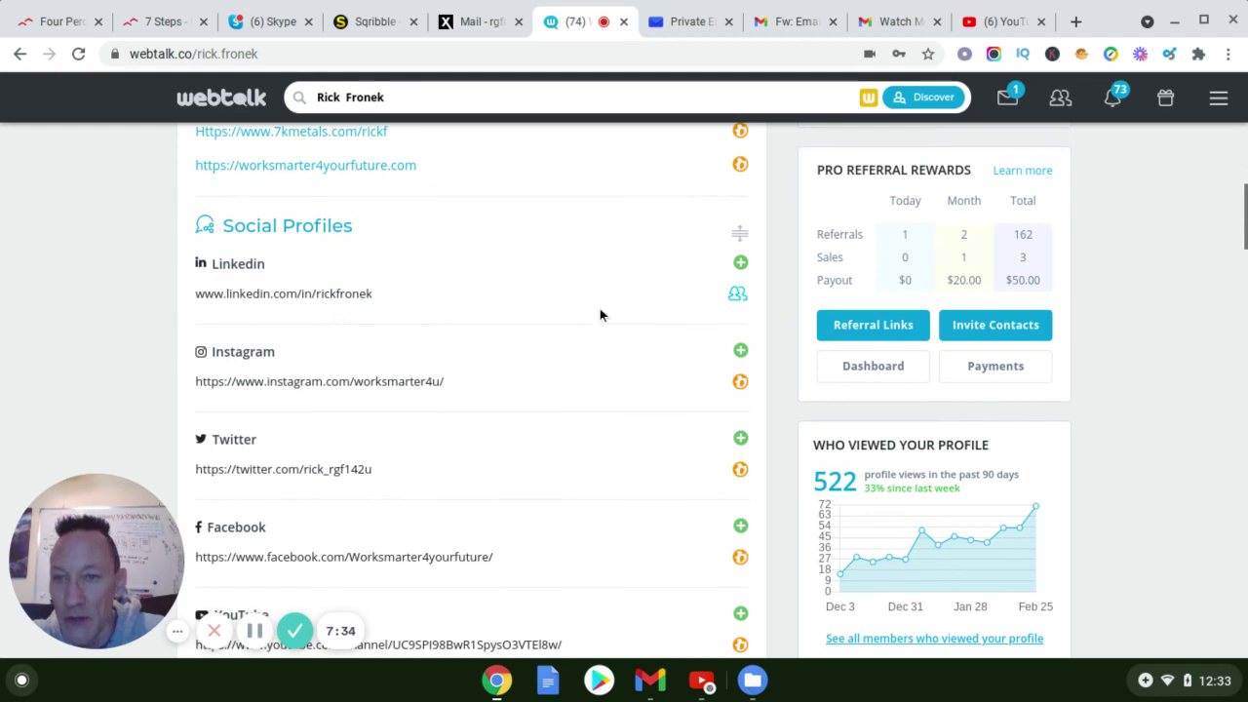
{"action": "scroll", "coordinate": [469, 292], "scroll_direction": "down", "scroll_amount": 1}
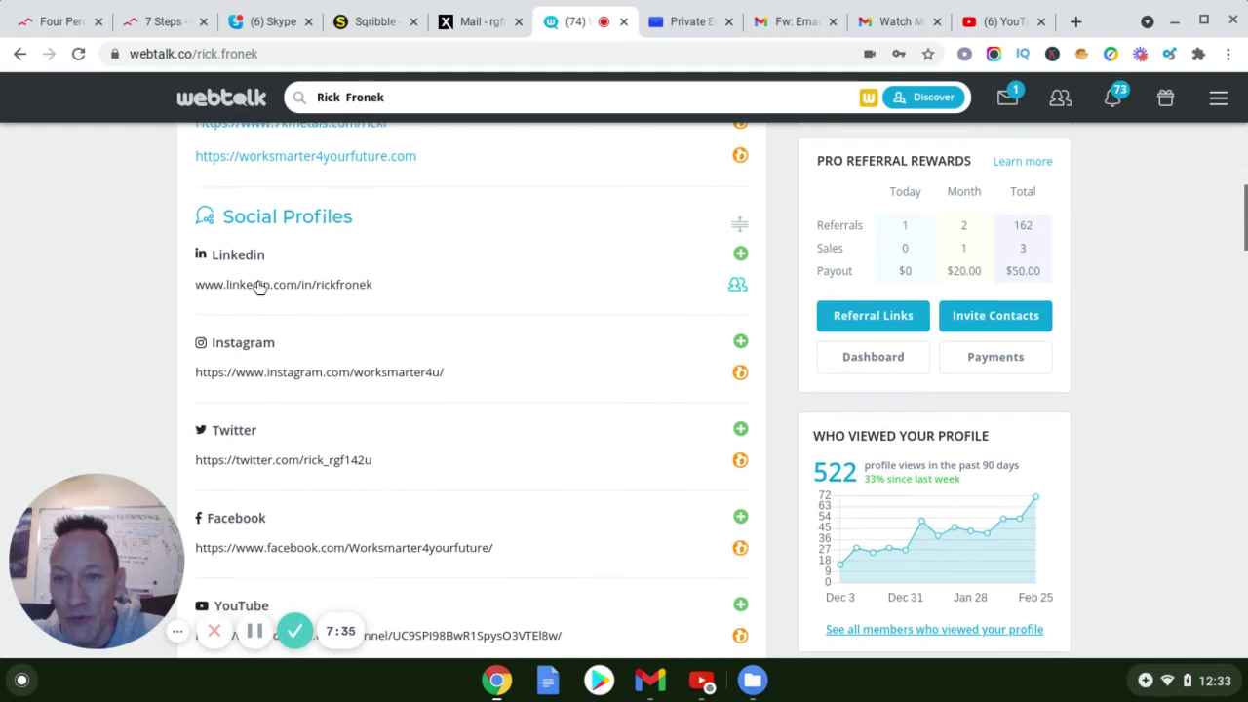
{"action": "scroll", "coordinate": [271, 293], "scroll_direction": "down", "scroll_amount": 1}
{"action": "scroll", "coordinate": [282, 380], "scroll_direction": "down", "scroll_amount": 2}
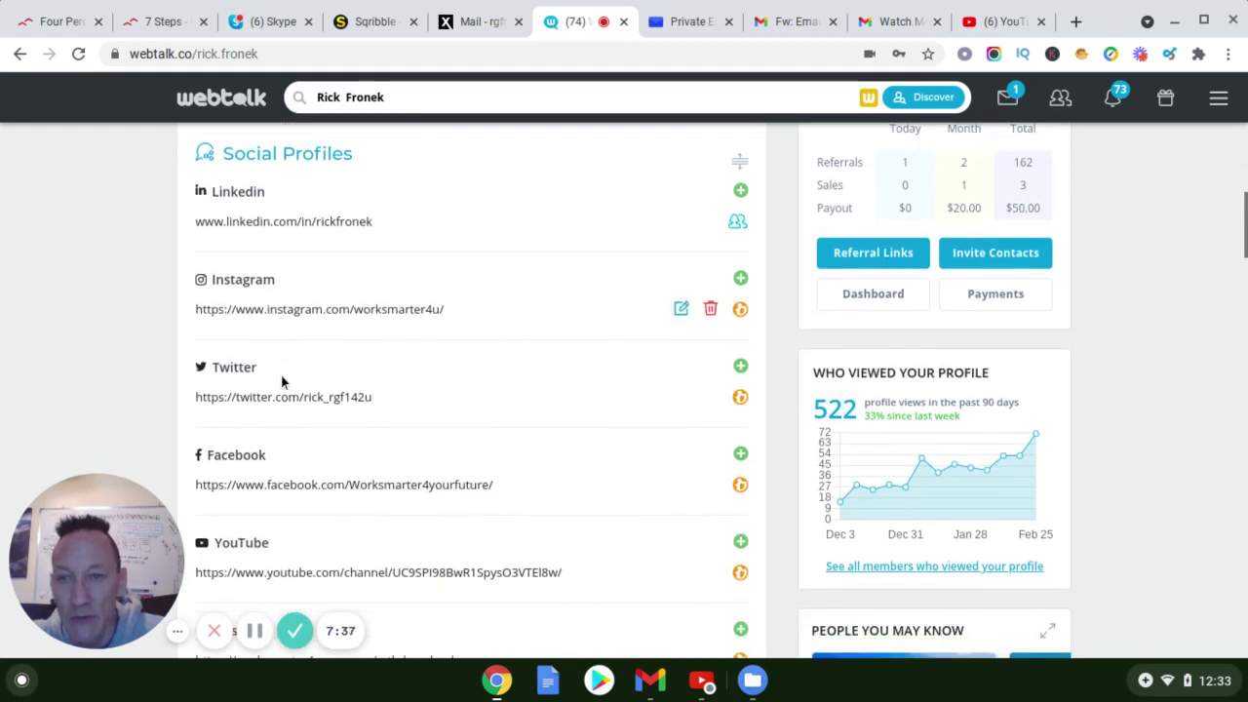
{"action": "scroll", "coordinate": [303, 395], "scroll_direction": "down", "scroll_amount": 4}
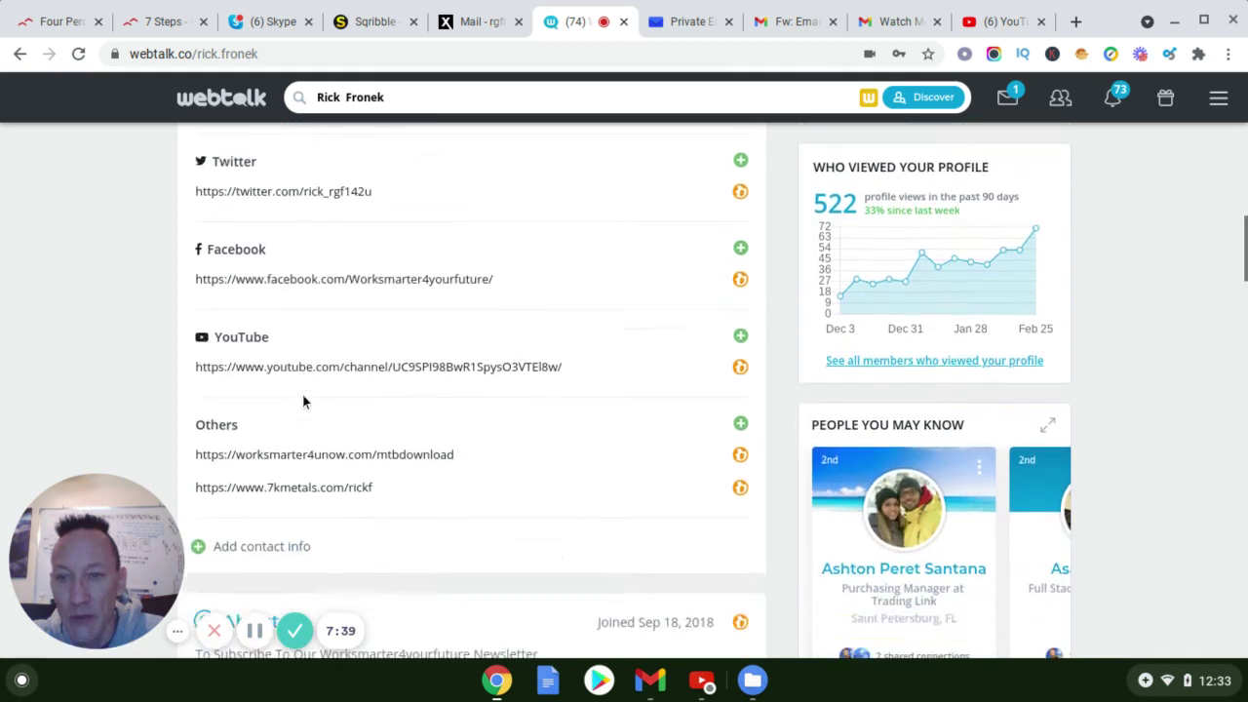
{"action": "scroll", "coordinate": [273, 390], "scroll_direction": "down", "scroll_amount": 1}
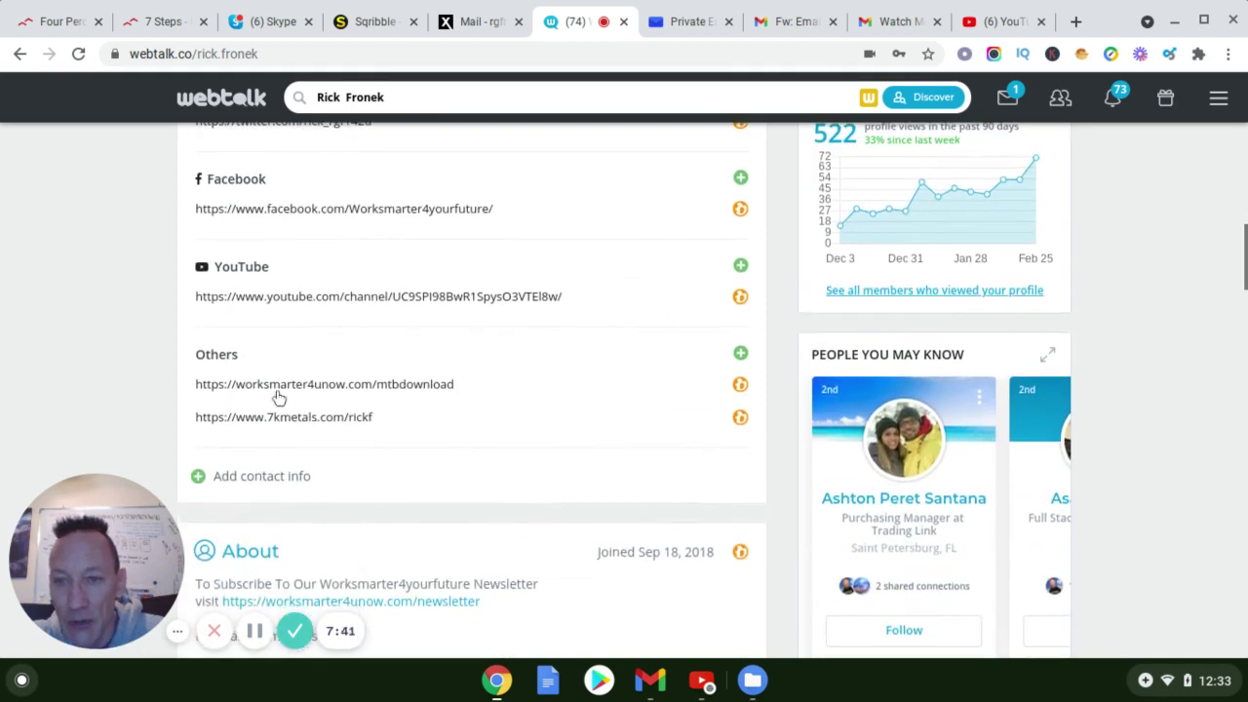
{"action": "scroll", "coordinate": [371, 418], "scroll_direction": "up", "scroll_amount": 1}
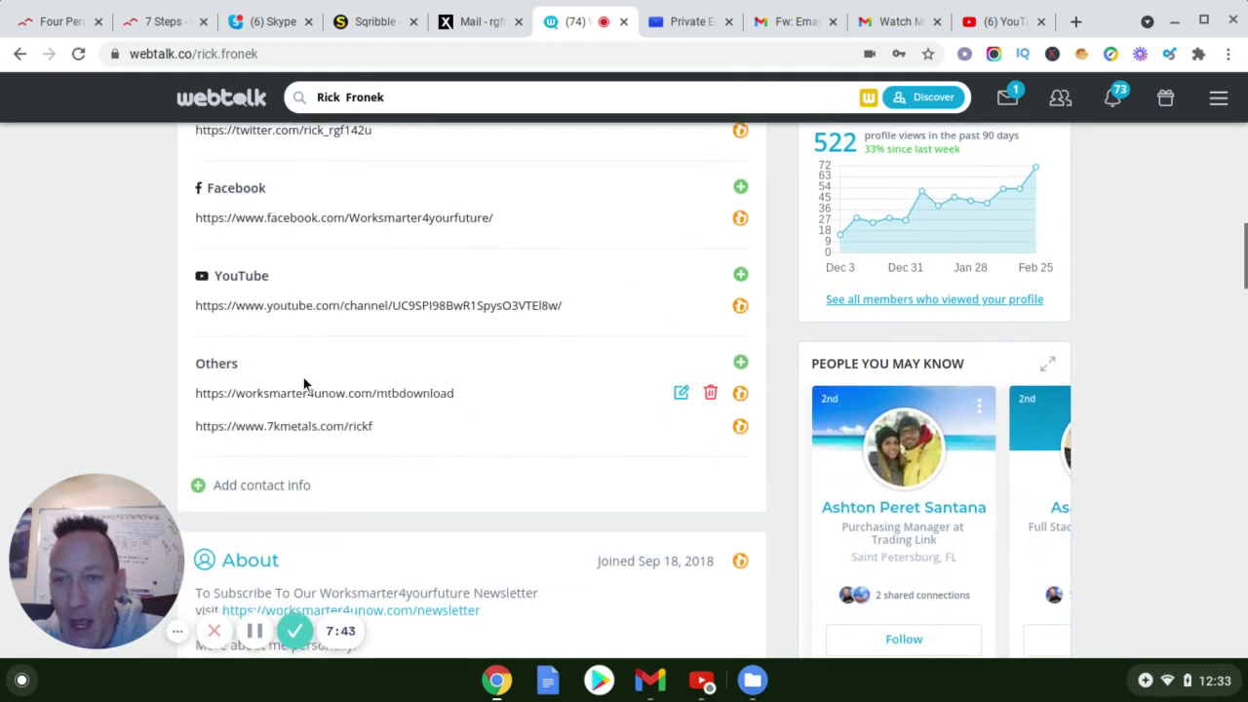
{"action": "scroll", "coordinate": [286, 380], "scroll_direction": "up", "scroll_amount": 1}
{"action": "scroll", "coordinate": [286, 382], "scroll_direction": "down", "scroll_amount": 1}
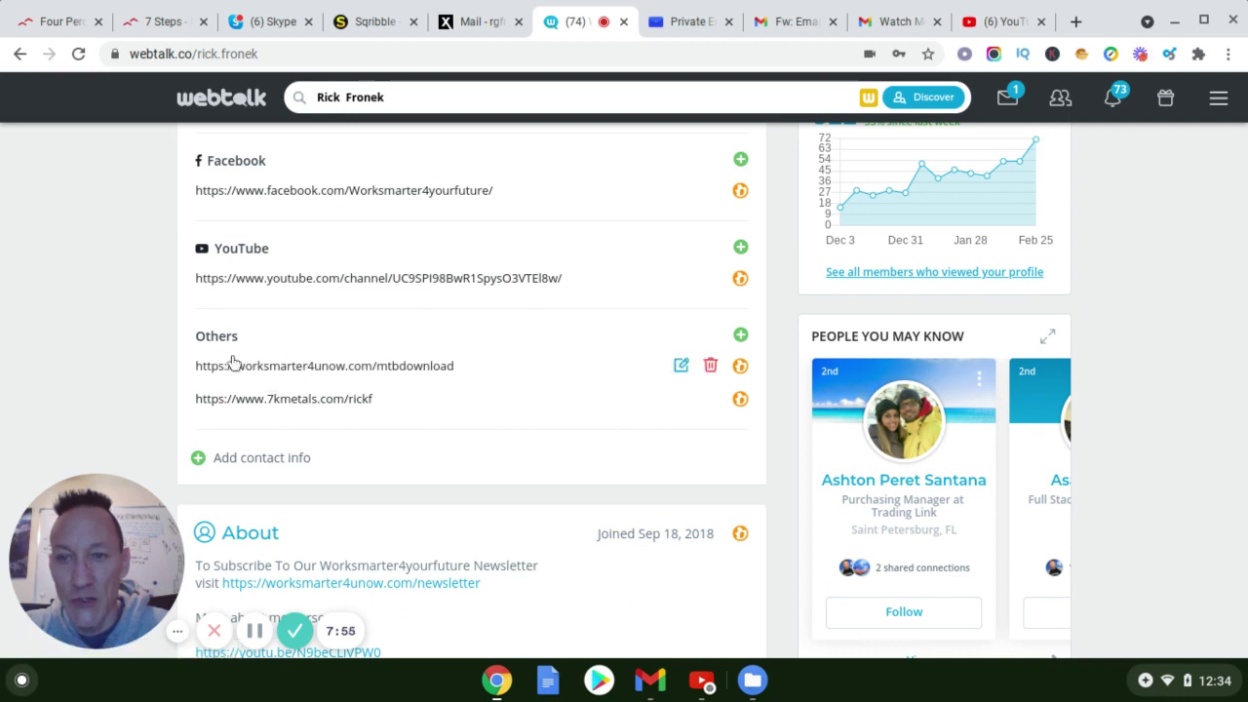
{"action": "scroll", "coordinate": [345, 345], "scroll_direction": "up", "scroll_amount": 1}
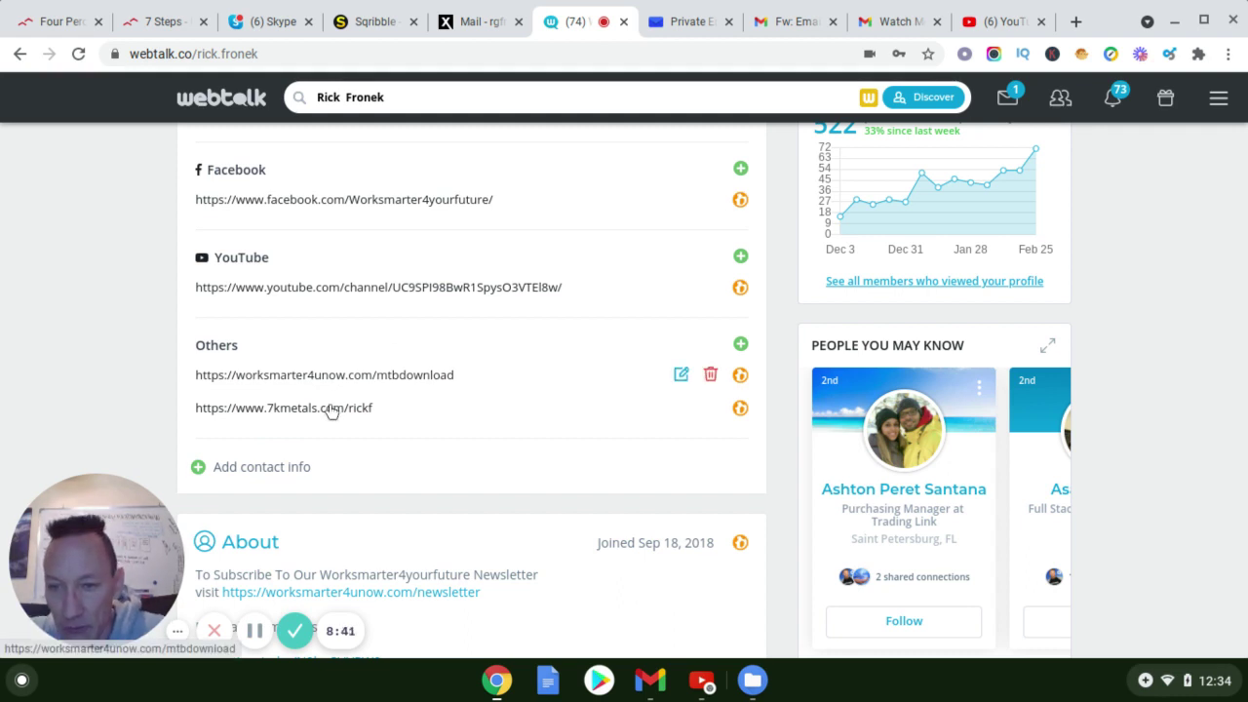
{"action": "scroll", "coordinate": [329, 409], "scroll_direction": "down", "scroll_amount": 1}
{"action": "scroll", "coordinate": [390, 400], "scroll_direction": "down", "scroll_amount": 3}
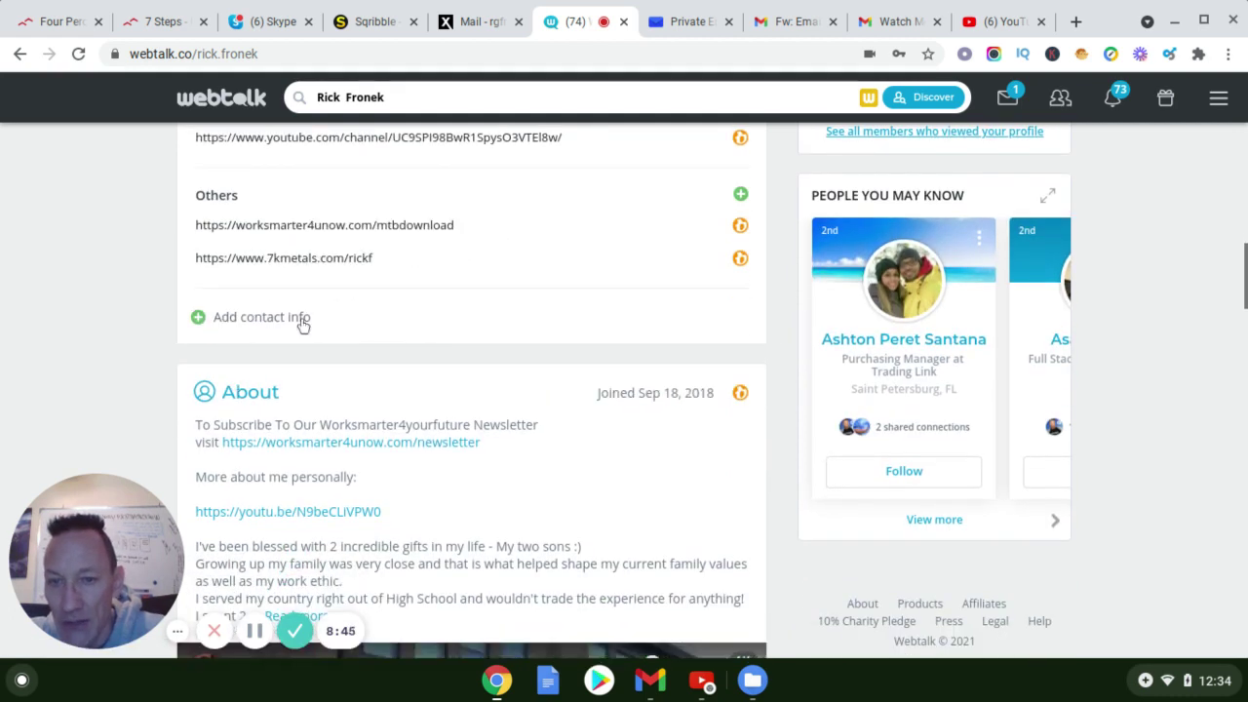
{"action": "scroll", "coordinate": [297, 324], "scroll_direction": "down", "scroll_amount": 2}
{"action": "scroll", "coordinate": [368, 320], "scroll_direction": "down", "scroll_amount": 2}
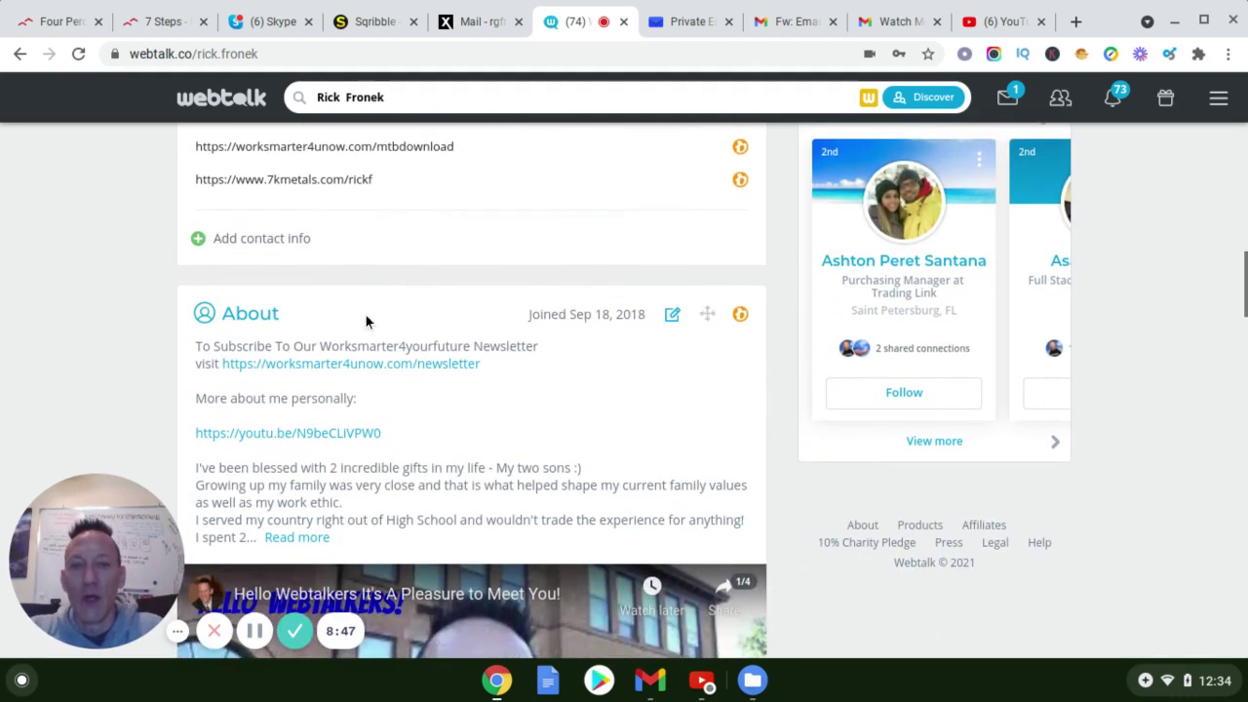
{"action": "scroll", "coordinate": [386, 298], "scroll_direction": "down", "scroll_amount": 2}
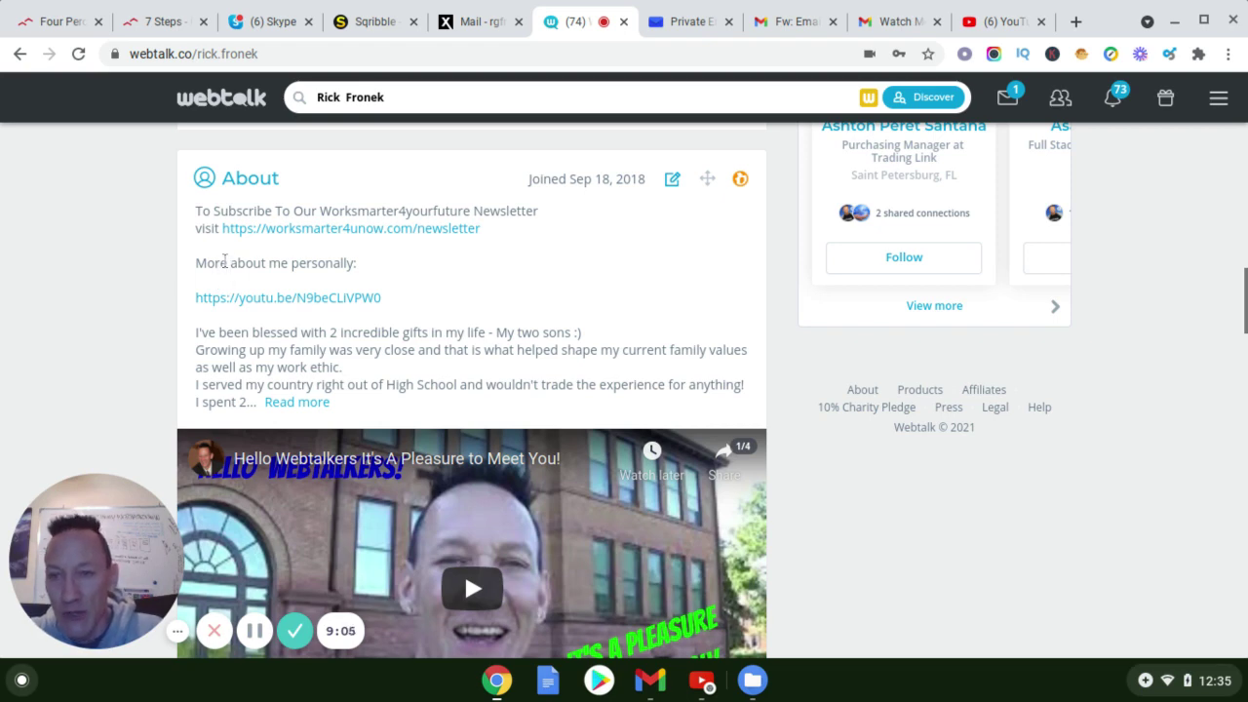
{"action": "scroll", "coordinate": [217, 270], "scroll_direction": "down", "scroll_amount": 1}
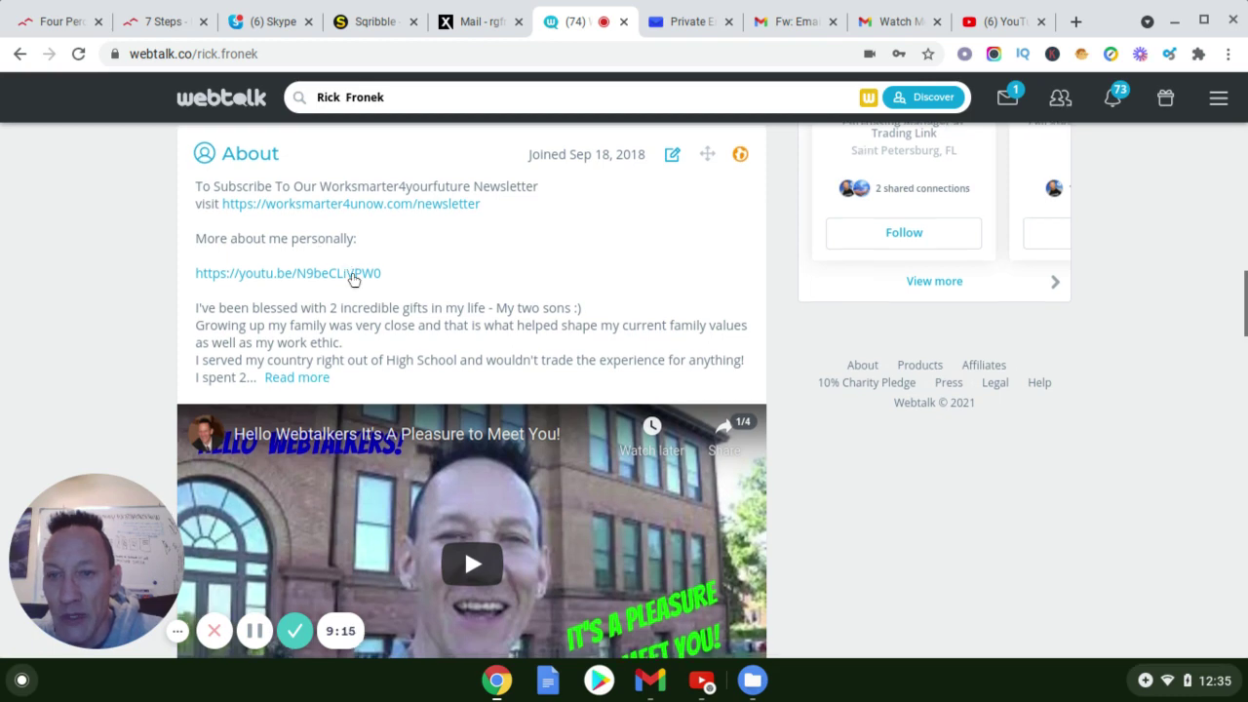
{"action": "scroll", "coordinate": [354, 276], "scroll_direction": "down", "scroll_amount": 1}
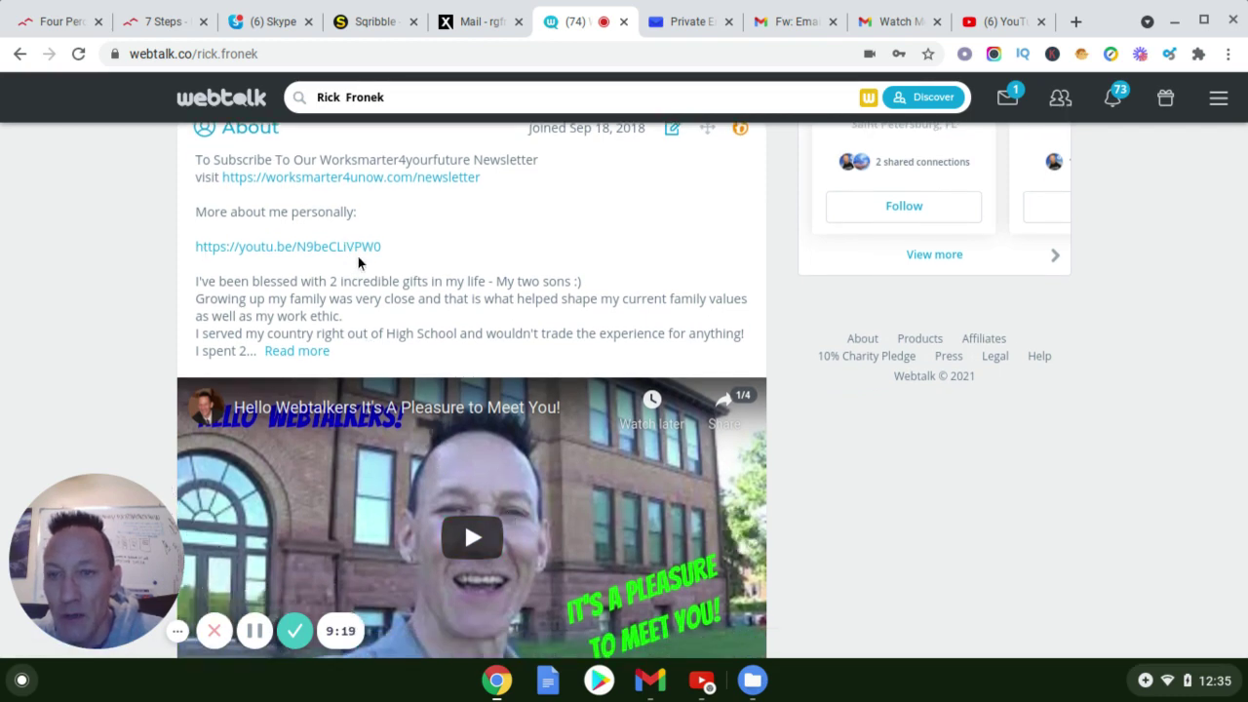
{"action": "scroll", "coordinate": [381, 256], "scroll_direction": "down", "scroll_amount": 1}
{"action": "scroll", "coordinate": [379, 267], "scroll_direction": "up", "scroll_amount": 1}
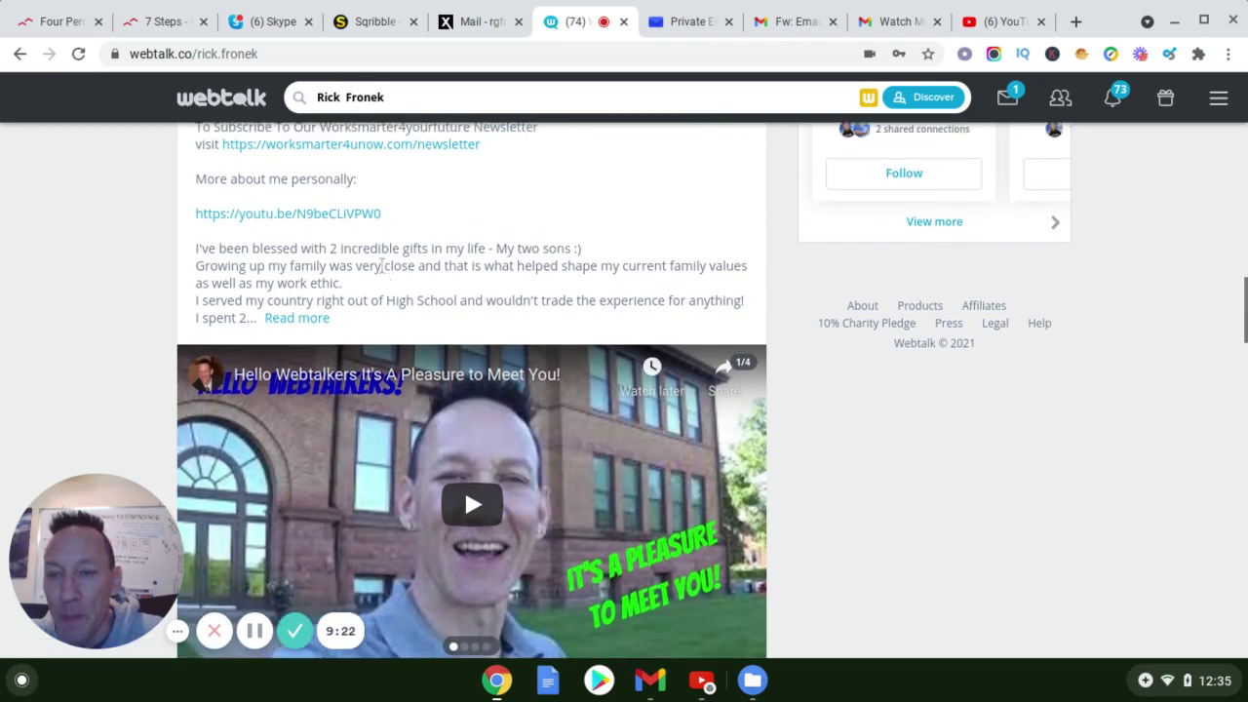
{"action": "scroll", "coordinate": [374, 270], "scroll_direction": "up", "scroll_amount": 1}
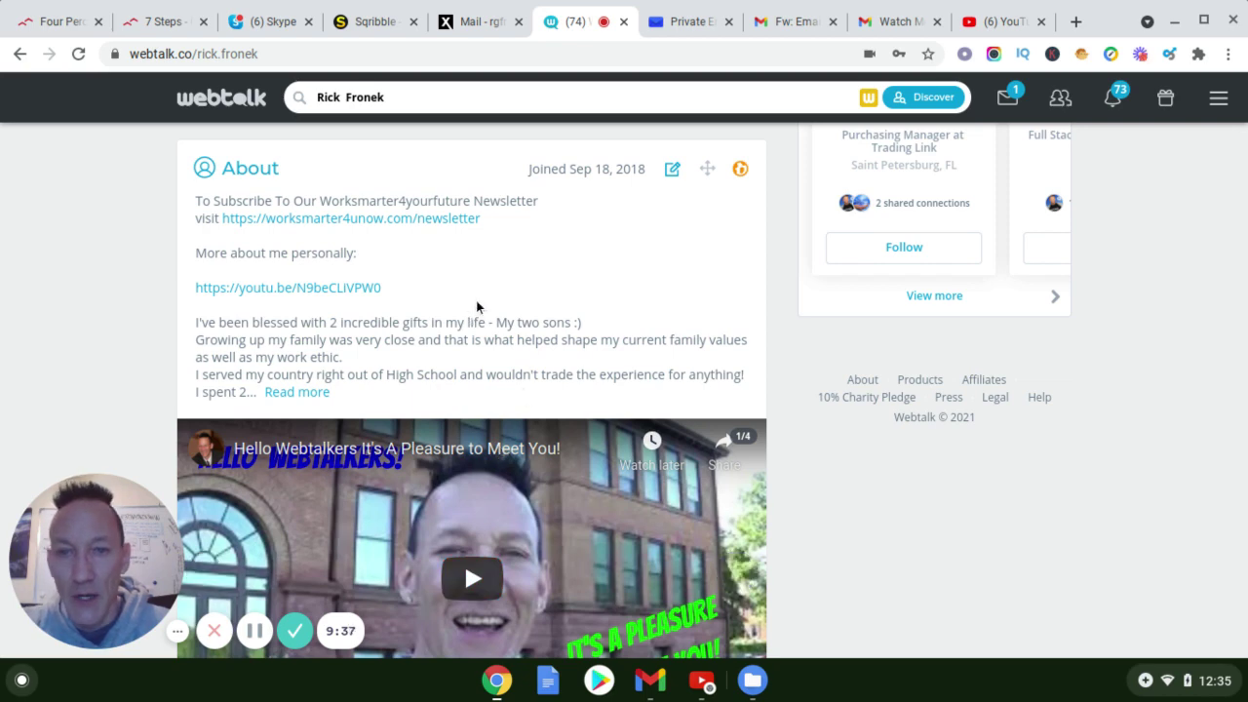
{"action": "scroll", "coordinate": [477, 305], "scroll_direction": "down", "scroll_amount": 1}
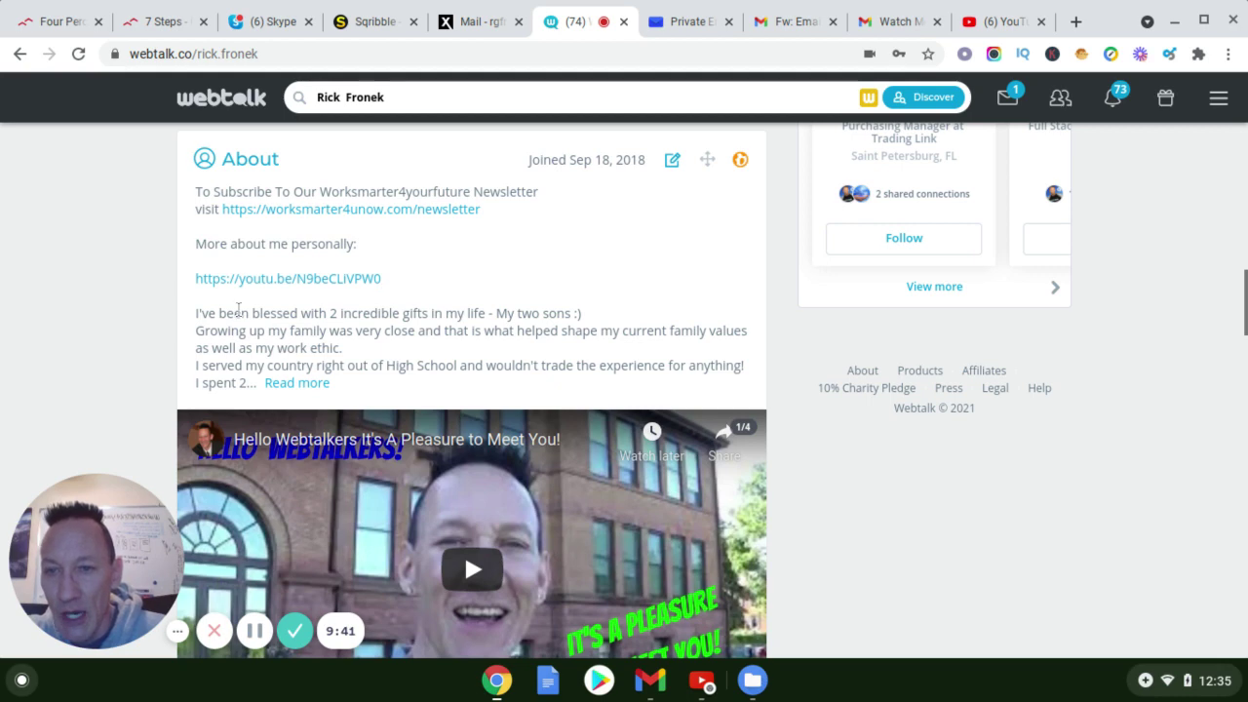
{"action": "scroll", "coordinate": [337, 284], "scroll_direction": "down", "scroll_amount": 1}
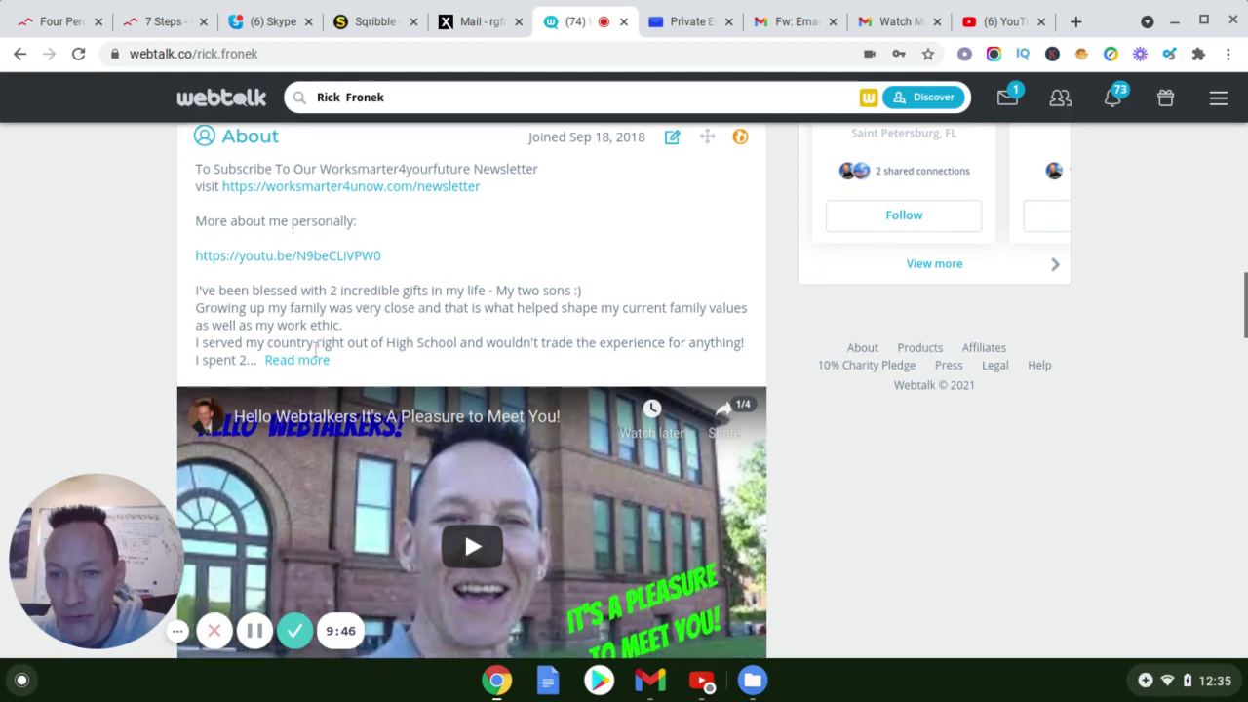
{"action": "scroll", "coordinate": [364, 359], "scroll_direction": "down", "scroll_amount": 1}
{"action": "scroll", "coordinate": [440, 376], "scroll_direction": "down", "scroll_amount": 5}
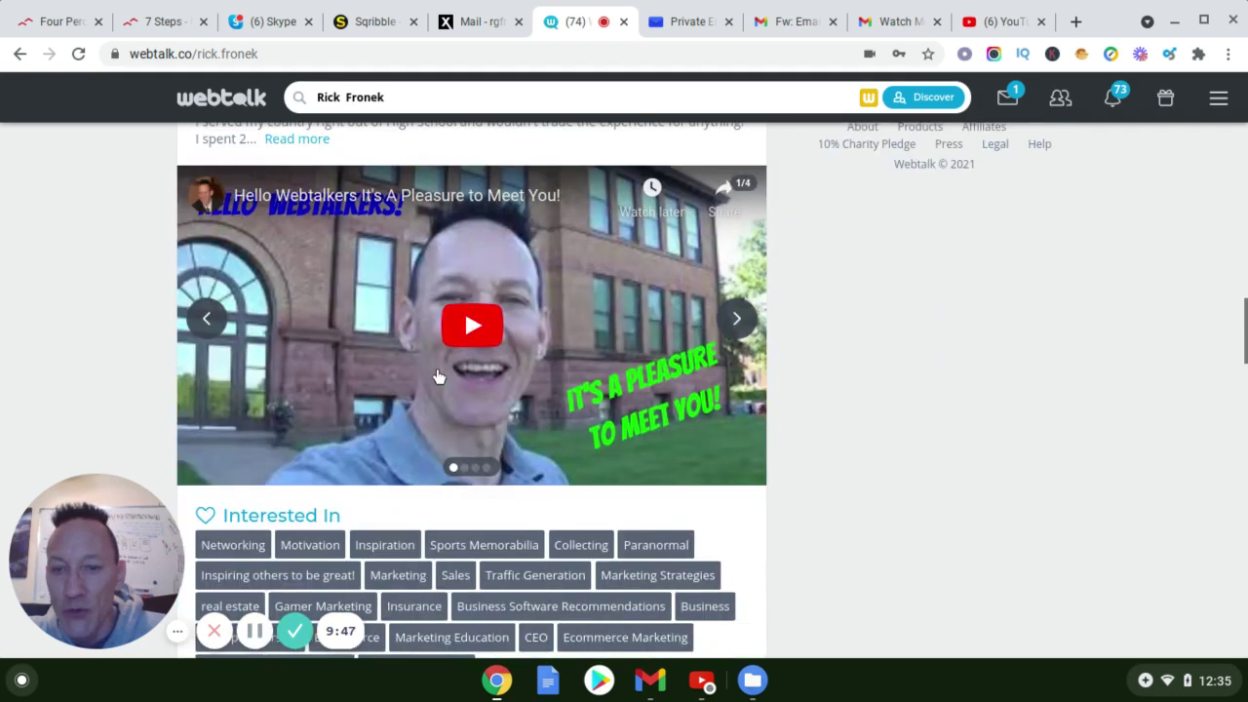
{"action": "scroll", "coordinate": [440, 377], "scroll_direction": "up", "scroll_amount": 2}
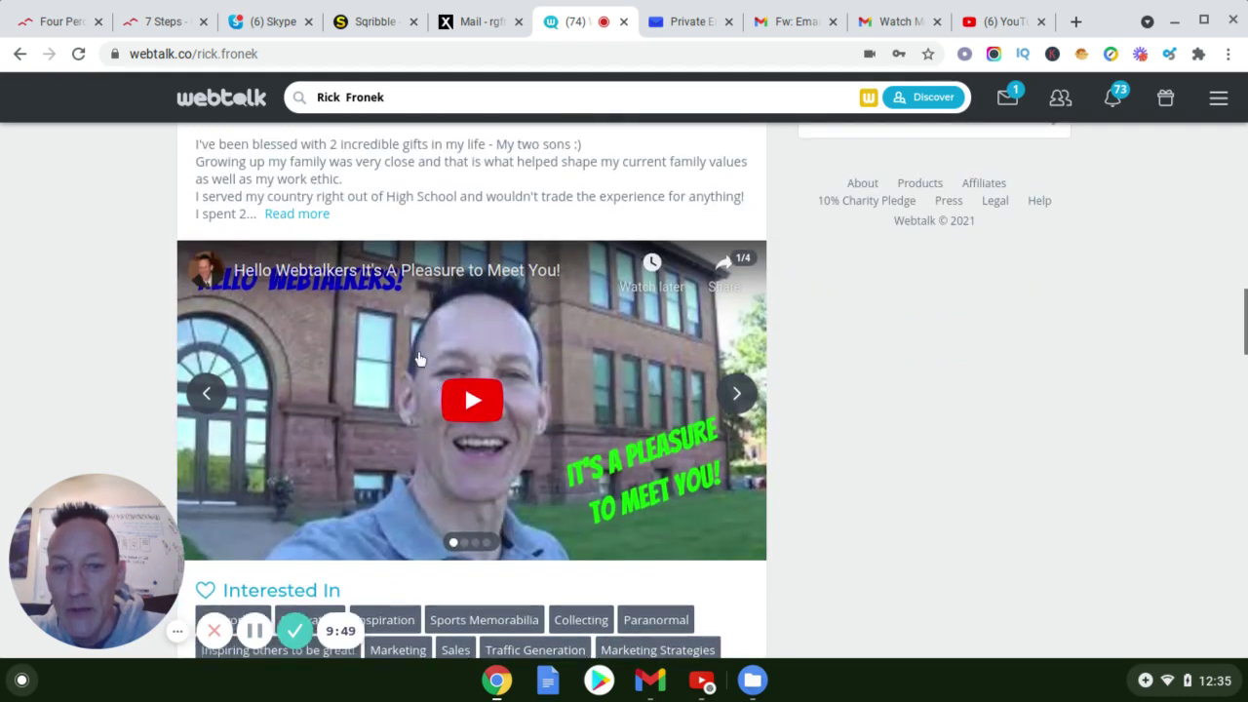
Page the About slideshow through to its fourth slide, then scroll back up to the About text
{"action": "left_click", "coordinate": [751, 403]}
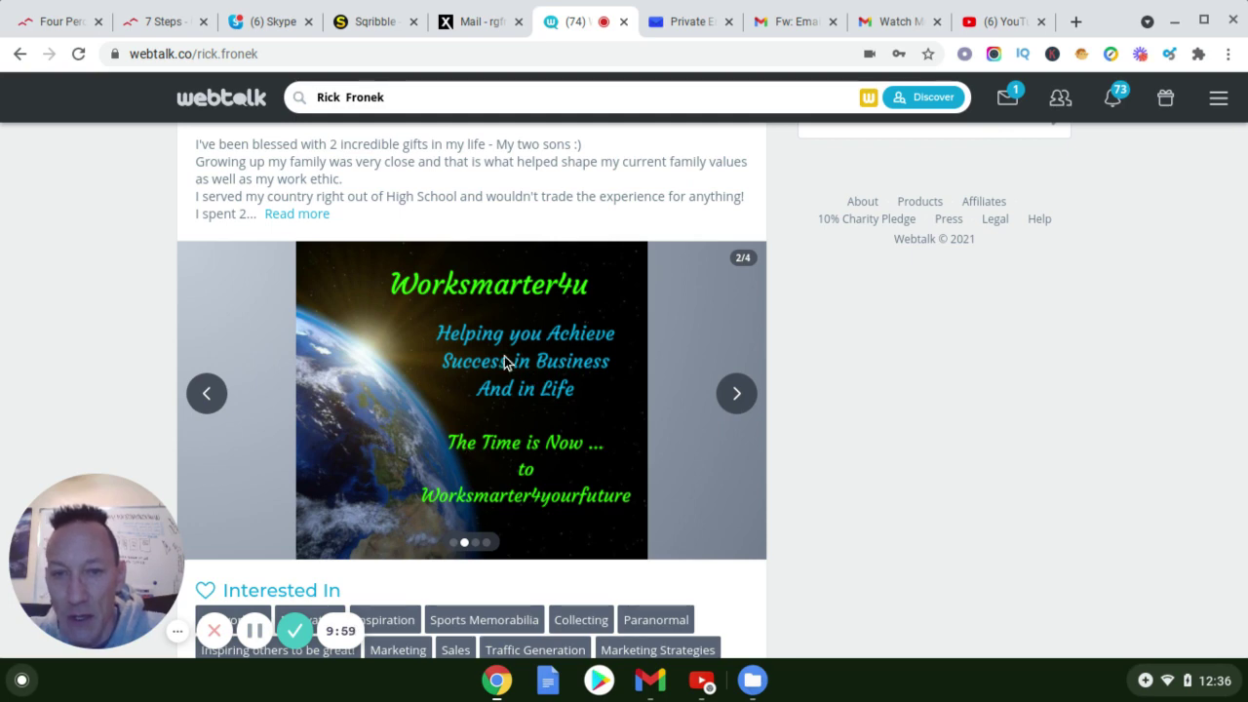
{"action": "left_click", "coordinate": [736, 395]}
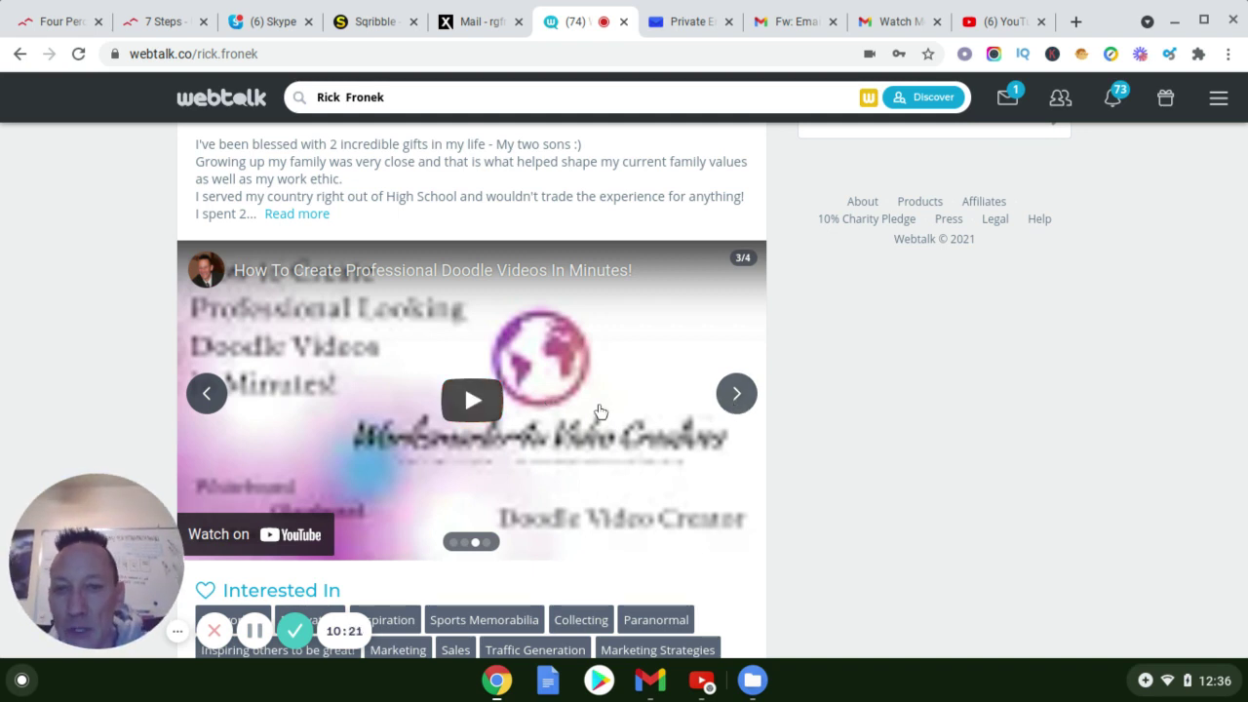
{"action": "left_click", "coordinate": [550, 396]}
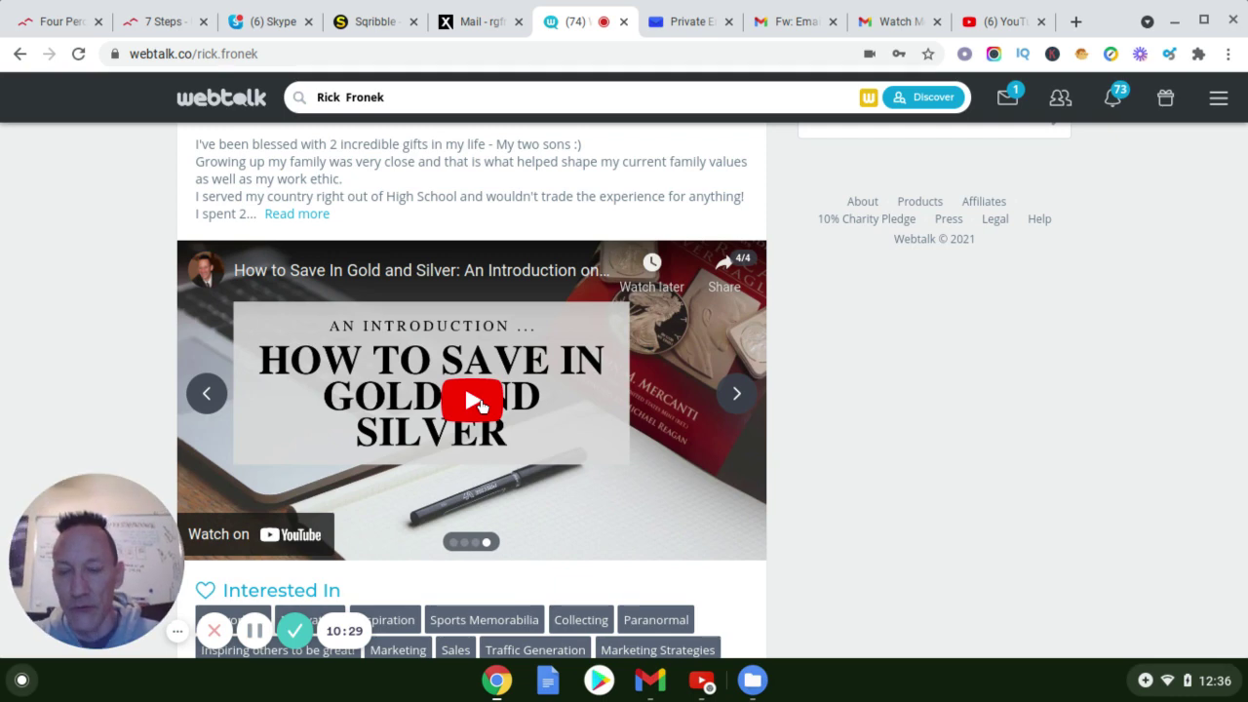
{"action": "scroll", "coordinate": [437, 373], "scroll_direction": "up", "scroll_amount": 2}
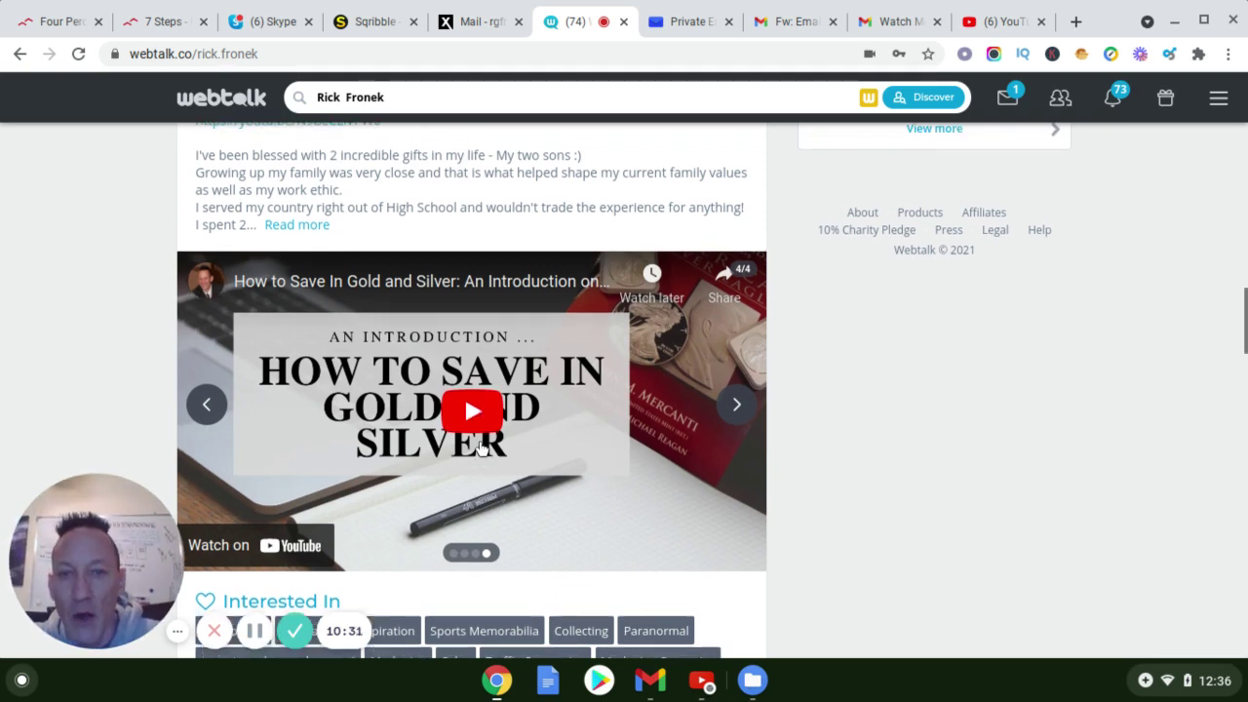
{"action": "scroll", "coordinate": [437, 372], "scroll_direction": "up", "scroll_amount": 5}
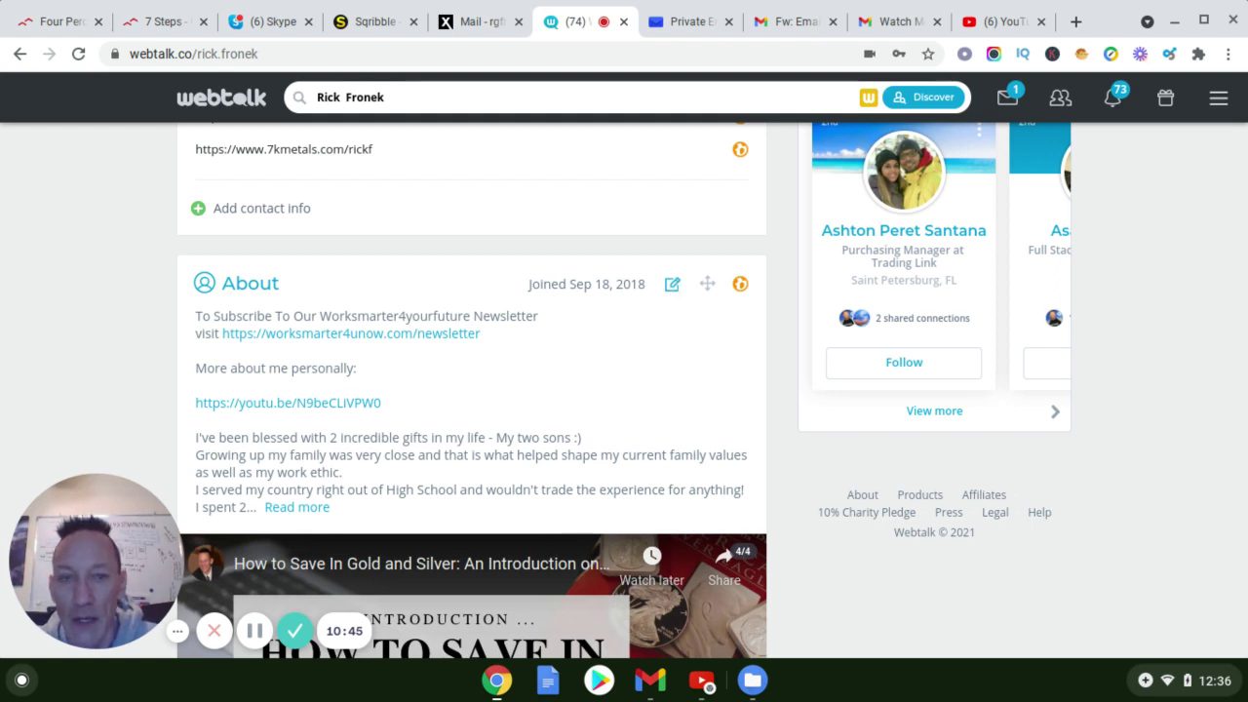
Put the About section in edit mode and scroll its text box to the youtu.be link
{"action": "left_click", "coordinate": [672, 284]}
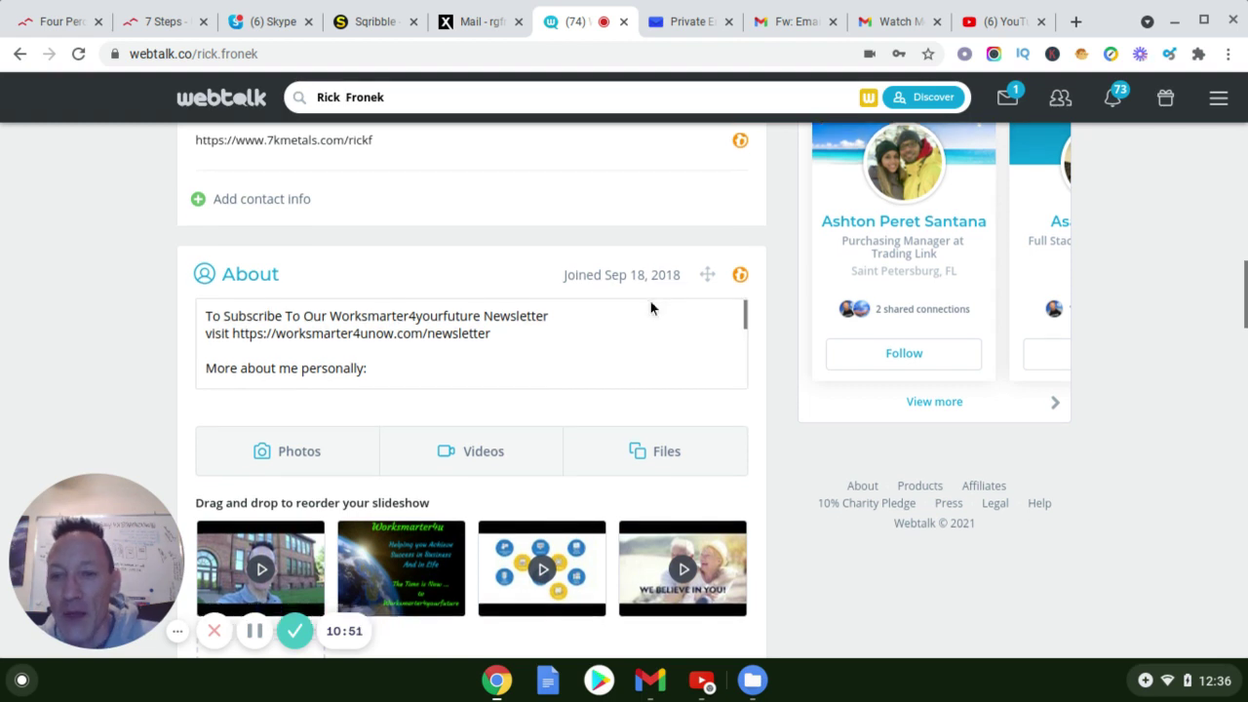
{"action": "type", "text": "https://youtu.be/N9beCLiVPW0"}
{"action": "scroll", "coordinate": [323, 406], "scroll_direction": "down", "scroll_amount": 1}
{"action": "scroll", "coordinate": [323, 390], "scroll_direction": "up", "scroll_amount": 1}
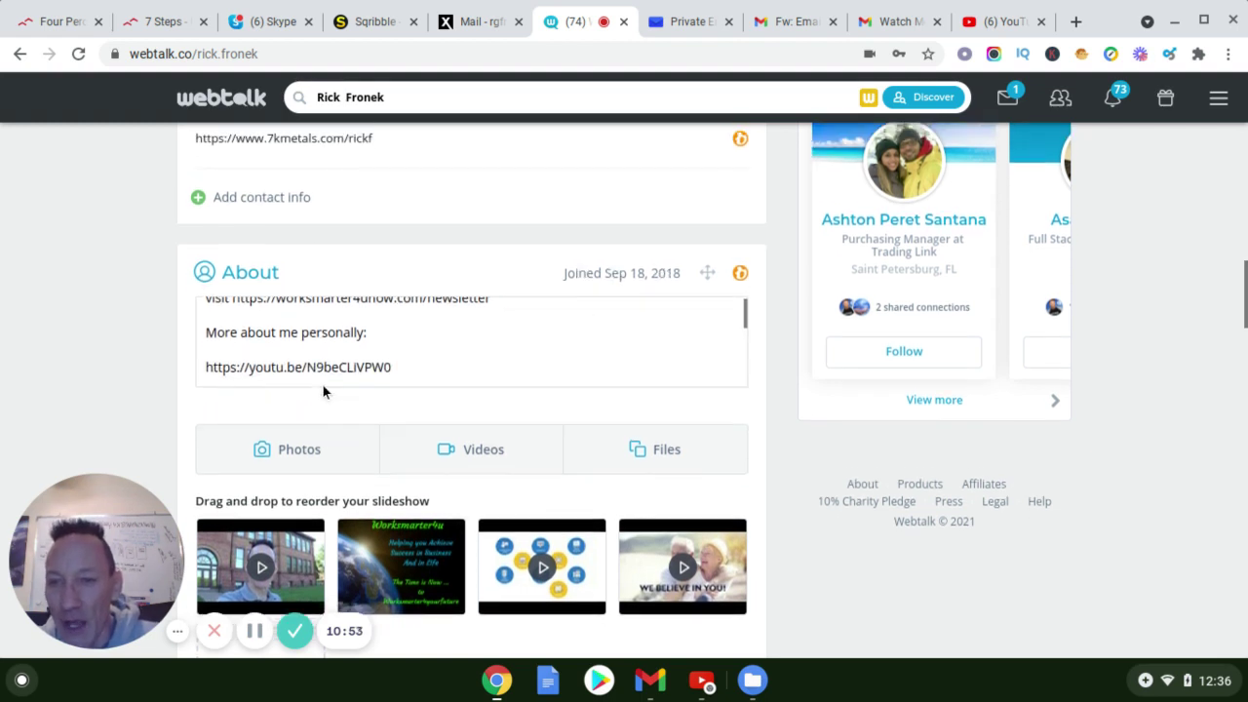
{"action": "scroll", "coordinate": [314, 392], "scroll_direction": "down", "scroll_amount": 1}
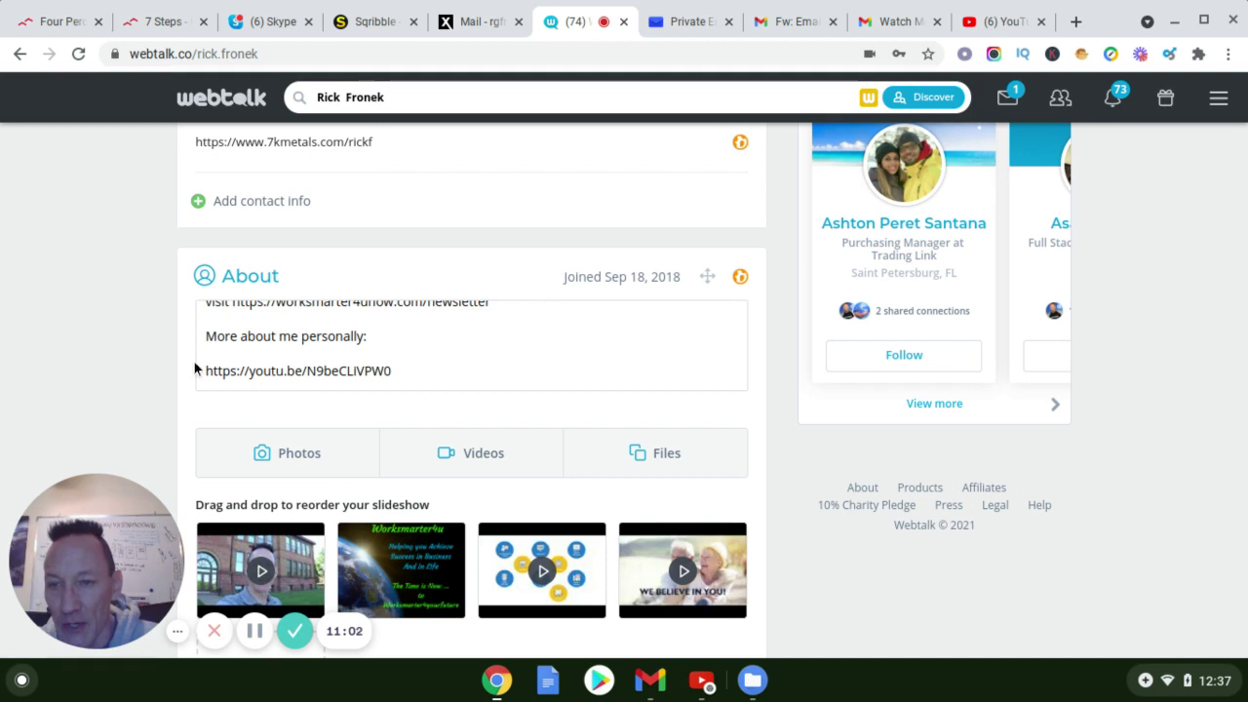
{"action": "scroll", "coordinate": [384, 353], "scroll_direction": "down", "scroll_amount": 2}
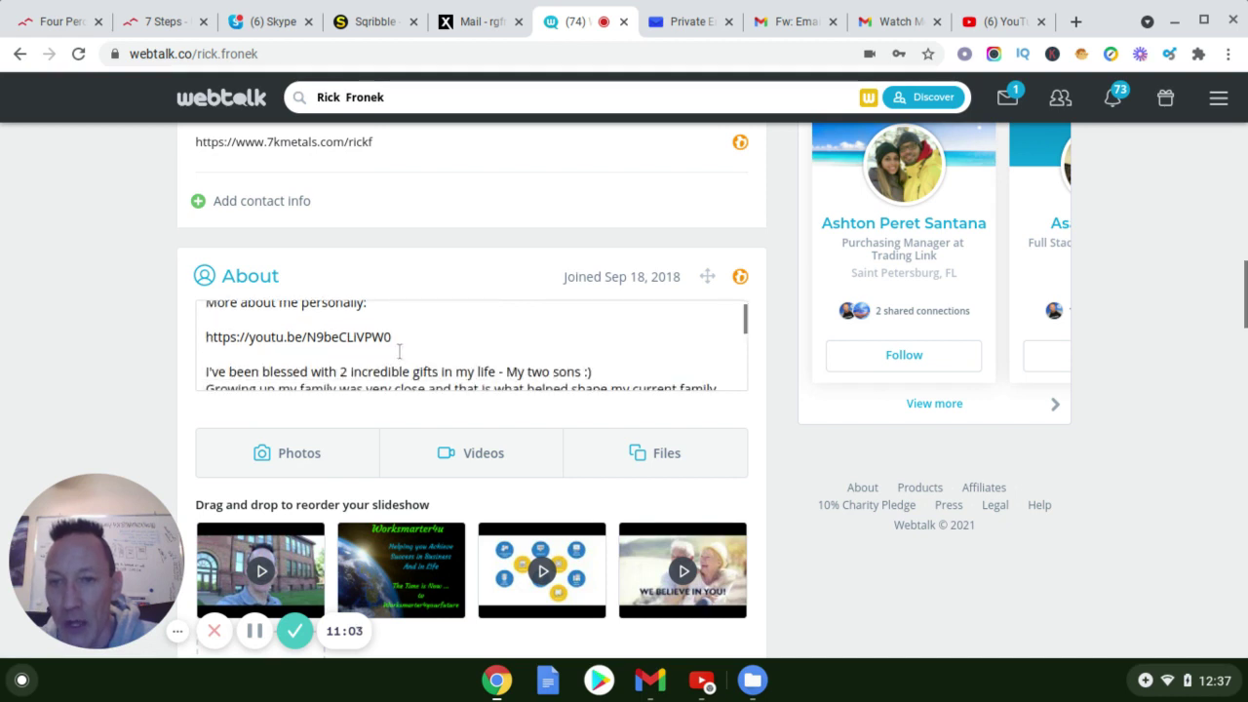
{"action": "scroll", "coordinate": [364, 438], "scroll_direction": "up", "scroll_amount": 2}
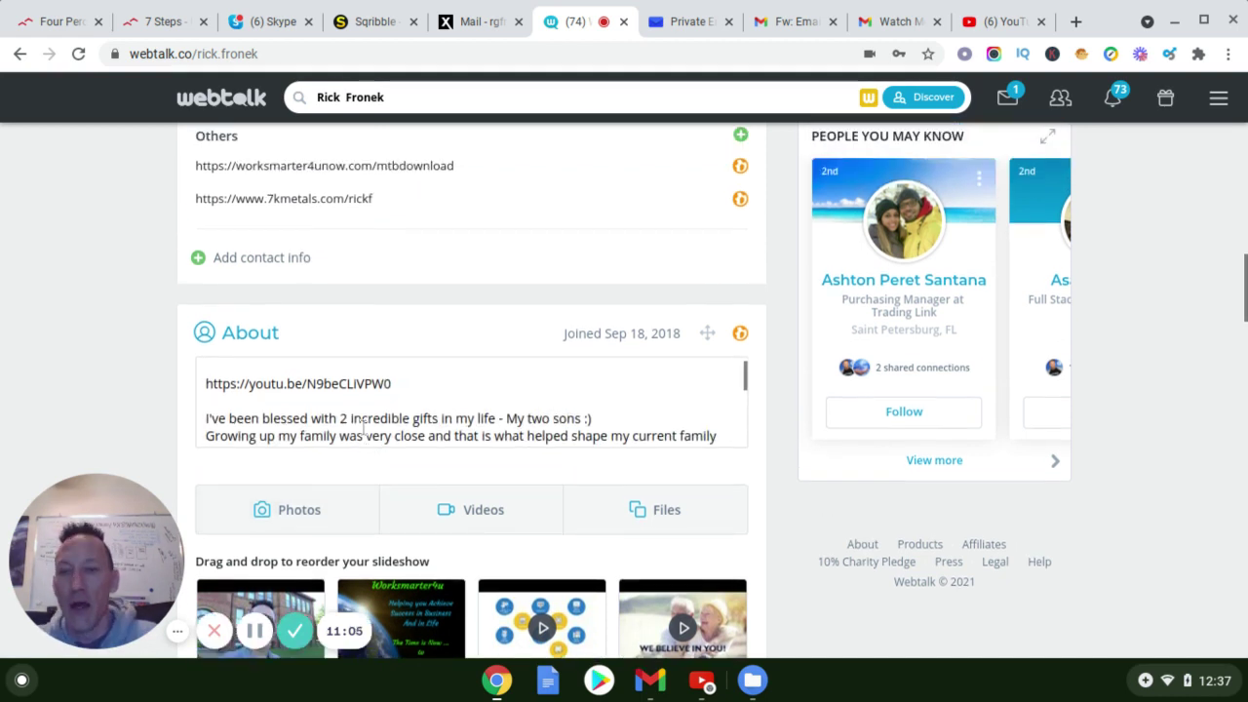
{"action": "scroll", "coordinate": [353, 429], "scroll_direction": "down", "scroll_amount": 1}
{"action": "scroll", "coordinate": [353, 429], "scroll_direction": "up", "scroll_amount": 2}
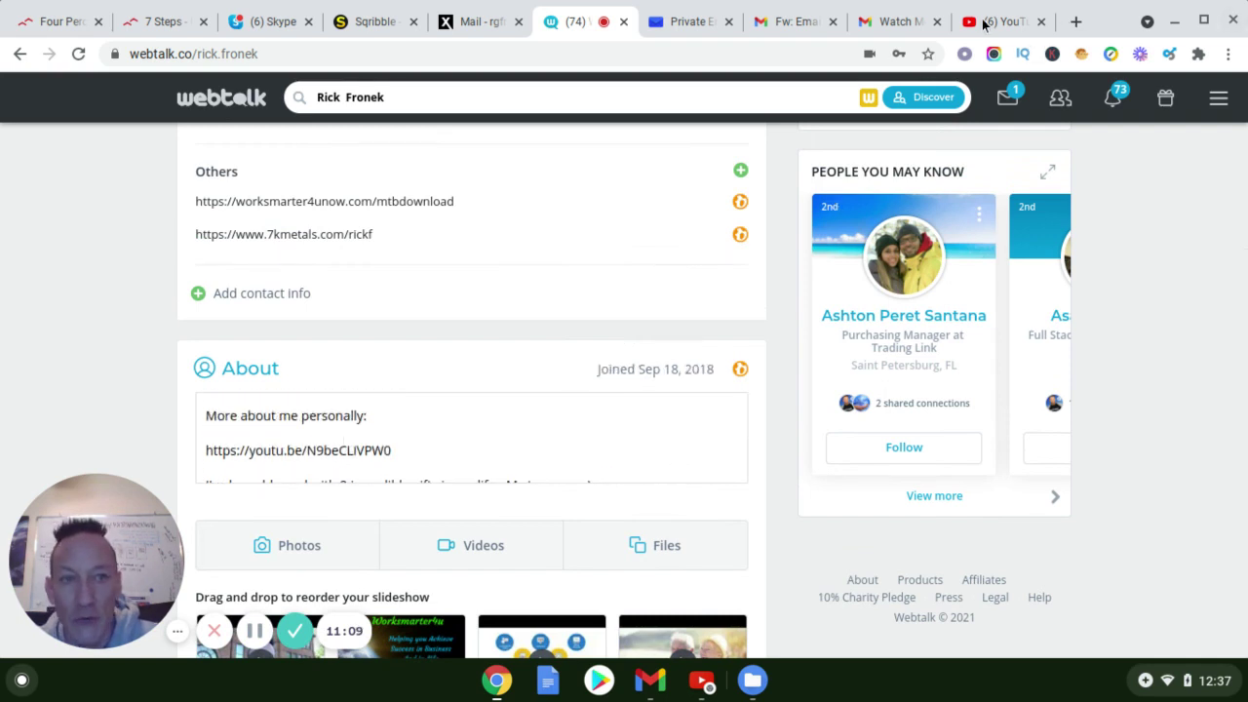
Switch to YouTube and open 'Your channel' from the account avatar menu
{"action": "left_click", "coordinate": [985, 26]}
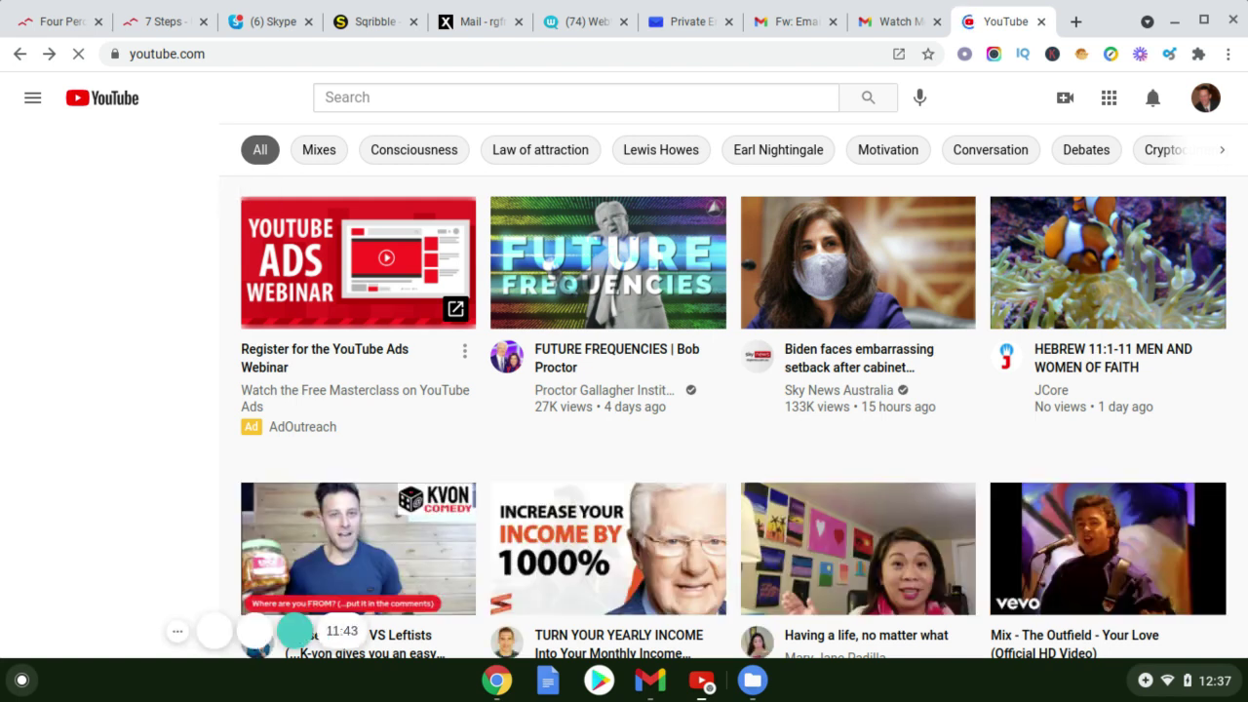
{"action": "left_click", "coordinate": [1206, 109]}
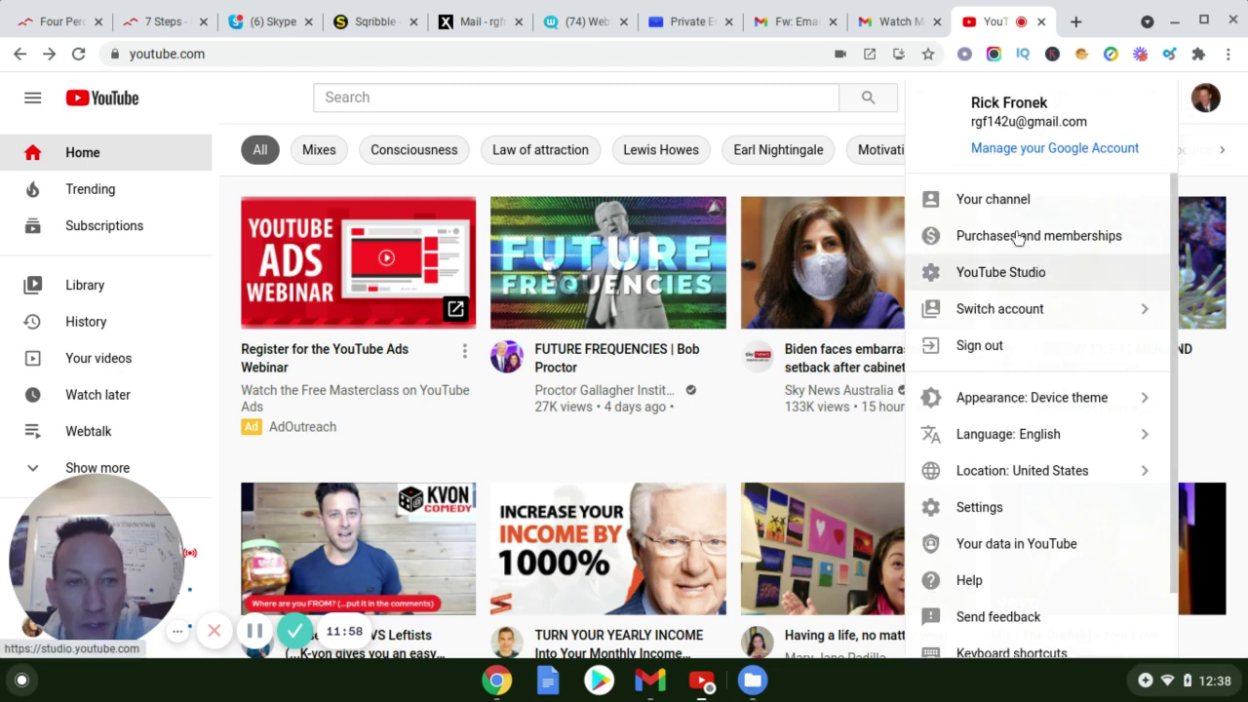
{"action": "left_click", "coordinate": [992, 200]}
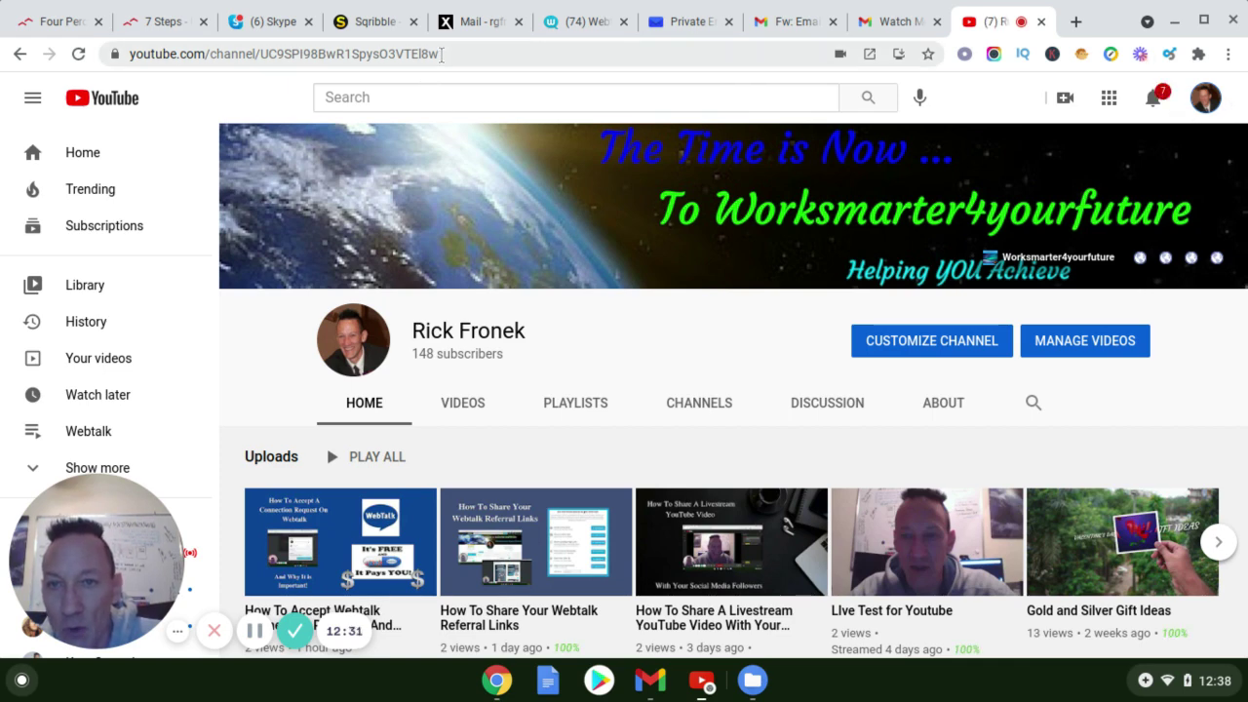
Copy the channel's youtube.com/channel address from the address bar
{"action": "left_click_drag", "start_coordinate": [442, 55], "coordinate": [130, 53]}
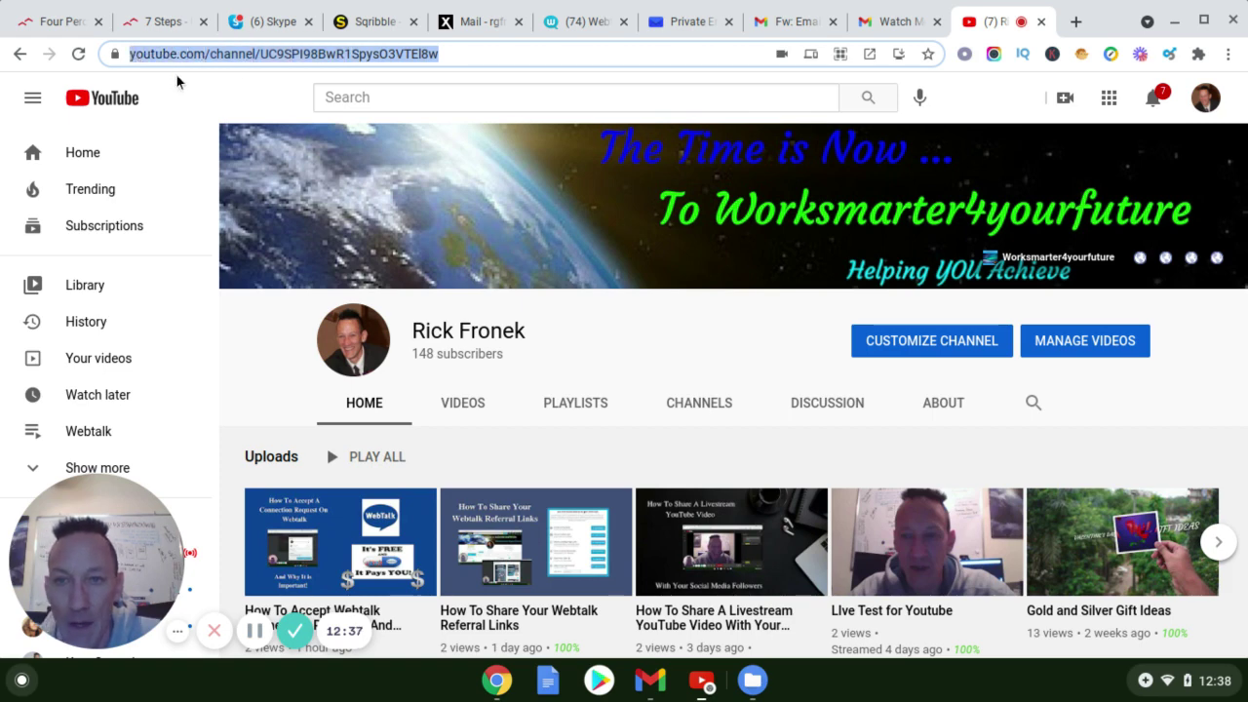
{"action": "right_click", "coordinate": [247, 57]}
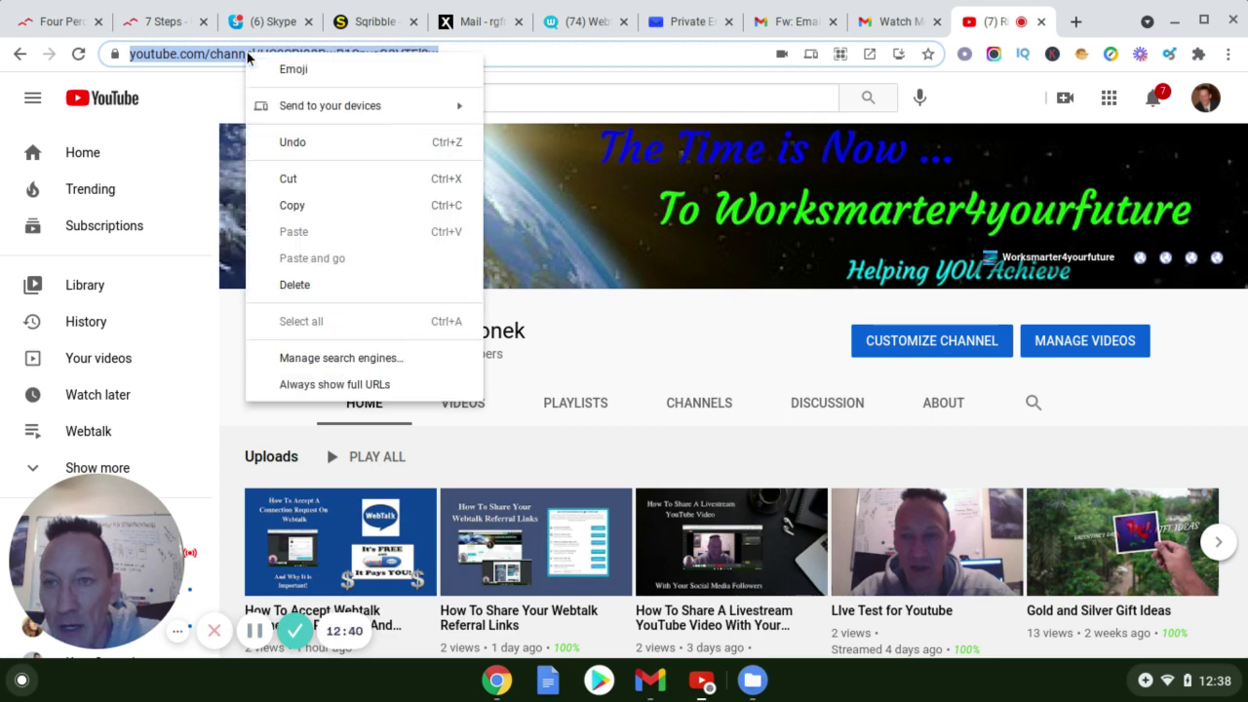
{"action": "left_click", "coordinate": [291, 207]}
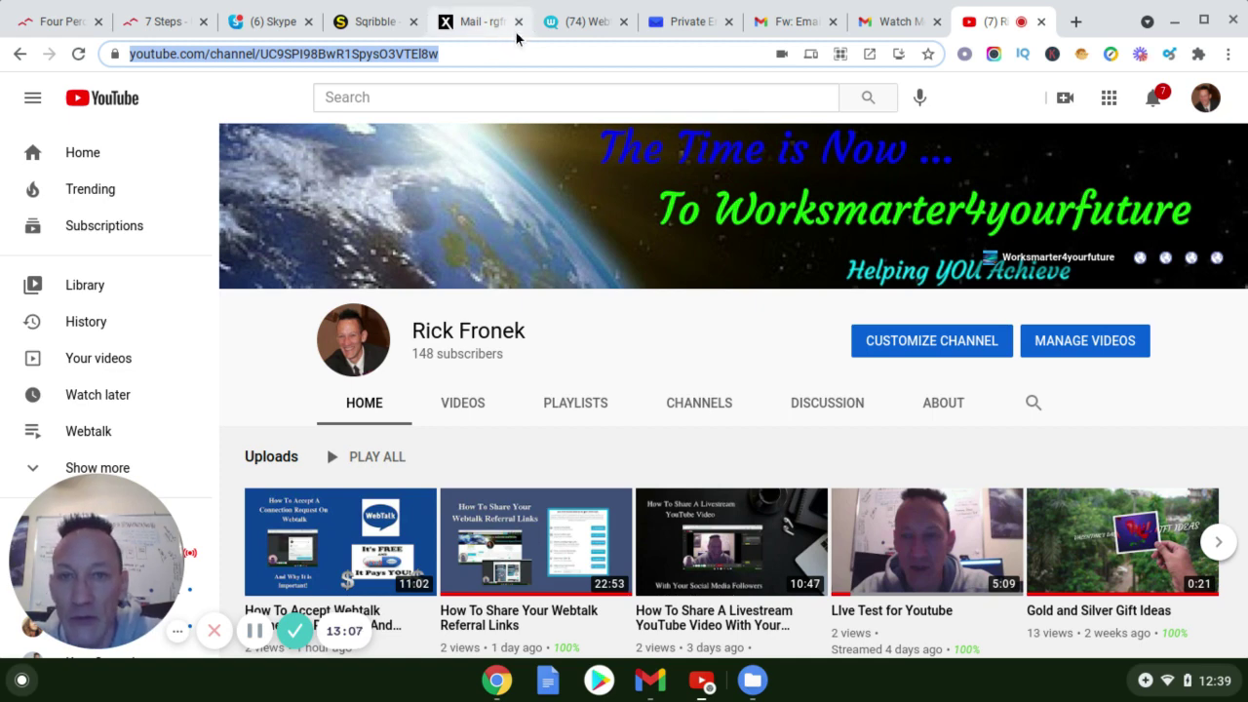
Switch back to the Webtalk tab and scroll the reloaded profile down to its About and Contact section
{"action": "left_click", "coordinate": [572, 29]}
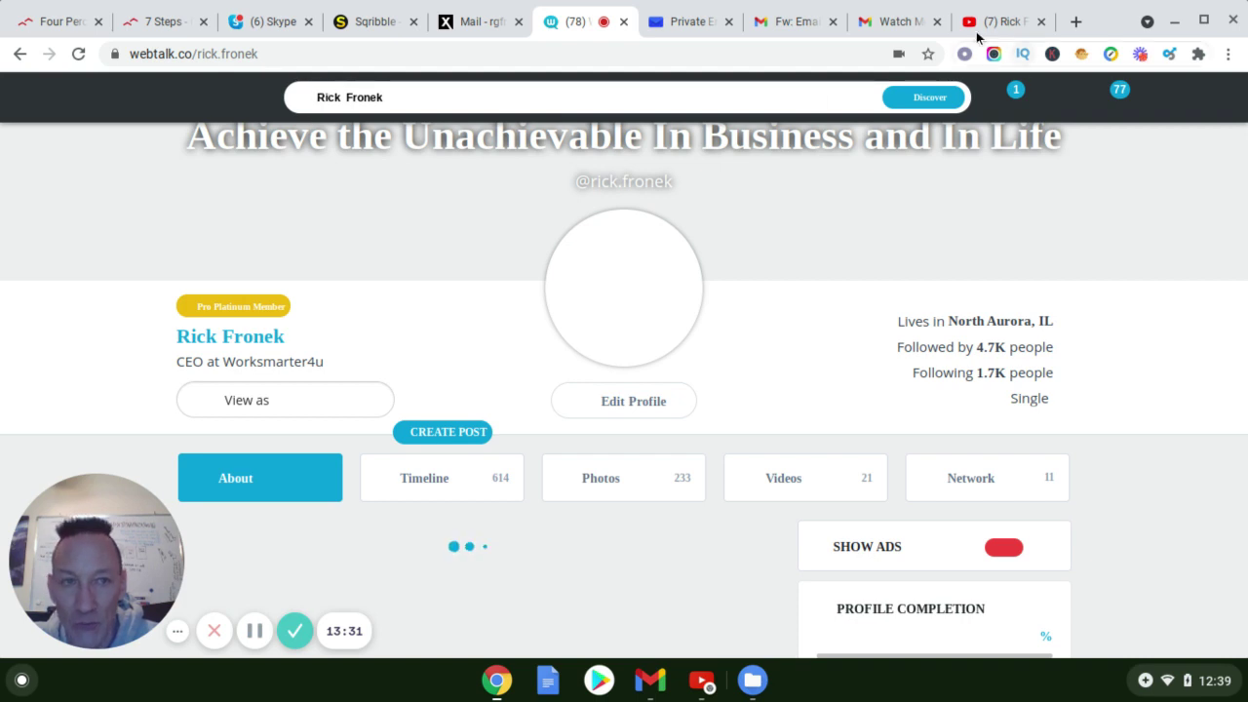
{"action": "scroll", "coordinate": [460, 317], "scroll_direction": "down", "scroll_amount": 5}
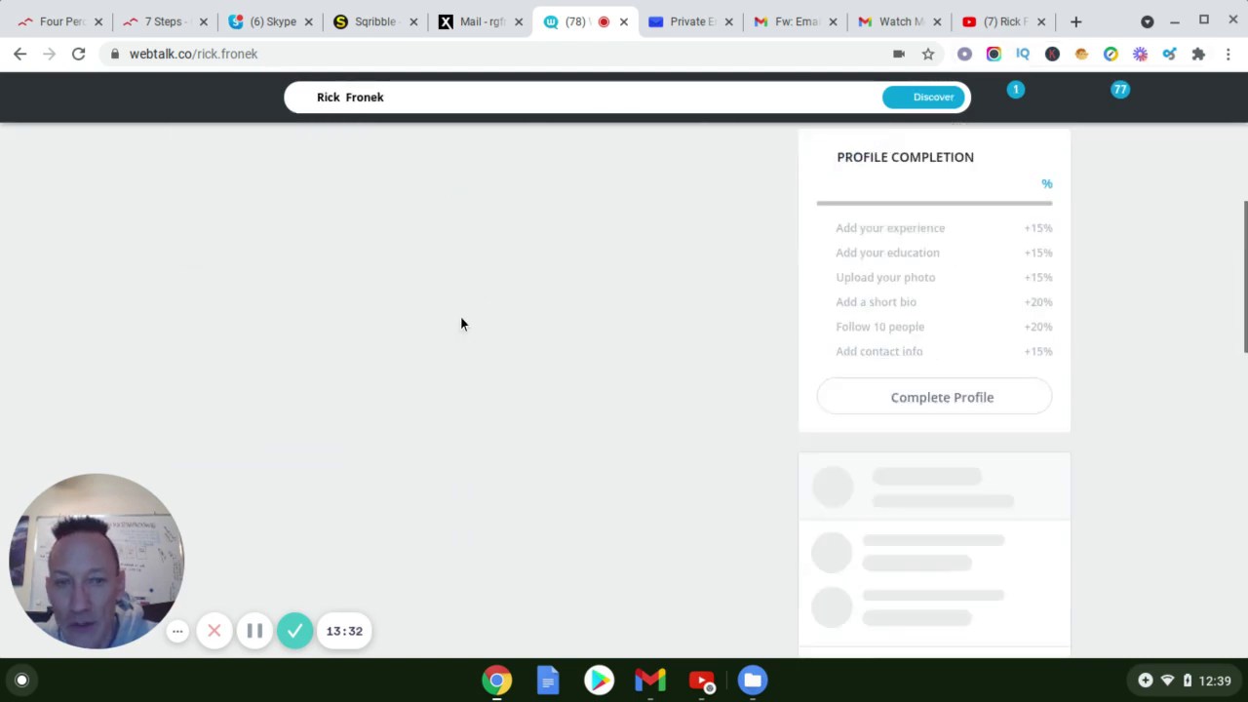
{"action": "scroll", "coordinate": [461, 317], "scroll_direction": "down", "scroll_amount": 2}
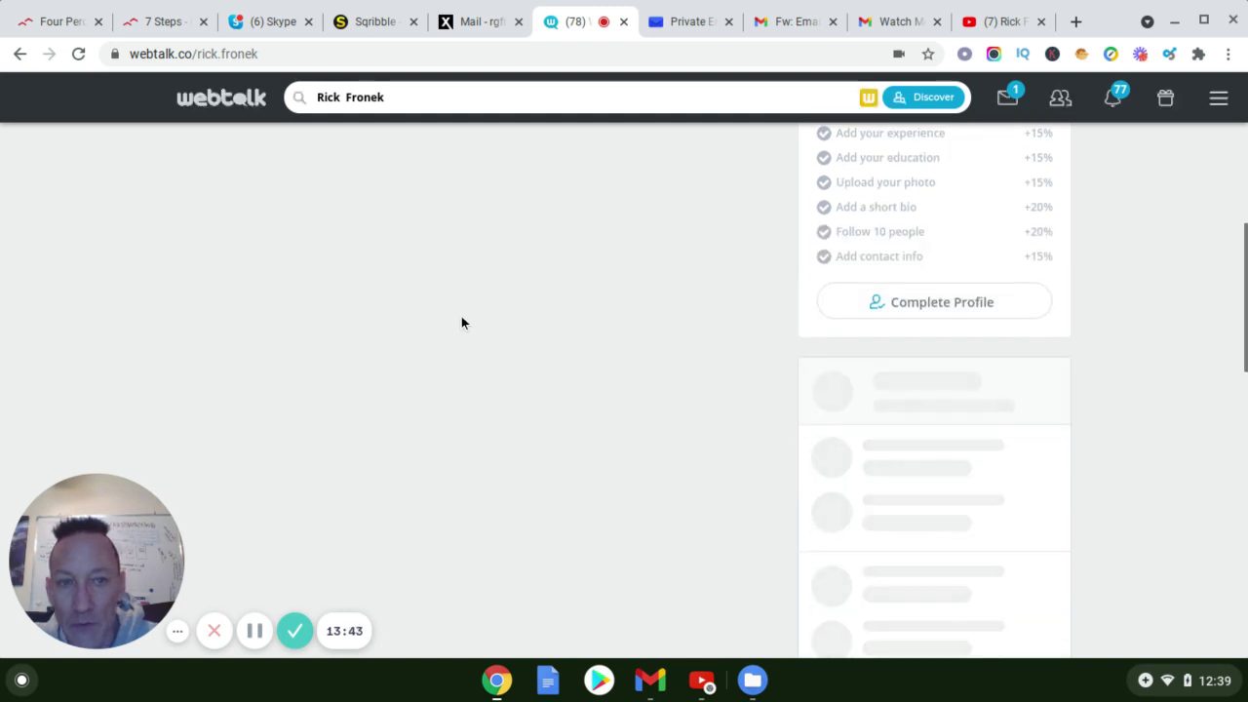
{"action": "scroll", "coordinate": [460, 317], "scroll_direction": "down", "scroll_amount": 2}
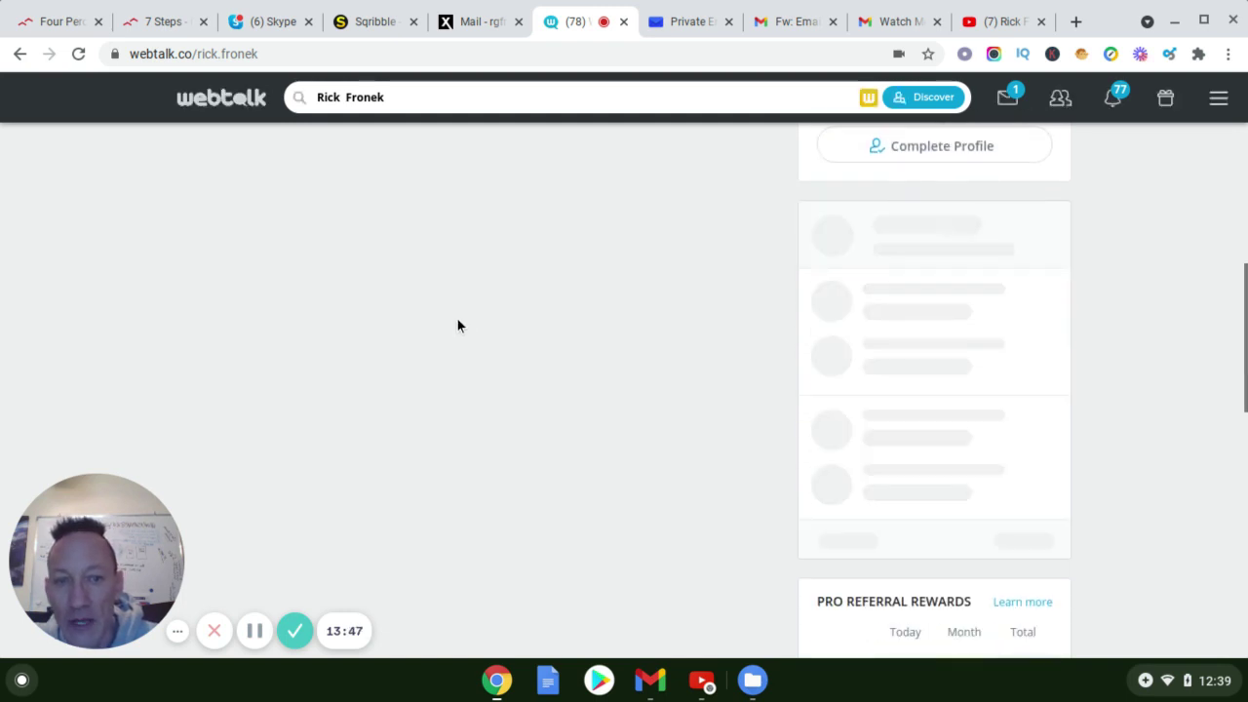
{"action": "scroll", "coordinate": [457, 320], "scroll_direction": "down", "scroll_amount": 1}
{"action": "scroll", "coordinate": [449, 388], "scroll_direction": "up", "scroll_amount": 1}
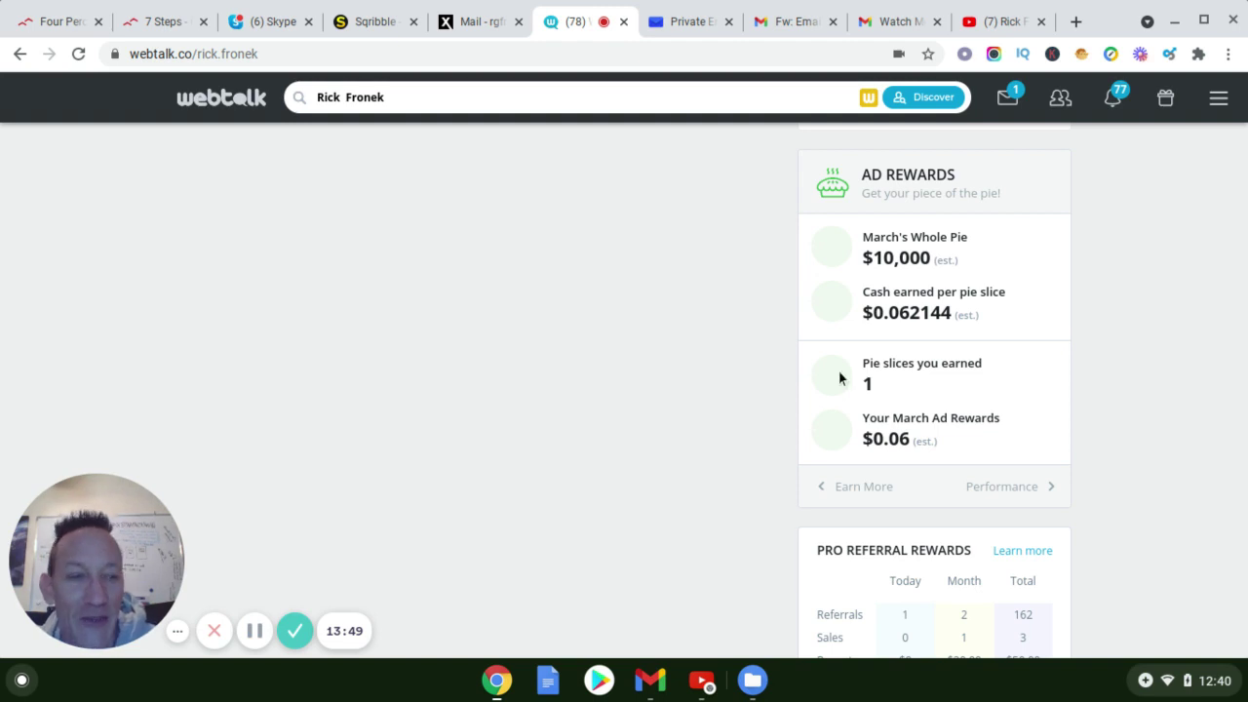
{"action": "scroll", "coordinate": [734, 325], "scroll_direction": "down", "scroll_amount": 2}
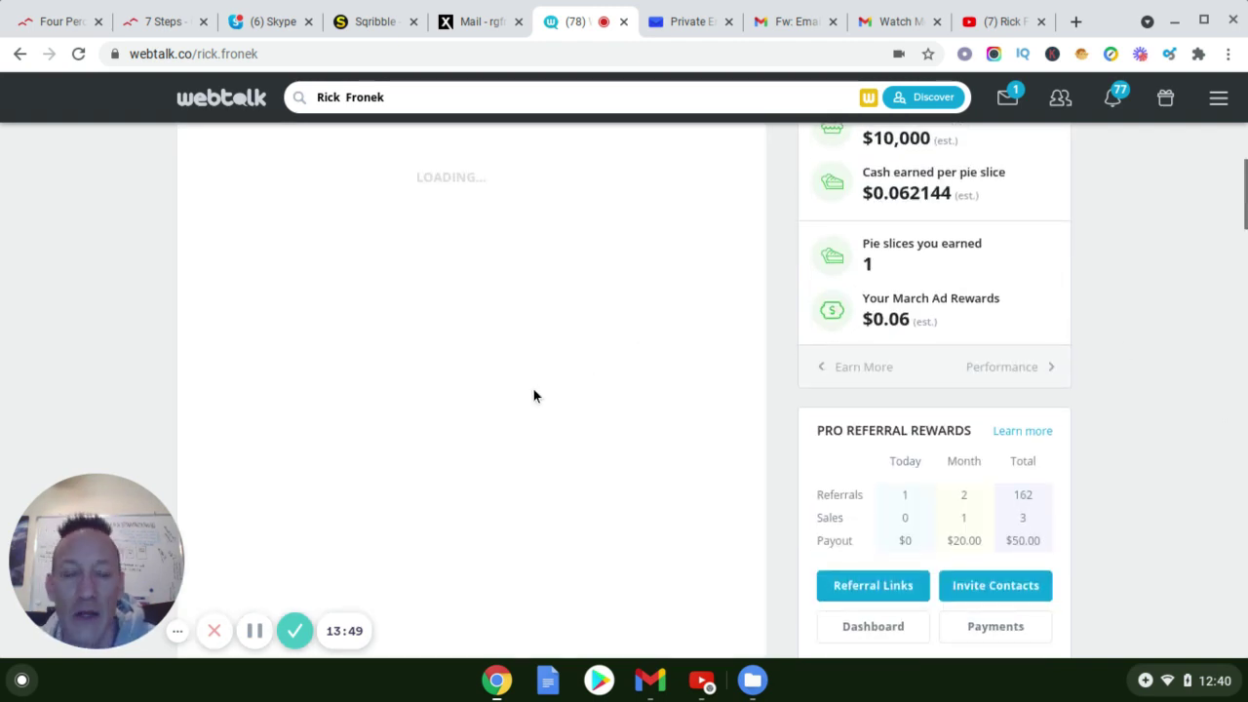
{"action": "scroll", "coordinate": [487, 425], "scroll_direction": "down", "scroll_amount": 1}
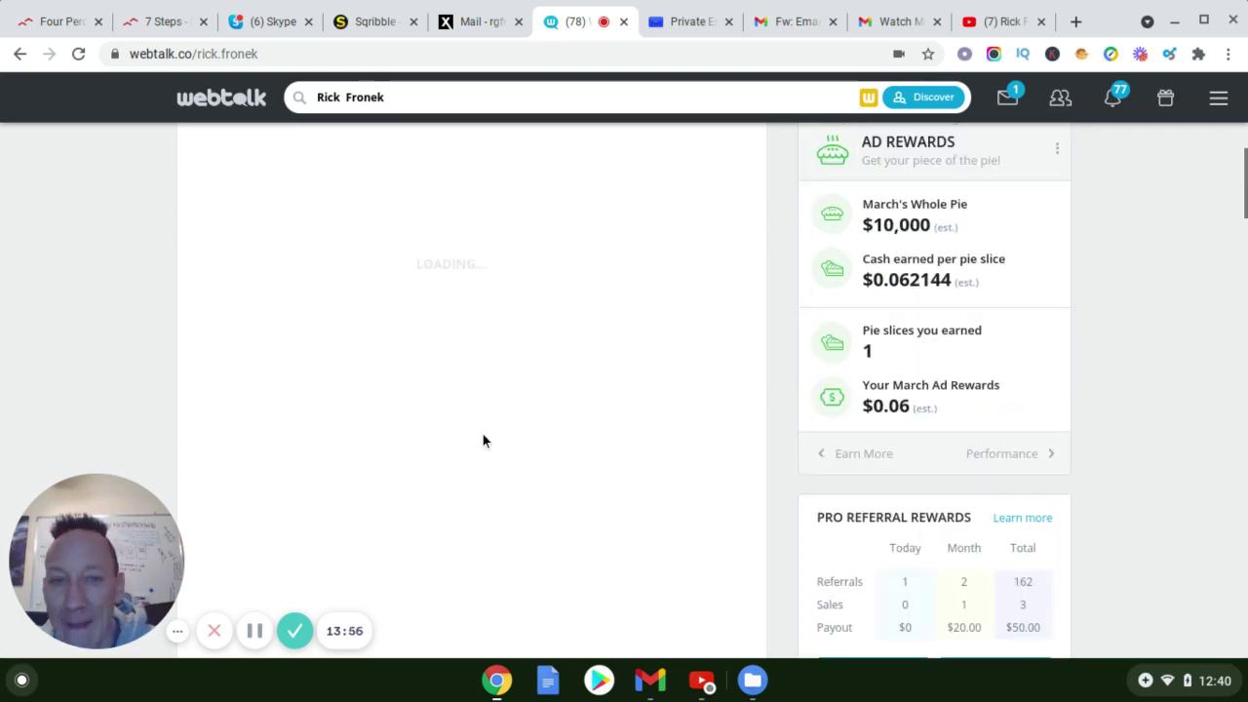
{"action": "scroll", "coordinate": [485, 437], "scroll_direction": "up", "scroll_amount": 6}
{"action": "scroll", "coordinate": [486, 434], "scroll_direction": "down", "scroll_amount": 2}
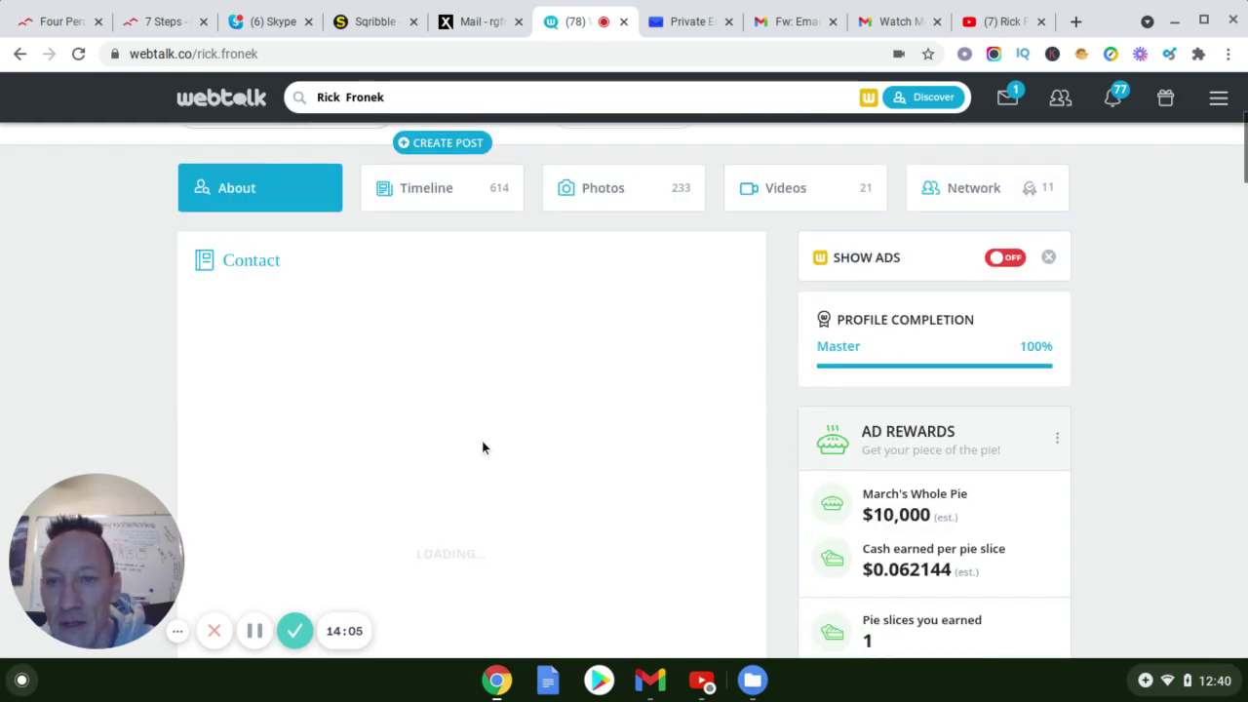
{"action": "scroll", "coordinate": [482, 441], "scroll_direction": "down", "scroll_amount": 7}
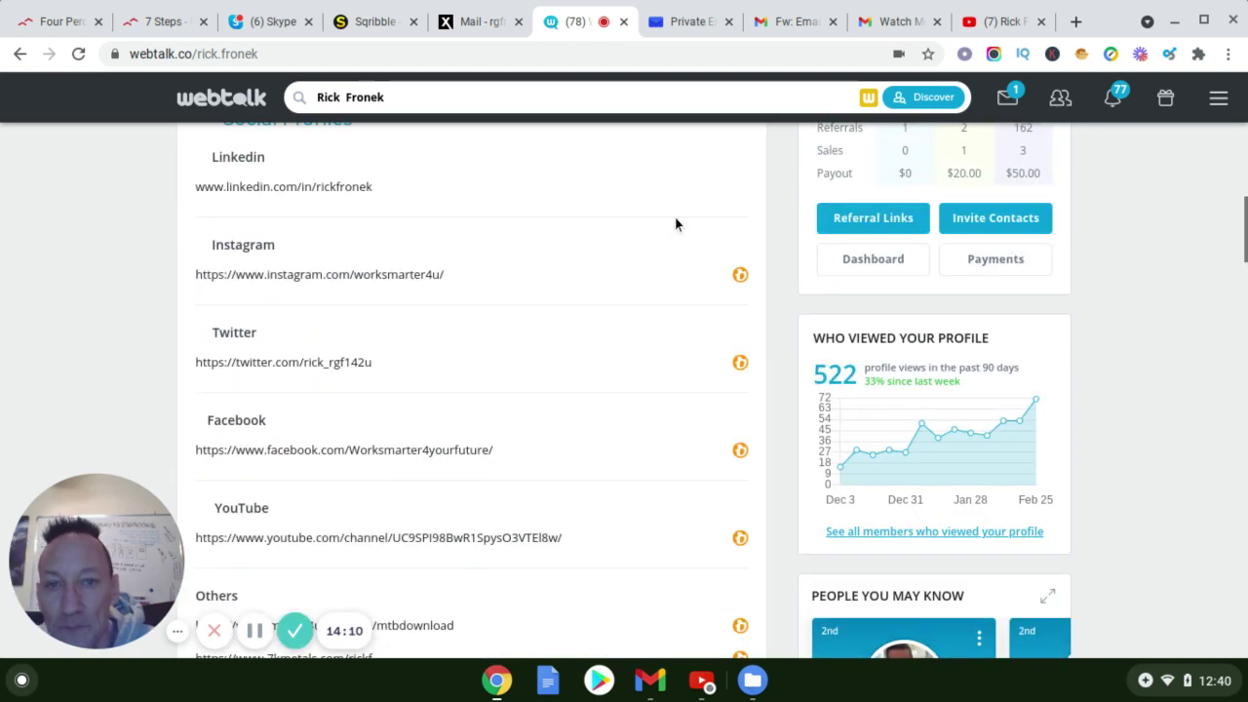
{"action": "scroll", "coordinate": [659, 282], "scroll_direction": "up", "scroll_amount": 1}
{"action": "scroll", "coordinate": [667, 322], "scroll_direction": "up", "scroll_amount": 5}
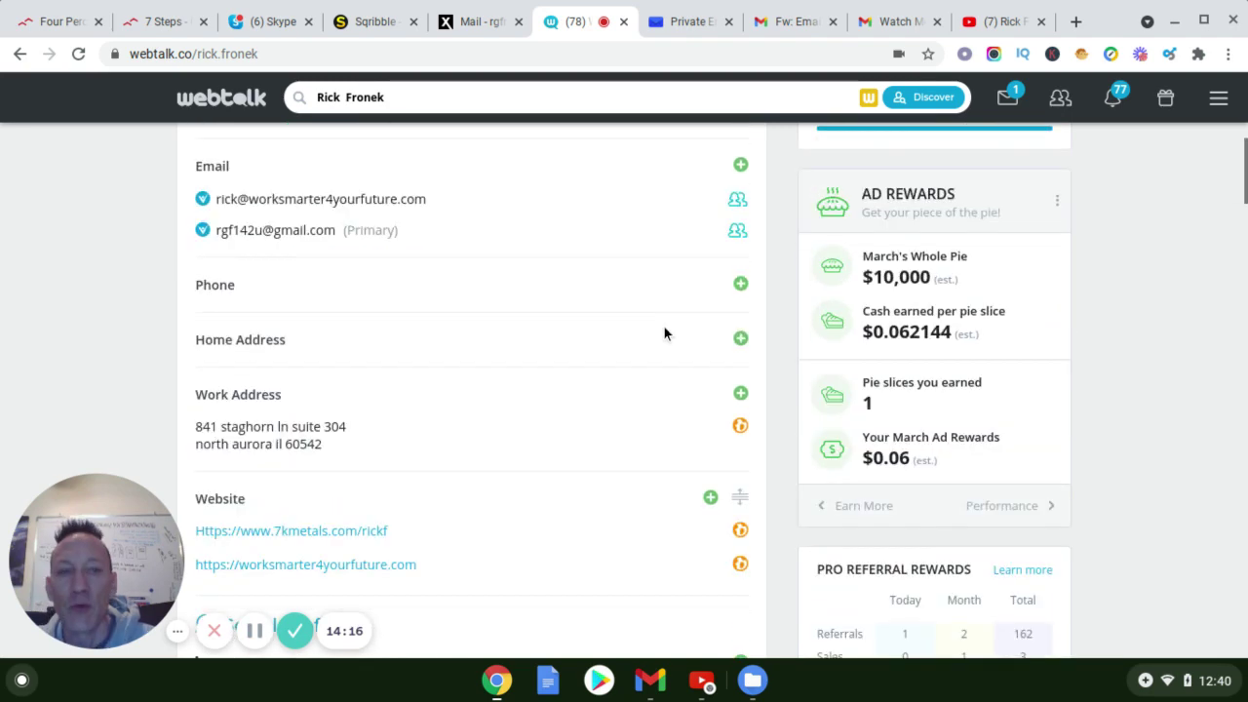
{"action": "scroll", "coordinate": [664, 335], "scroll_direction": "up", "scroll_amount": 1}
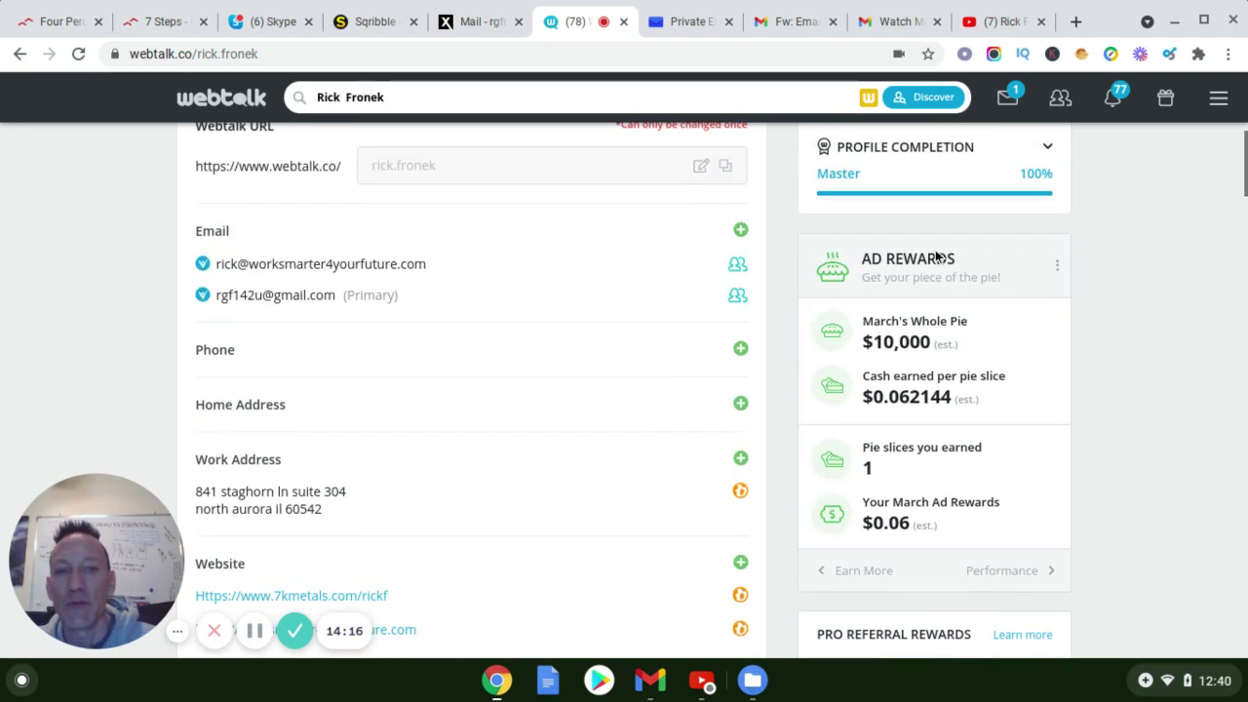
{"action": "scroll", "coordinate": [522, 410], "scroll_direction": "down", "scroll_amount": 3}
{"action": "scroll", "coordinate": [530, 439], "scroll_direction": "down", "scroll_amount": 5}
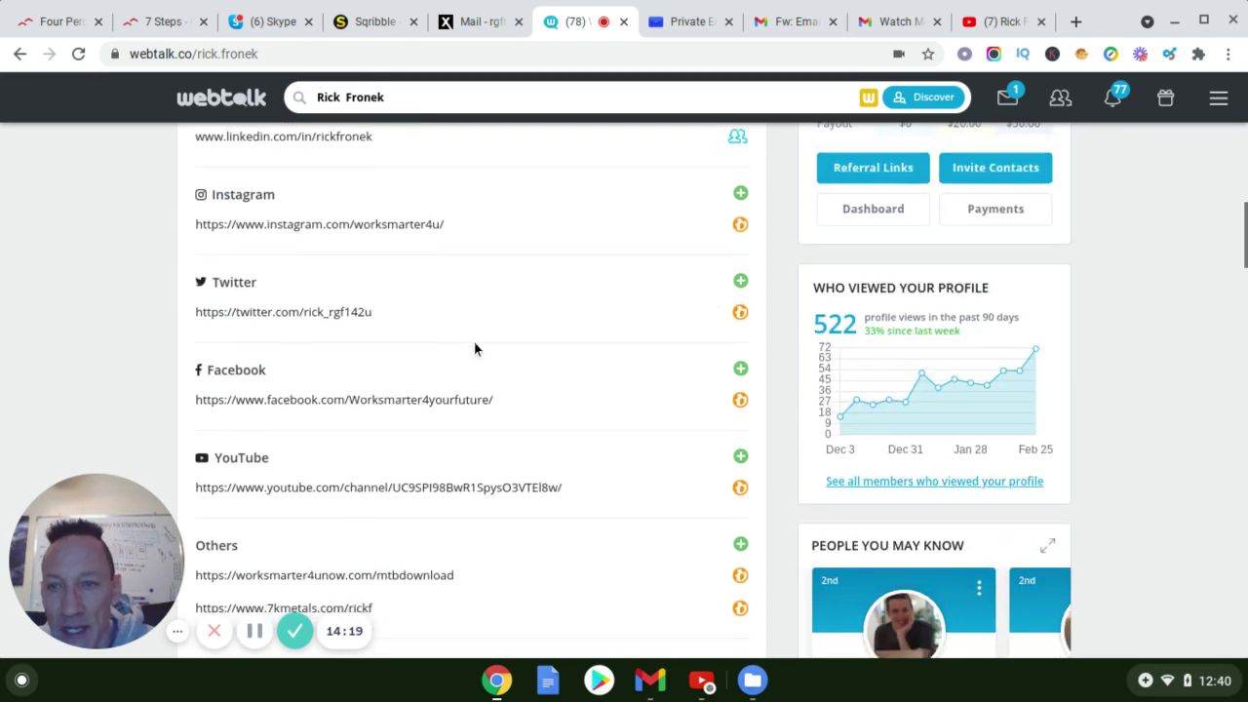
{"action": "scroll", "coordinate": [488, 366], "scroll_direction": "down", "scroll_amount": 4}
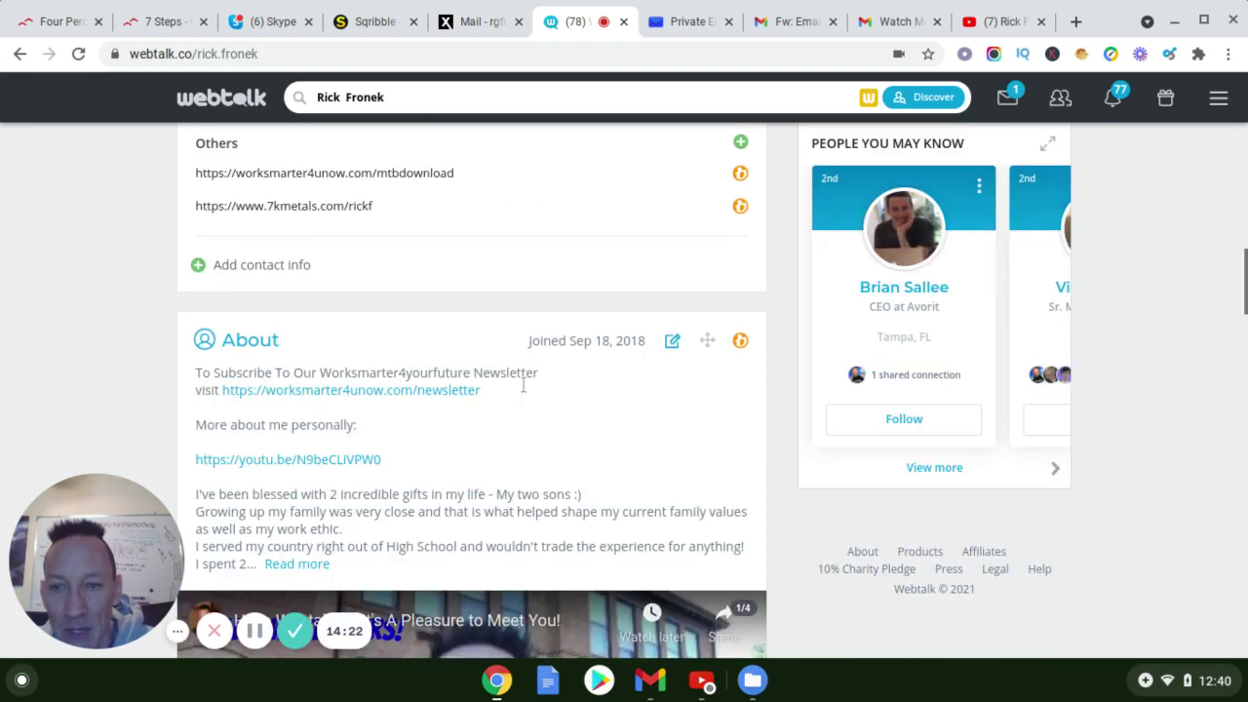
{"action": "scroll", "coordinate": [524, 385], "scroll_direction": "down", "scroll_amount": 1}
{"action": "scroll", "coordinate": [524, 385], "scroll_direction": "up", "scroll_amount": 1}
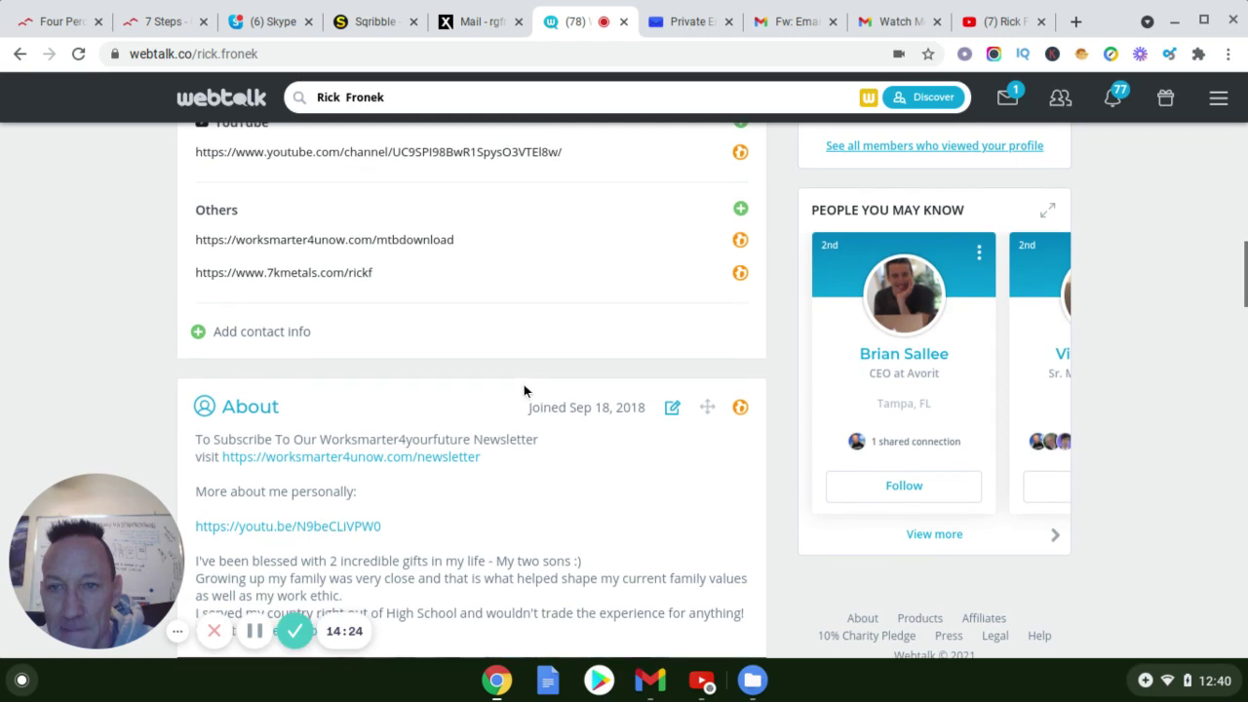
{"action": "scroll", "coordinate": [524, 384], "scroll_direction": "up", "scroll_amount": 1}
{"action": "scroll", "coordinate": [521, 385], "scroll_direction": "down", "scroll_amount": 1}
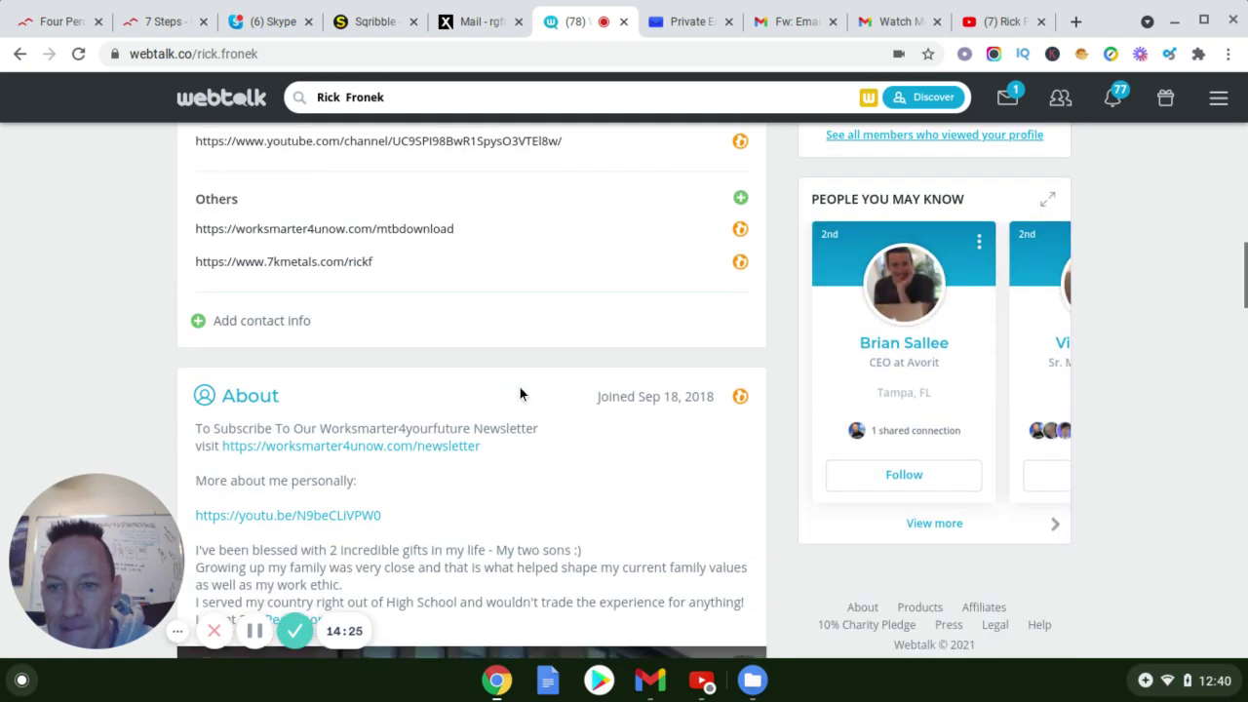
{"action": "scroll", "coordinate": [521, 386], "scroll_direction": "up", "scroll_amount": 1}
{"action": "scroll", "coordinate": [522, 386], "scroll_direction": "up", "scroll_amount": 2}
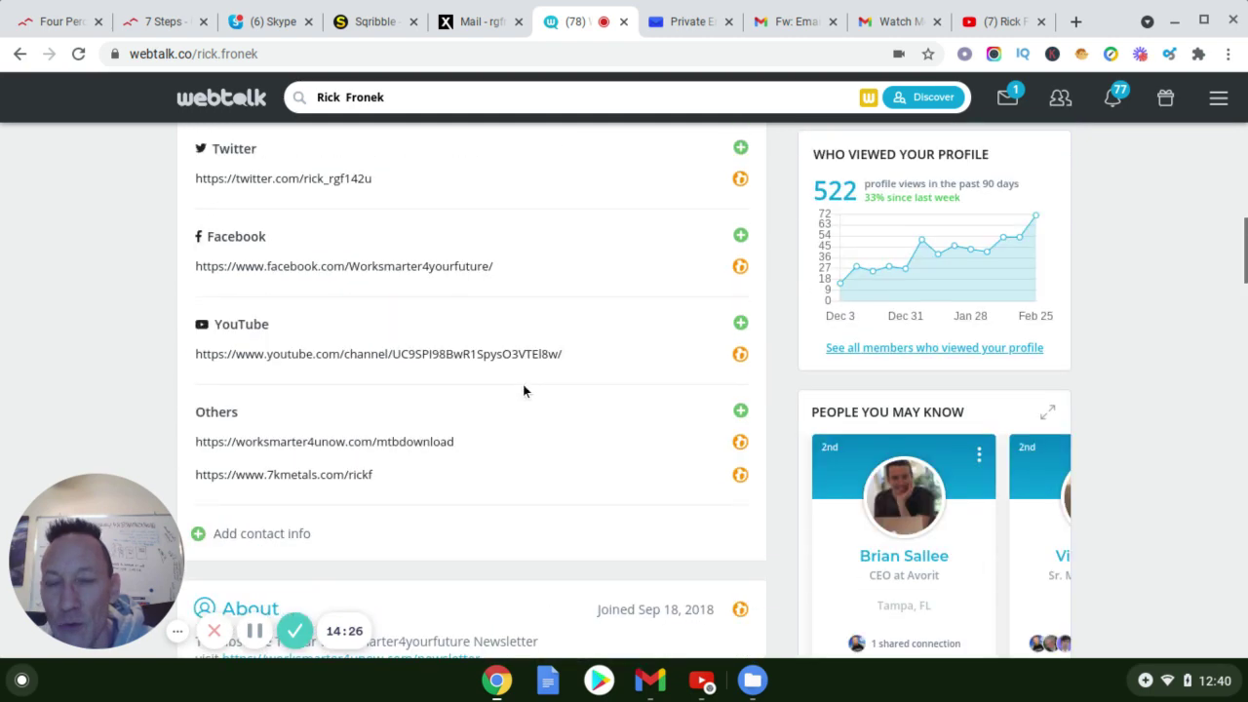
{"action": "scroll", "coordinate": [523, 385], "scroll_direction": "down", "scroll_amount": 3}
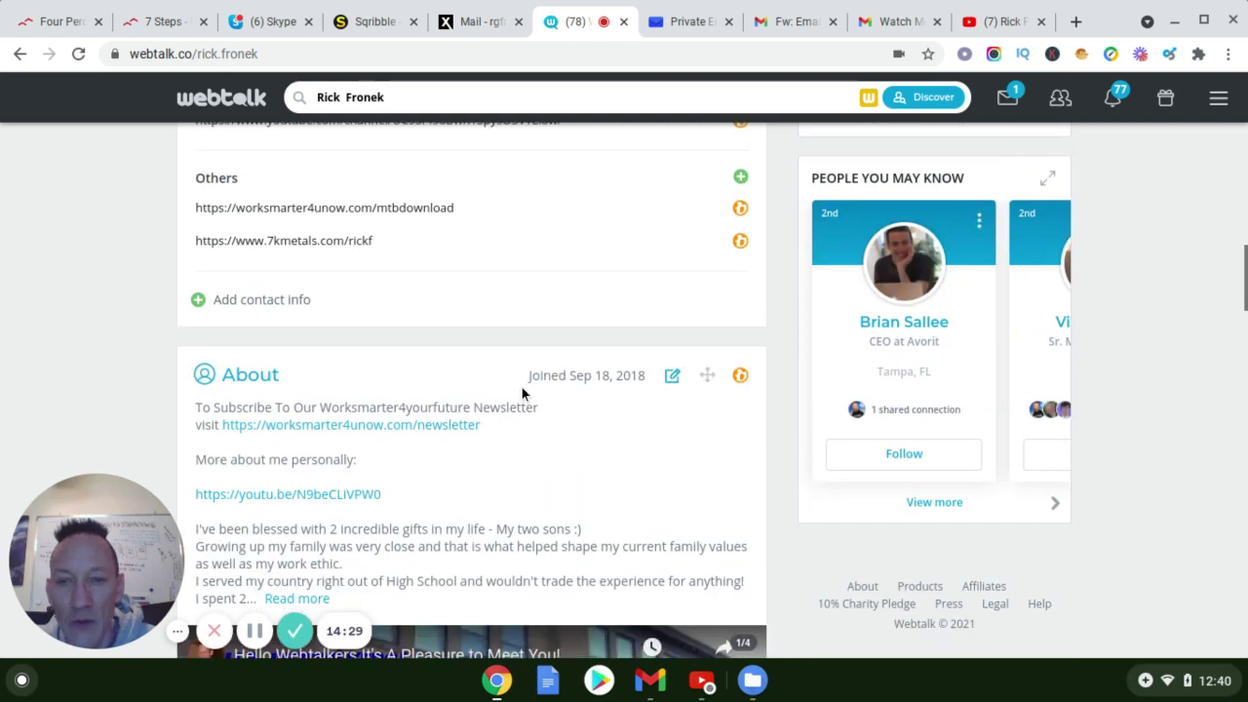
{"action": "scroll", "coordinate": [522, 387], "scroll_direction": "down", "scroll_amount": 1}
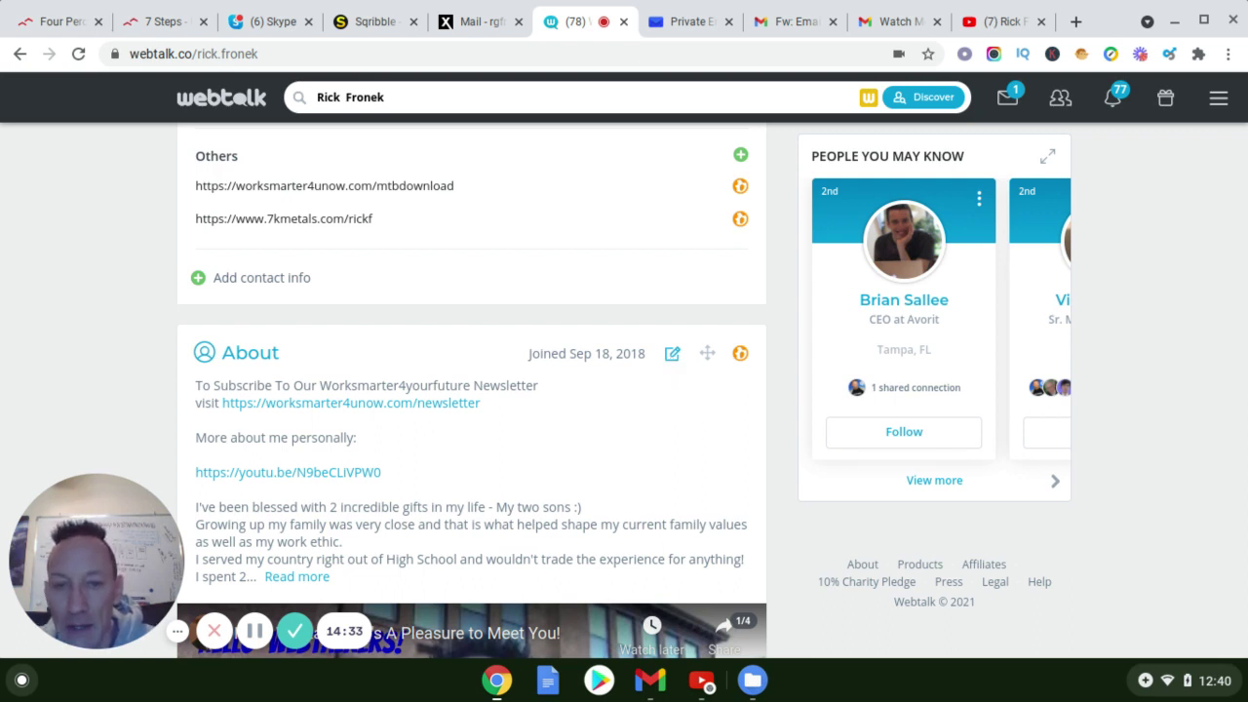
Open the About text for editing and start a new line below the youtu.be link
{"action": "left_click", "coordinate": [673, 354]}
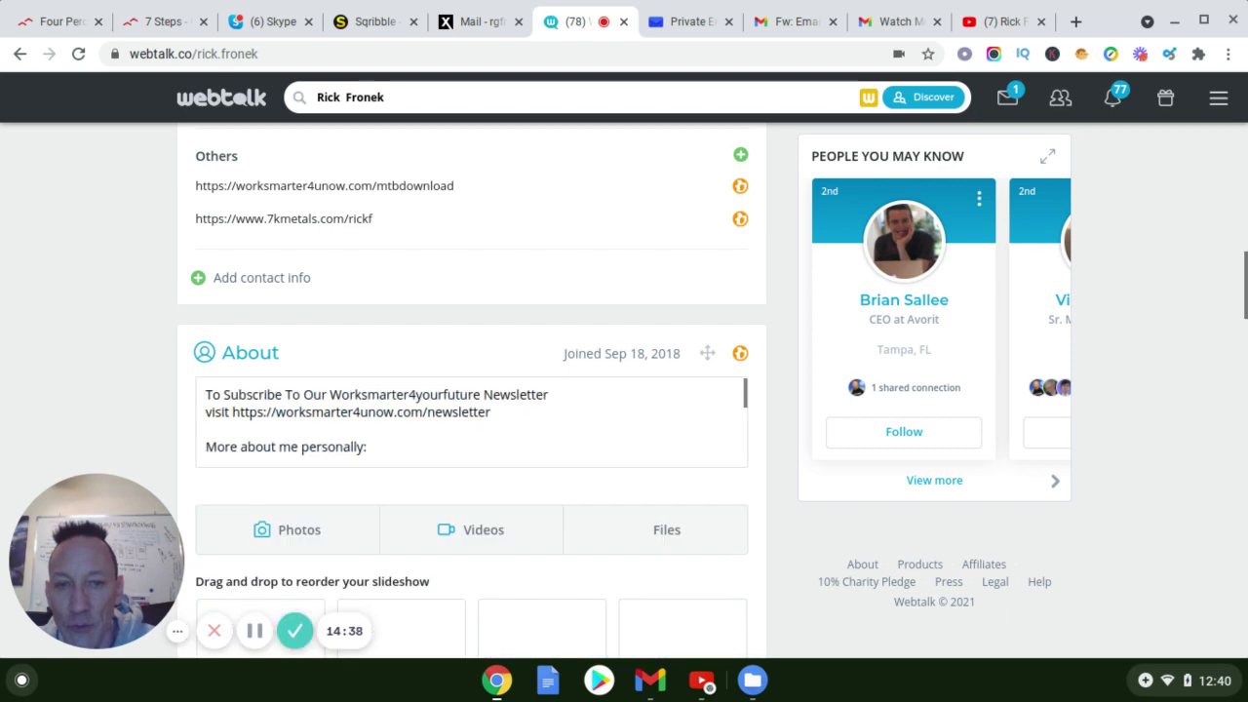
{"action": "scroll", "coordinate": [614, 382], "scroll_direction": "down", "scroll_amount": 1}
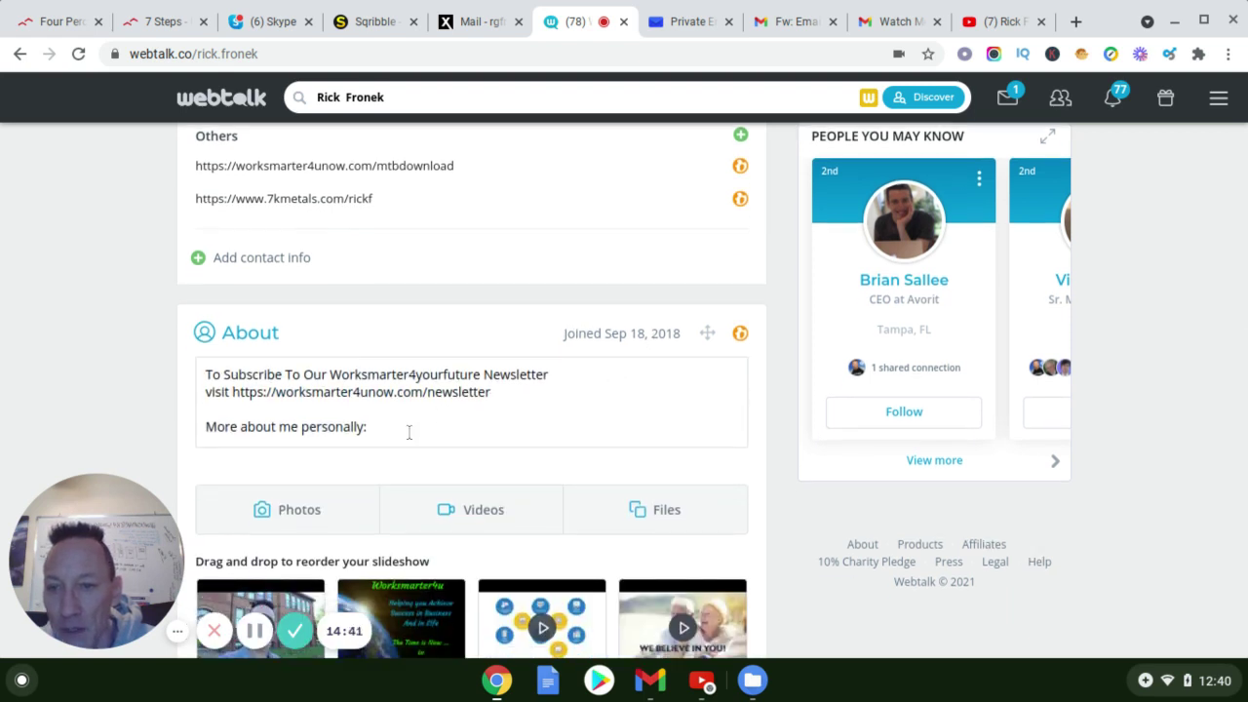
{"action": "scroll", "coordinate": [384, 436], "scroll_direction": "down", "scroll_amount": 4}
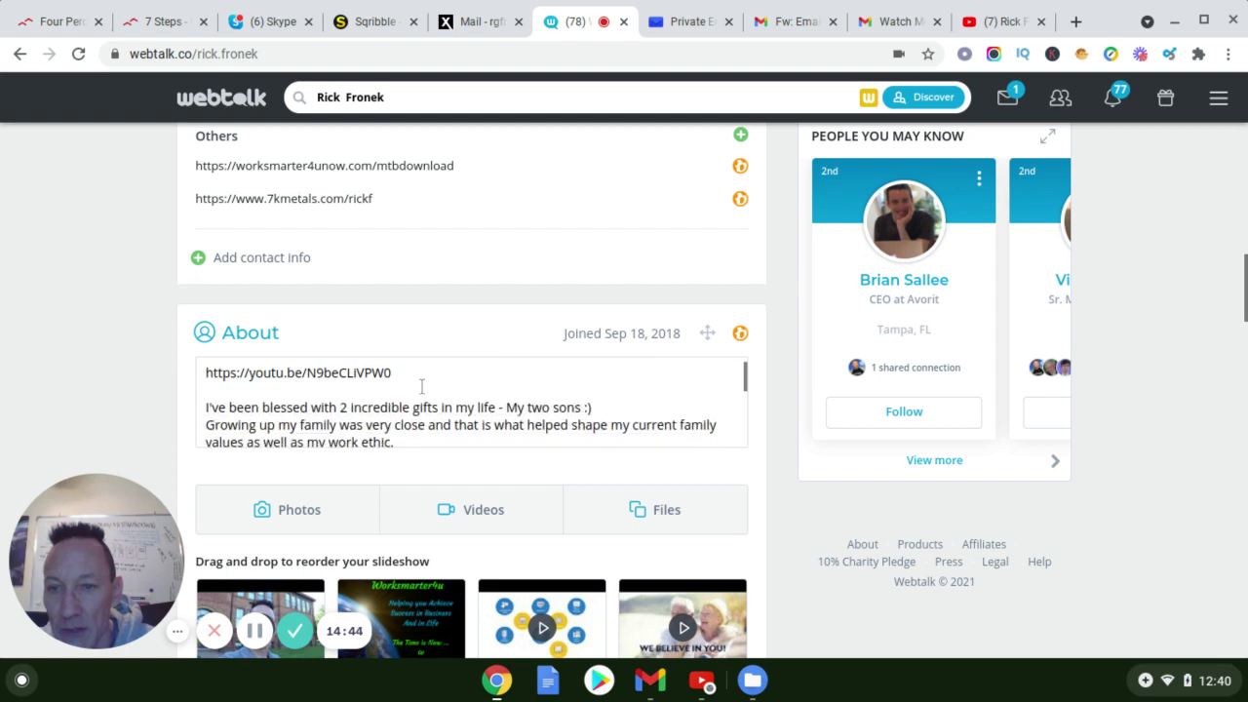
{"action": "left_click", "coordinate": [419, 381]}
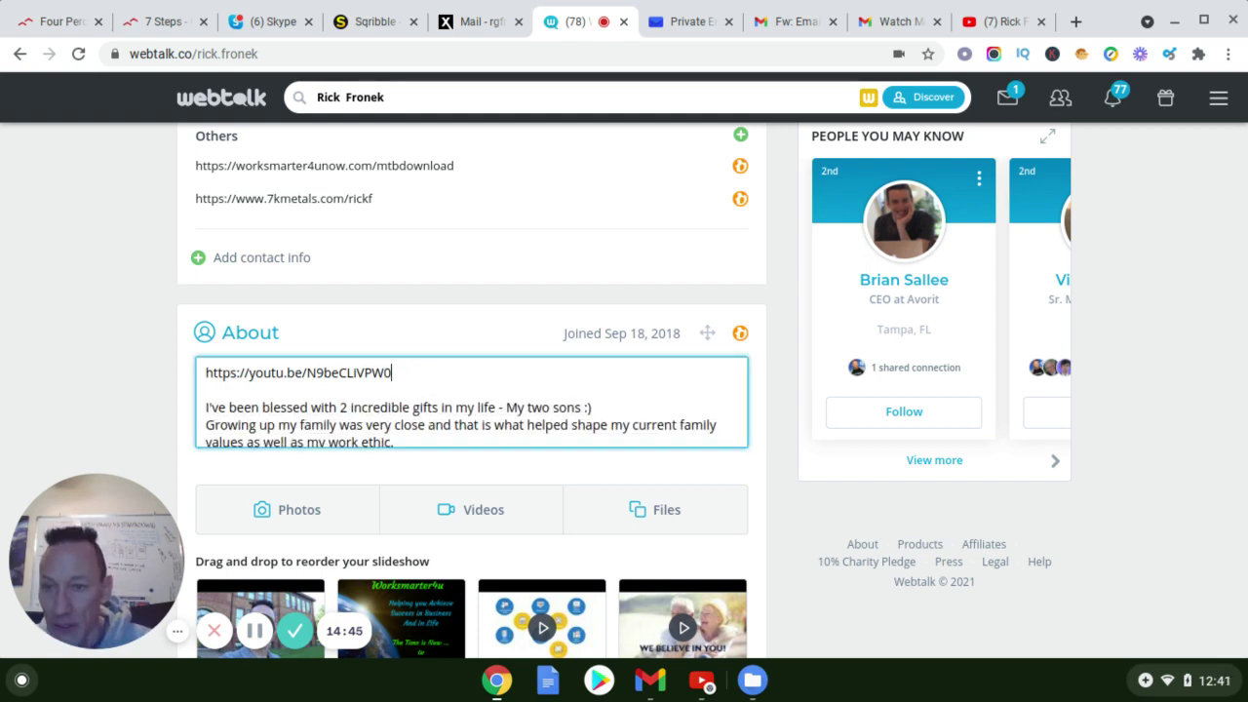
{"action": "key", "text": "shift+Home"}
{"action": "key", "text": "ctrl+c"}
{"action": "key", "text": "BackSpace"}
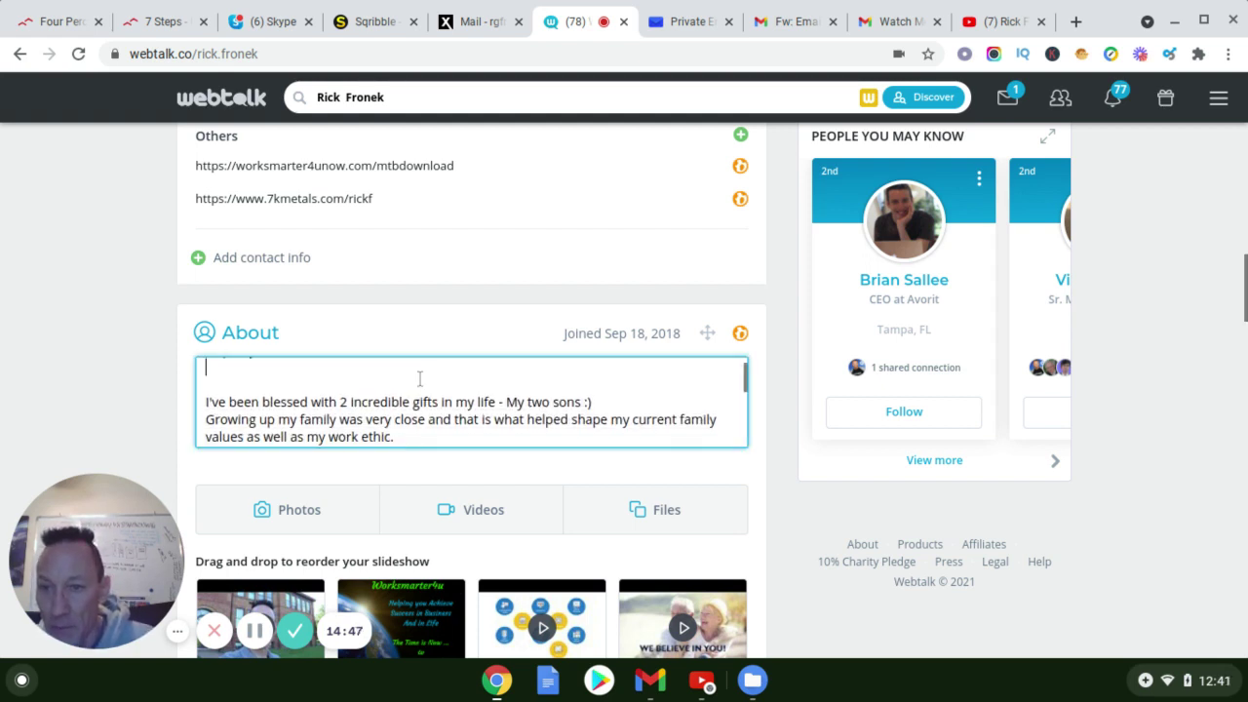
{"action": "key", "text": "ctrl+v"}
{"action": "key", "text": "Return"}
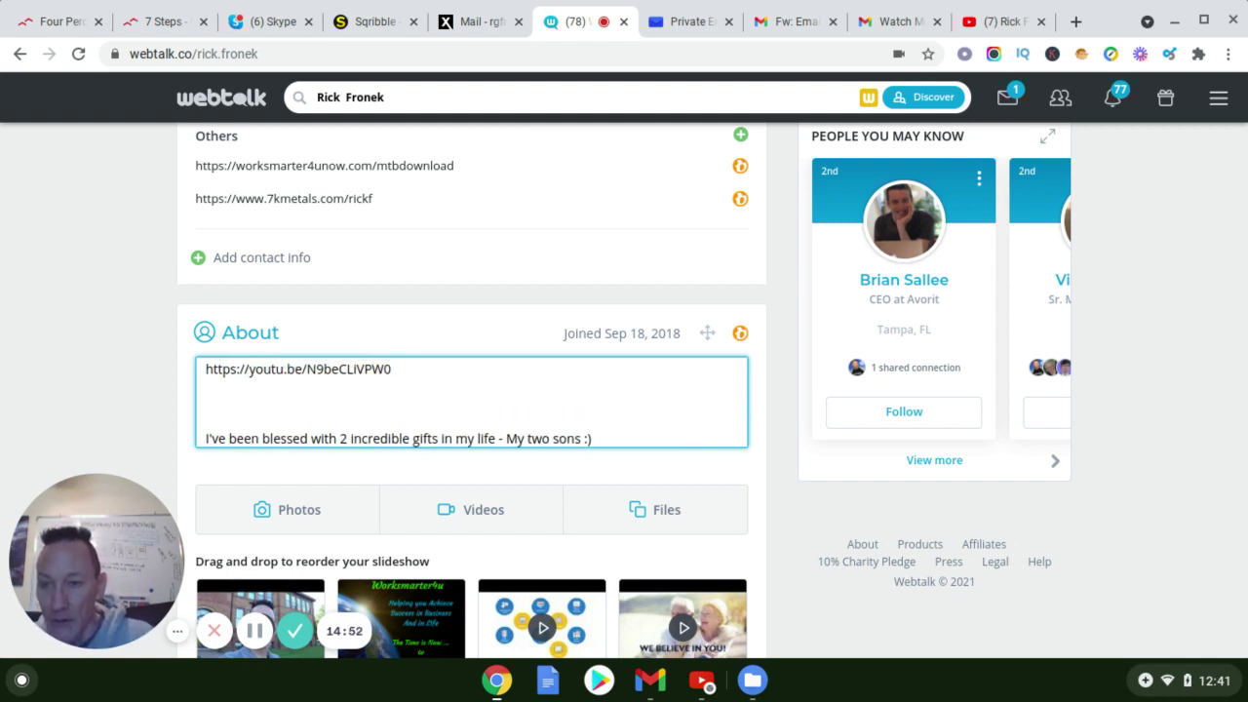
Type 'To subscribe to my YouTube channel and check out my videos visit:' and paste the channel URL below it
{"action": "type", "text": "To follow m"}
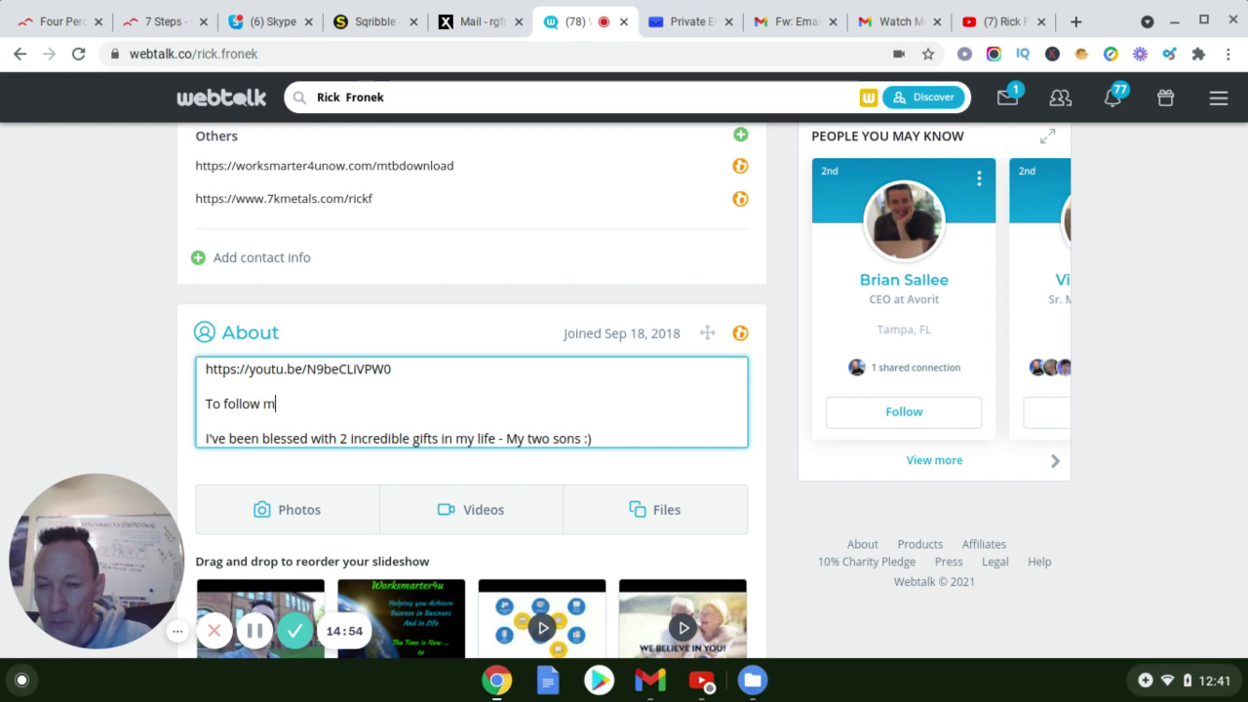
{"action": "type", "text": "e"}
{"action": "key", "text": "BackSpace"}
{"action": "key", "text": "BackSpace"}
{"action": "key", "text": "BackSpace"}
{"action": "key", "text": "BackSpace"}
{"action": "key", "text": "BackSpace"}
{"action": "key", "text": "BackSpace"}
{"action": "key", "text": "BackSpace"}
{"action": "key", "text": "BackSpace"}
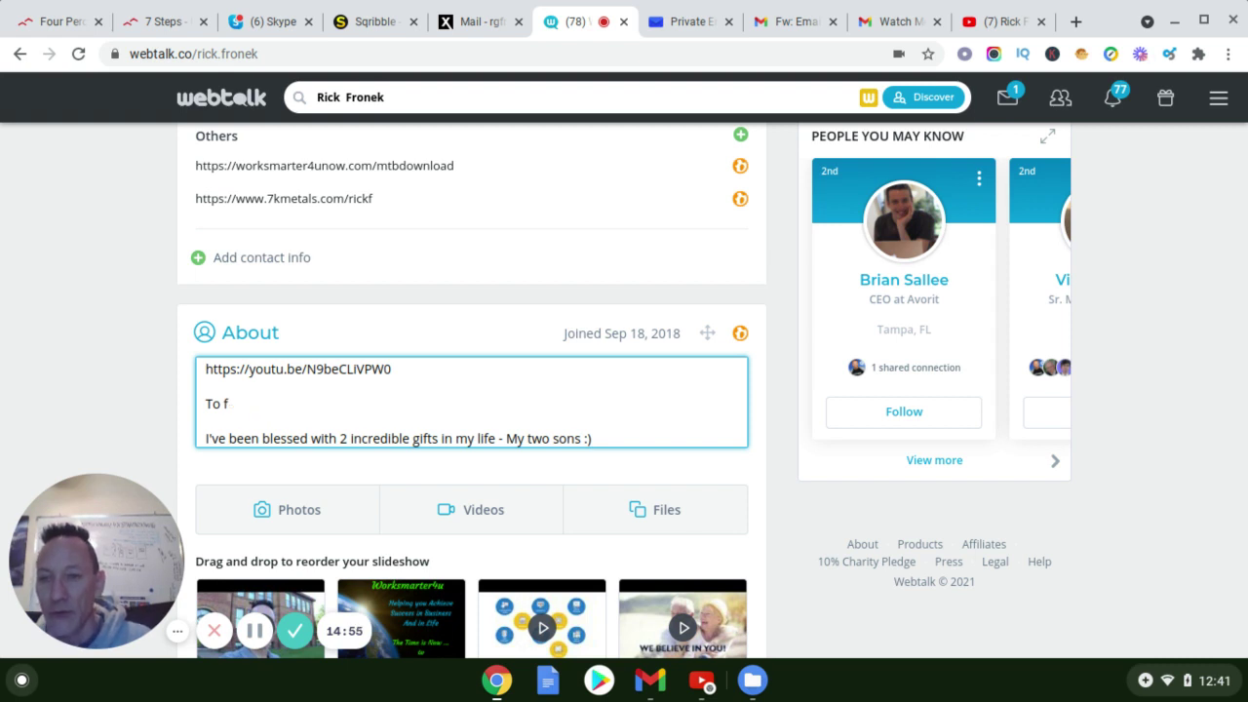
{"action": "type", "text": "s"}
{"action": "key", "text": "BackSpace"}
{"action": "type", "text": "s"}
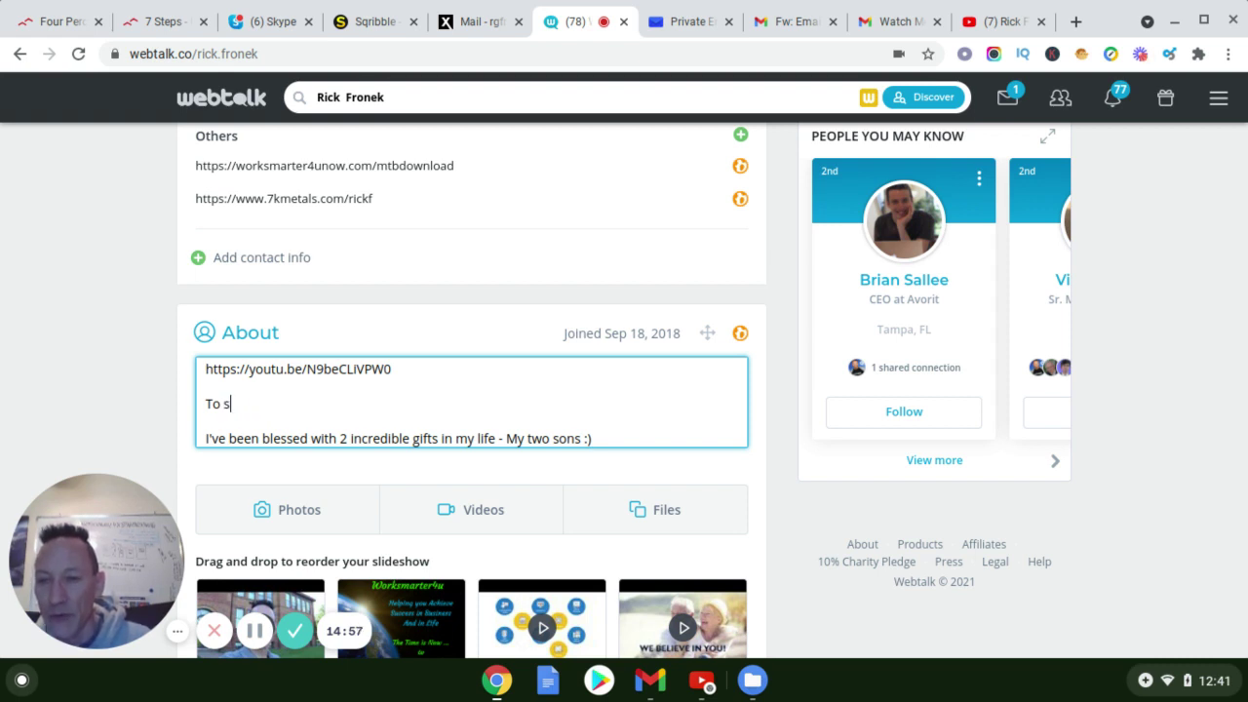
{"action": "type", "text": "ubscribe to "}
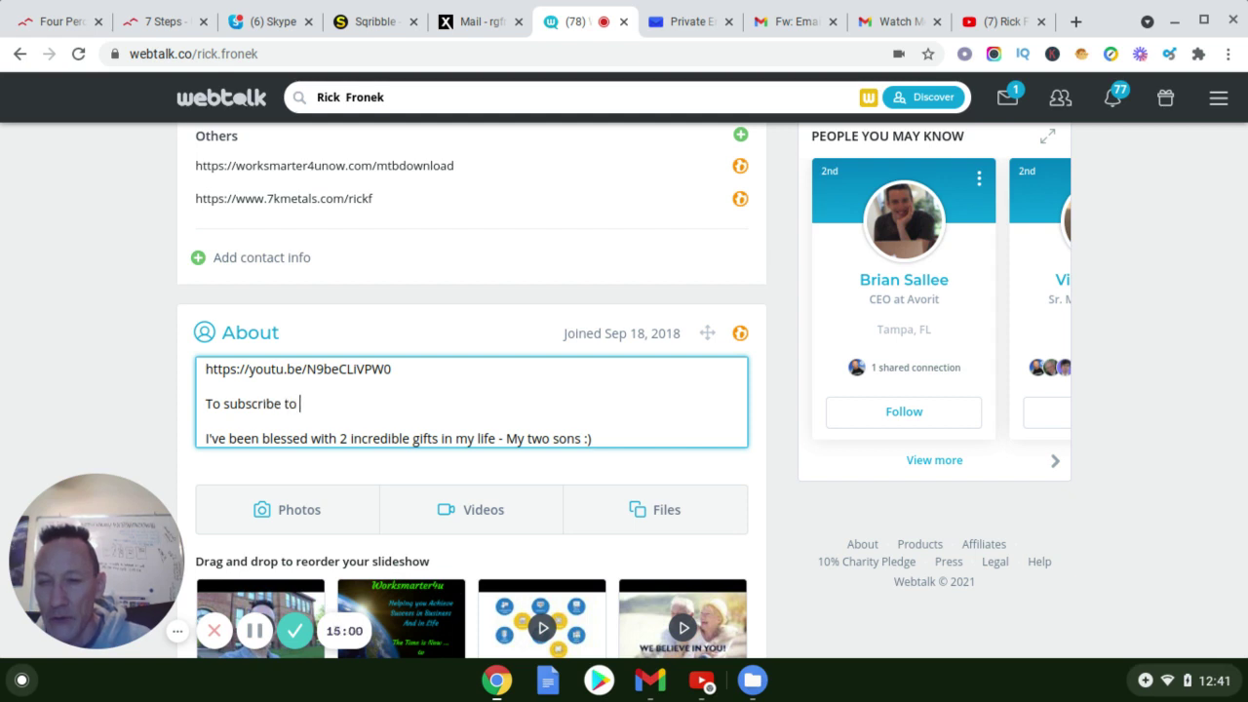
{"action": "type", "text": "my yYout"}
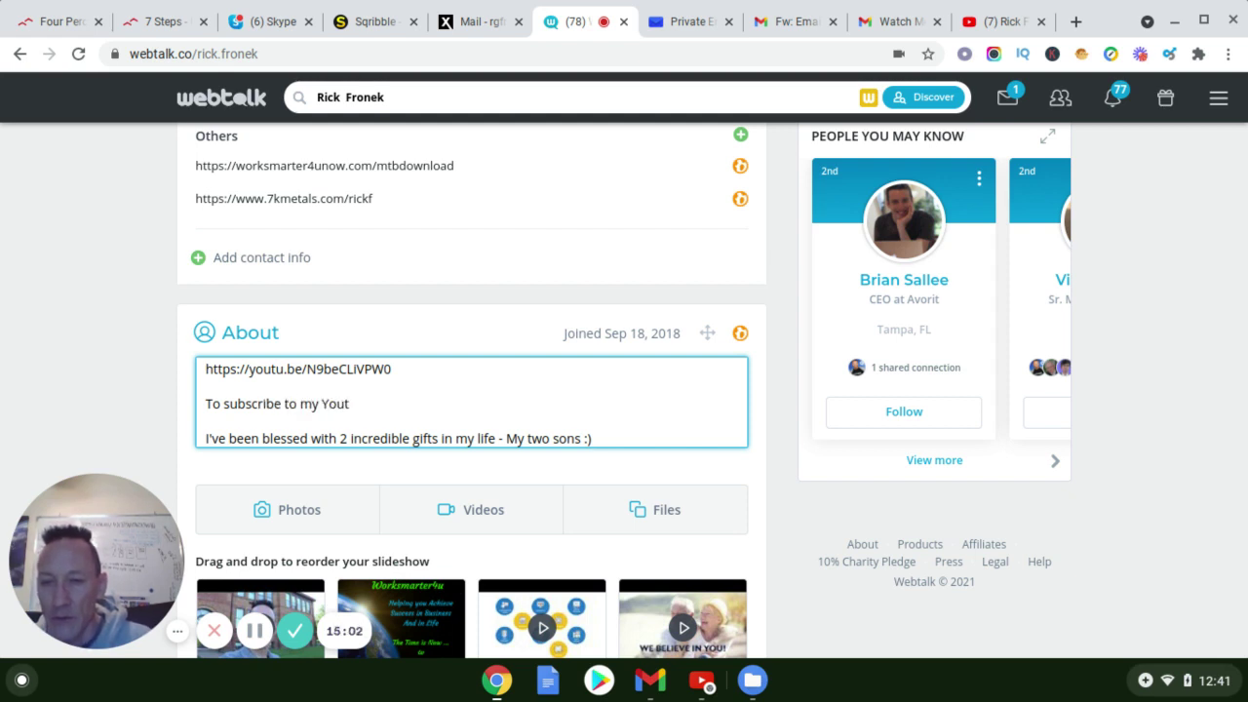
{"action": "key", "text": "BackSpace"}
{"action": "type", "text": "Tube"}
{"action": "key", "text": "BackSpace"}
{"action": "key", "text": "BackSpace"}
{"action": "key", "text": "BackSpace"}
{"action": "type", "text": "U"}
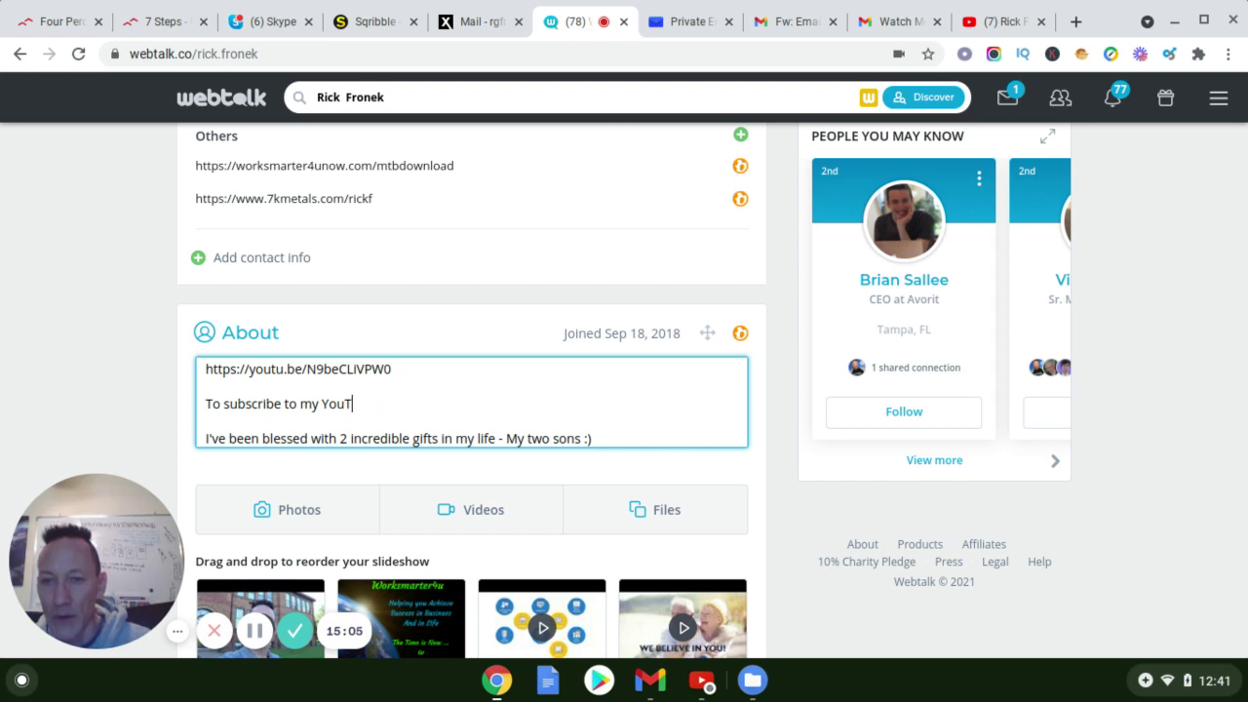
{"action": "type", "text": "ube chann"}
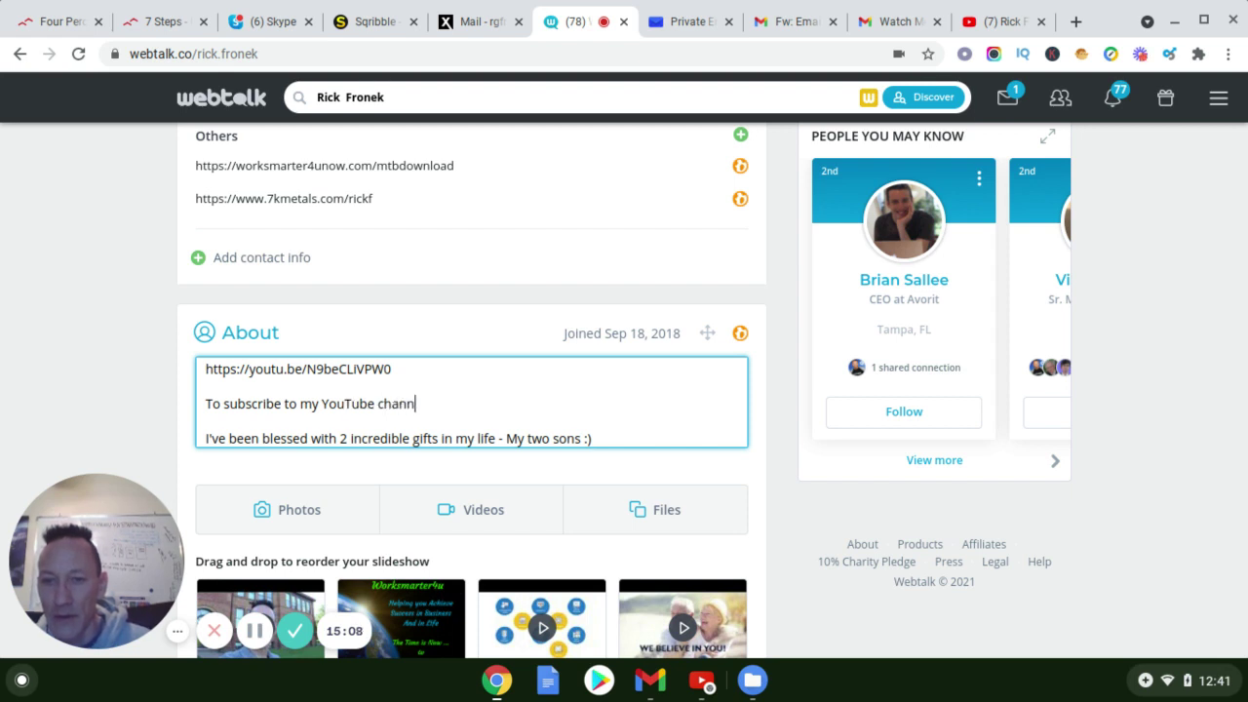
{"action": "type", "text": "el"}
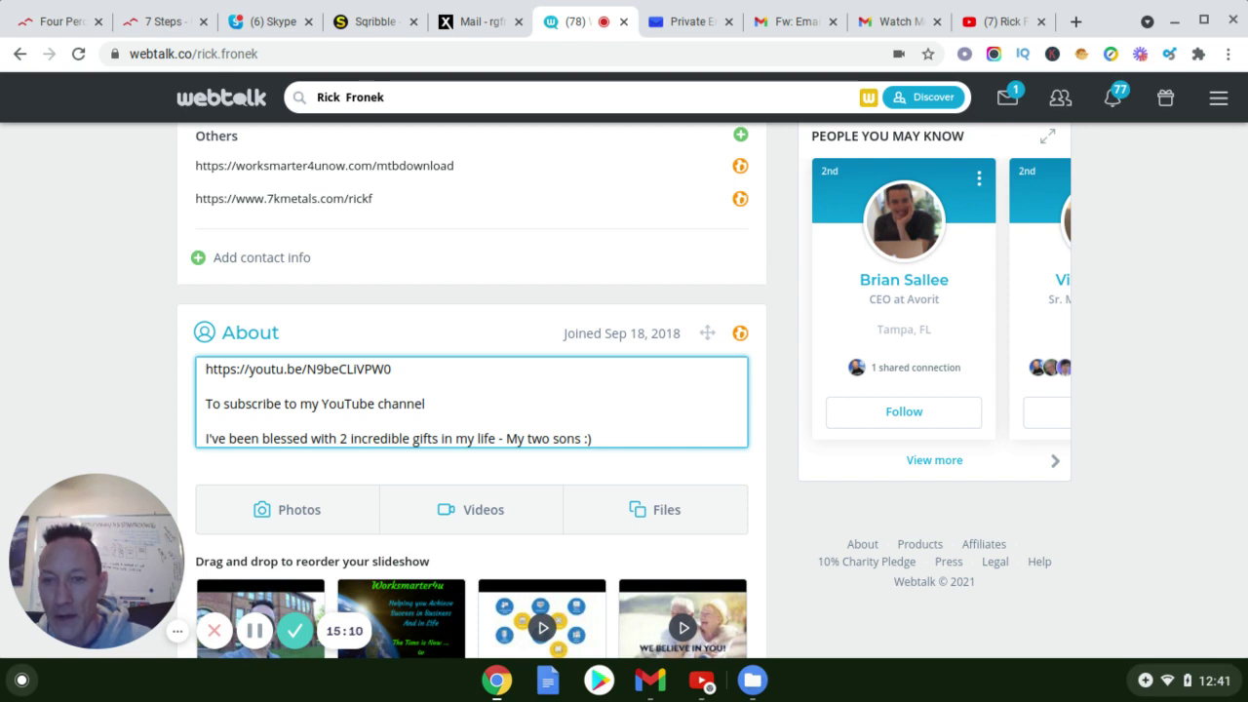
{"action": "type", "text": " visit"}
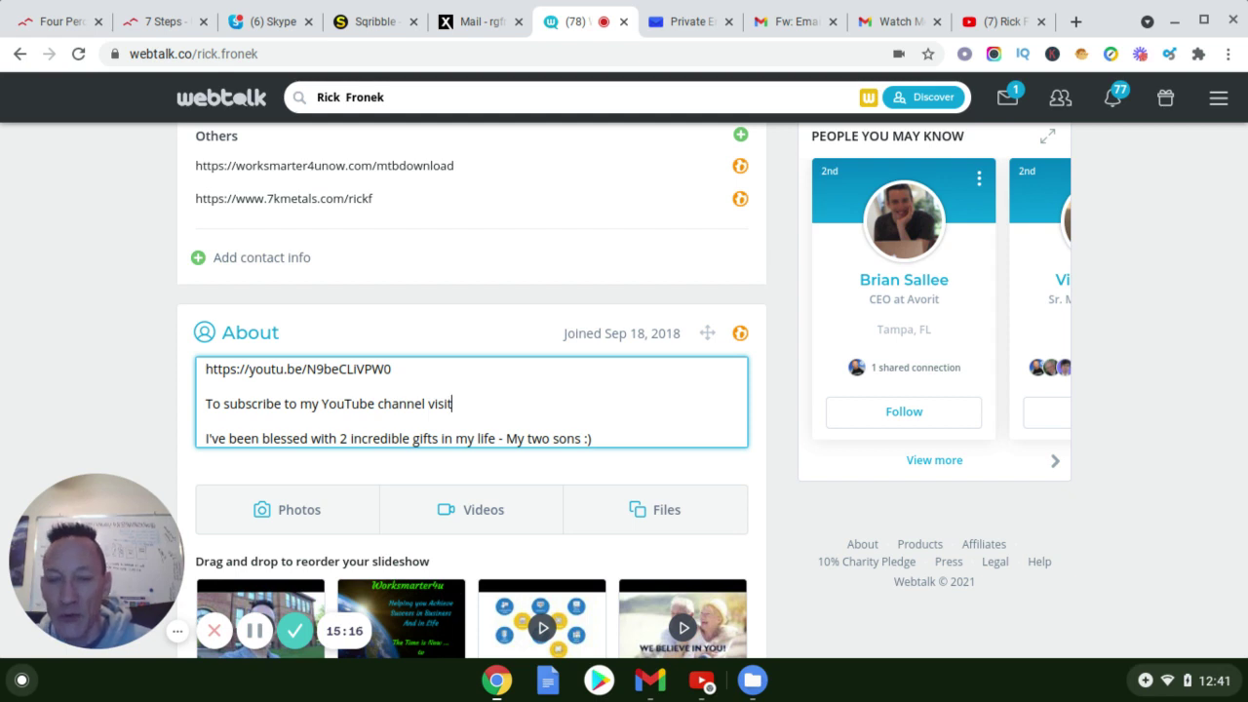
{"action": "key", "text": "BackSpace"}
{"action": "key", "text": "BackSpace"}
{"action": "key", "text": "BackSpace"}
{"action": "key", "text": "BackSpace"}
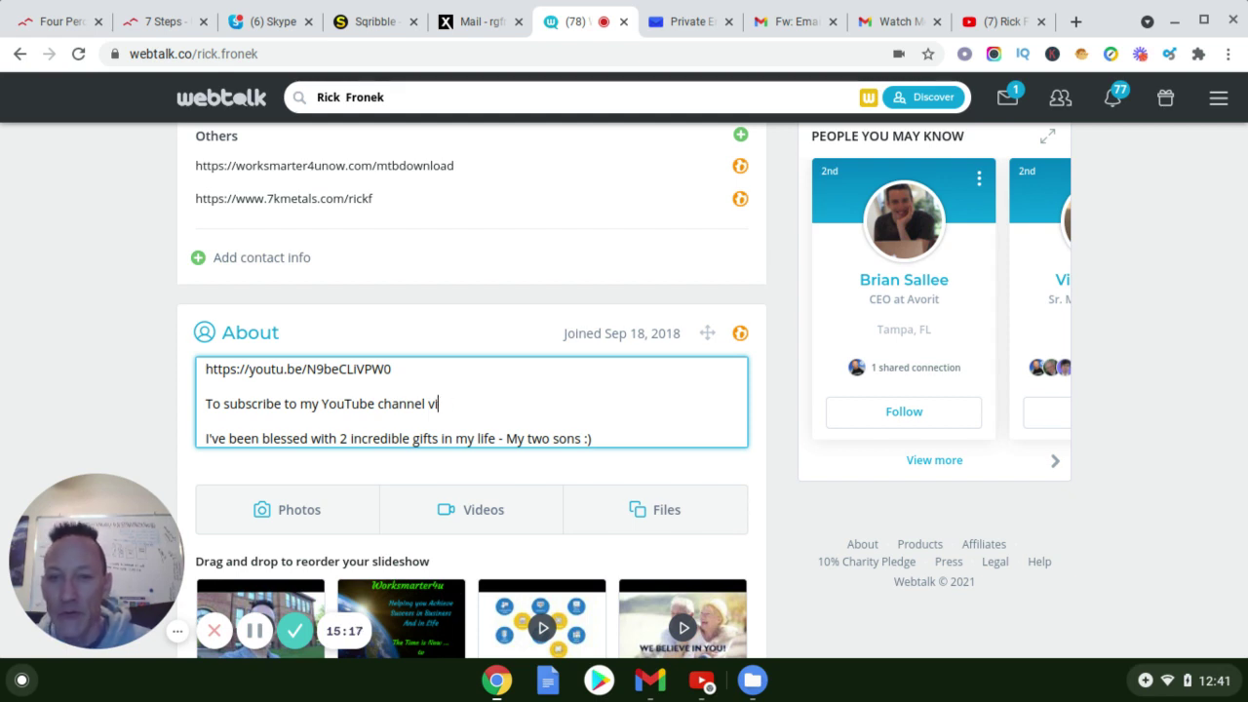
{"action": "type", "text": "an"}
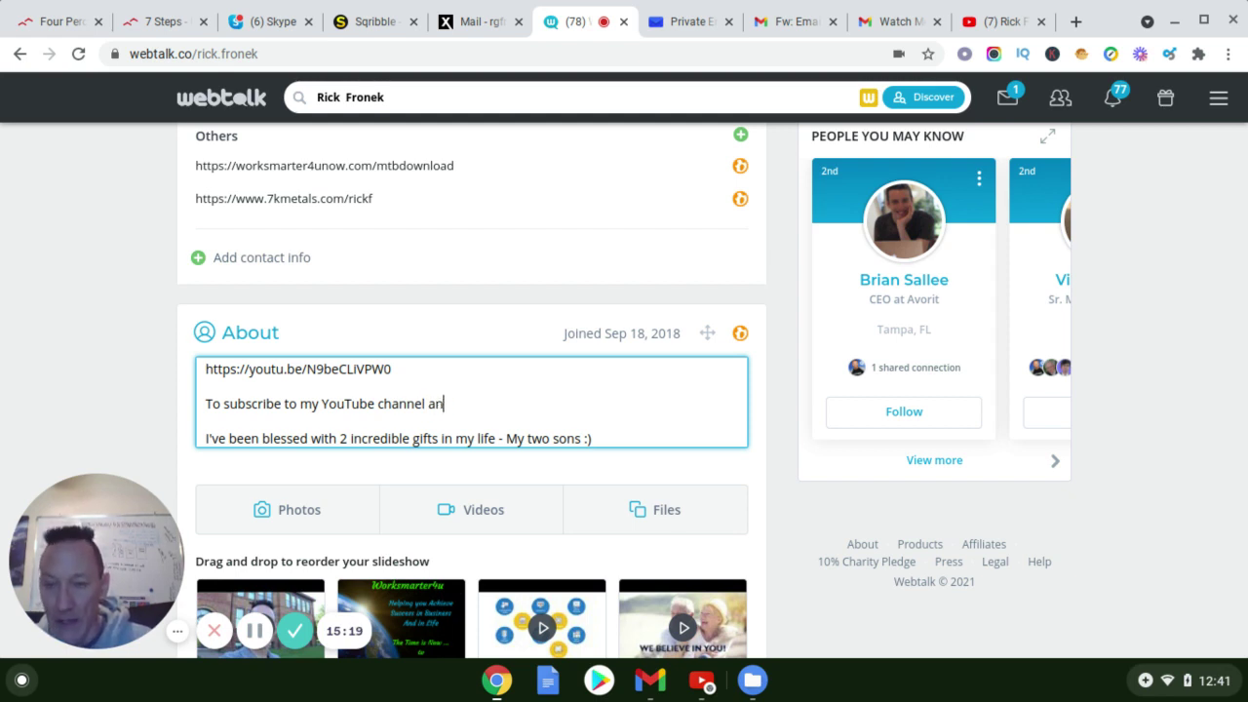
{"action": "type", "text": "d check out my videos"}
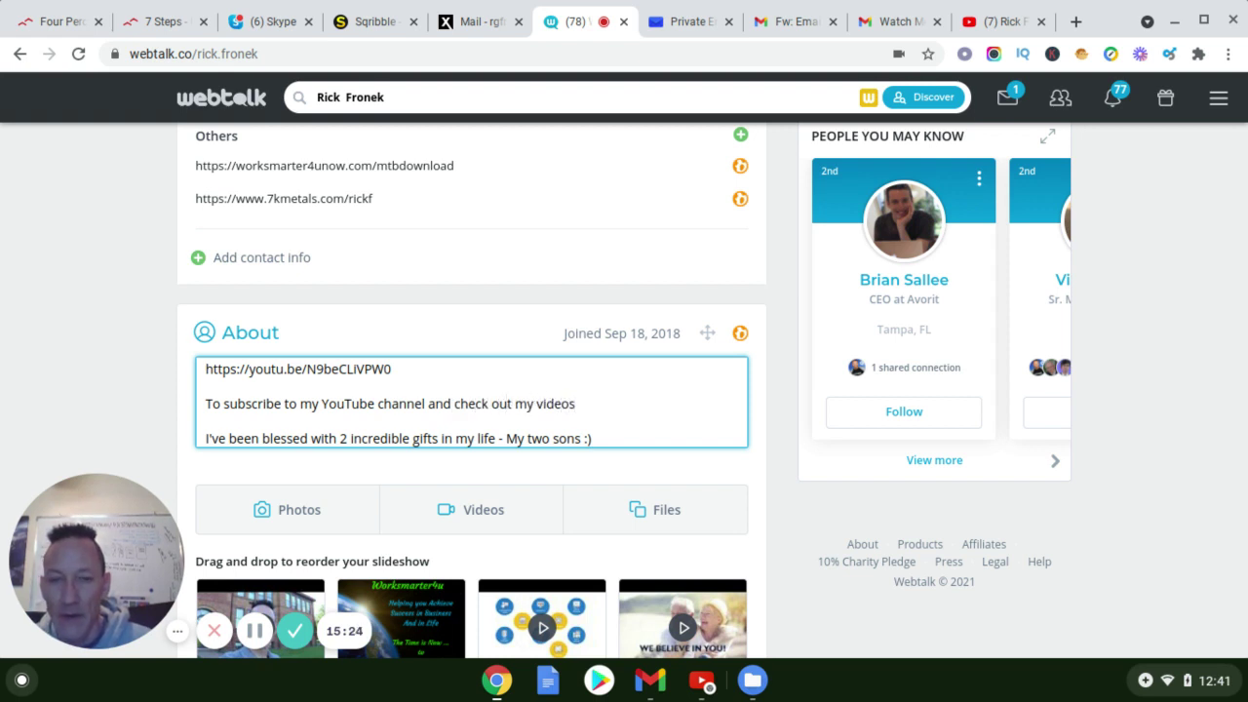
{"action": "type", "text": " visit:"}
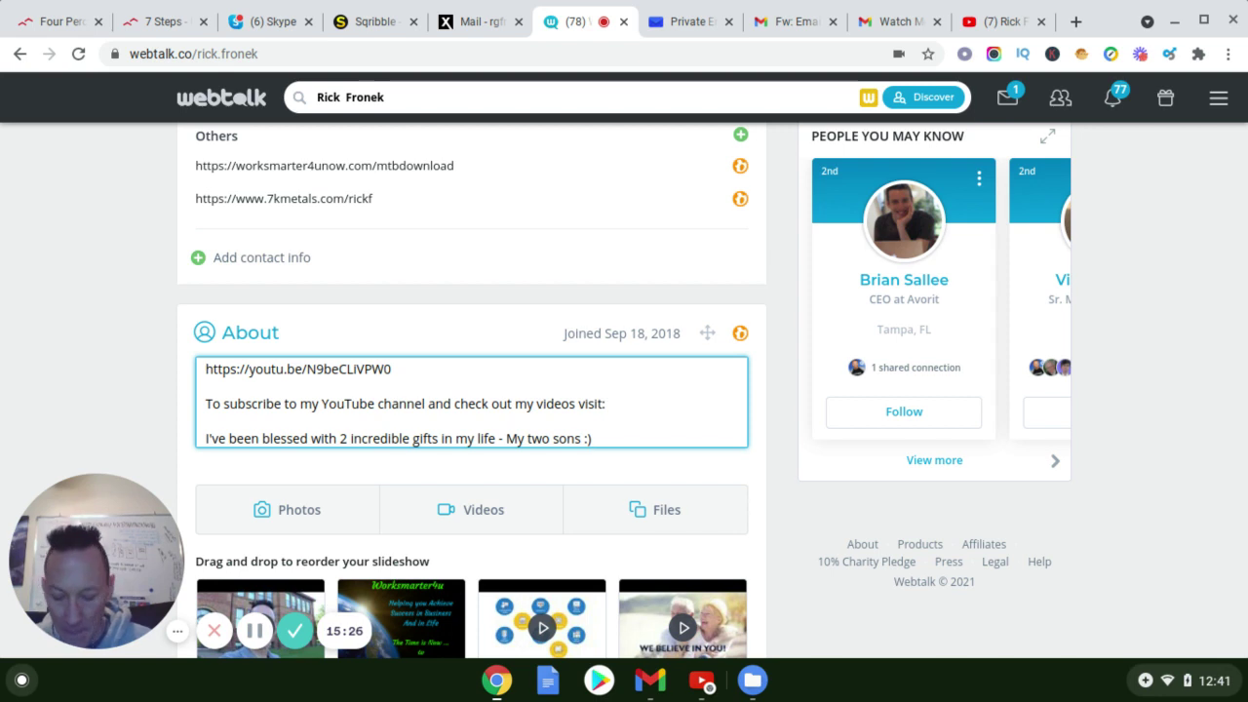
{"action": "key", "text": "Return"}
{"action": "type", "text": "https://www.youtube.com/channel/UC9SPI98BwR1SpysO3VTEl8w"}
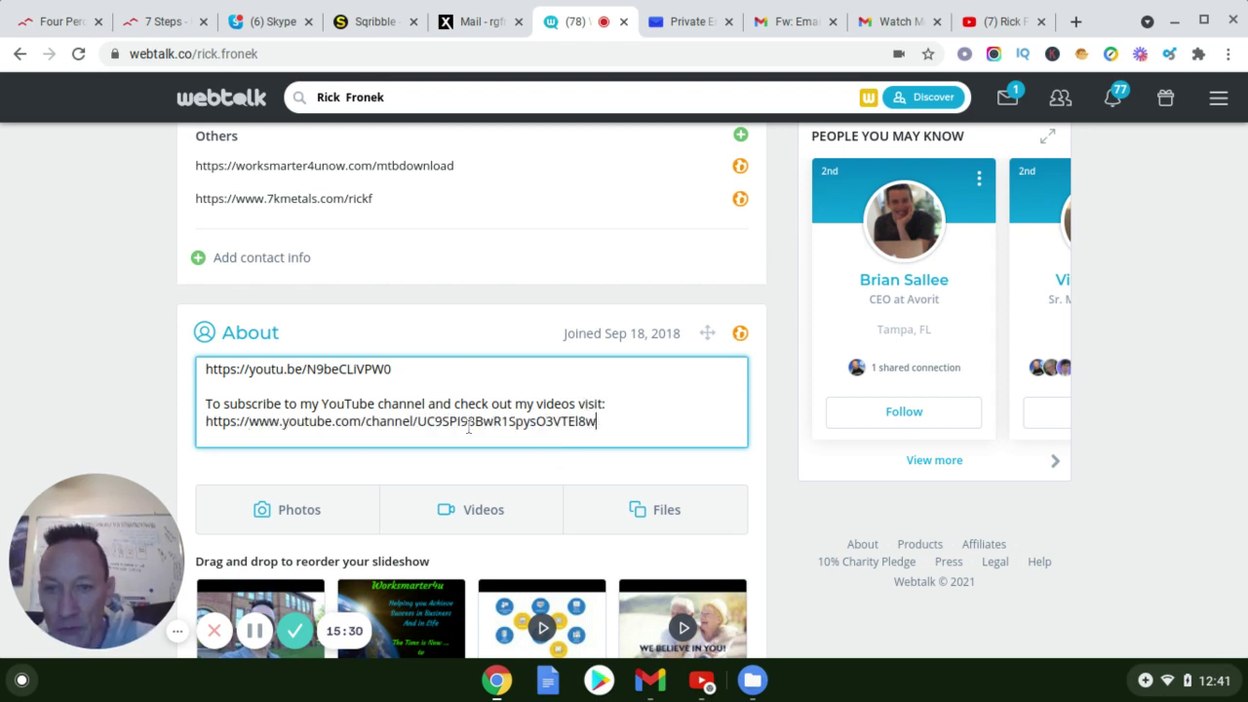
{"action": "scroll", "coordinate": [303, 429], "scroll_direction": "down", "scroll_amount": 3}
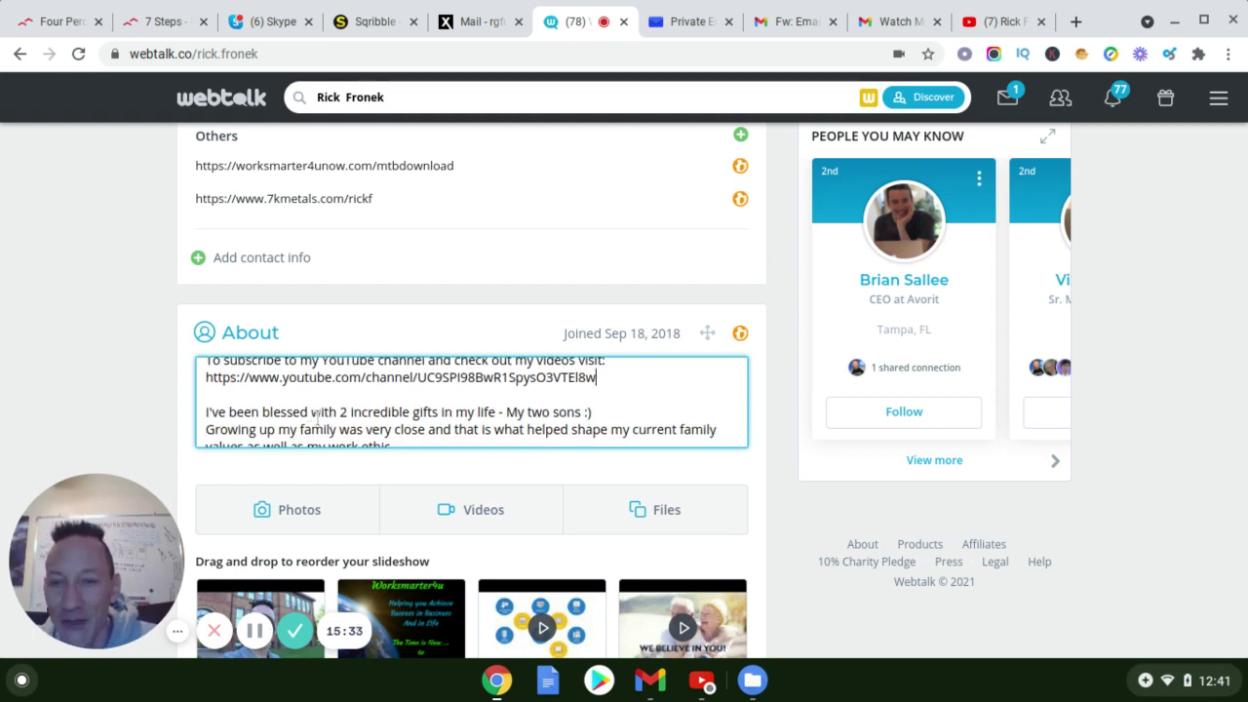
{"action": "scroll", "coordinate": [341, 429], "scroll_direction": "down", "scroll_amount": 1}
{"action": "scroll", "coordinate": [354, 436], "scroll_direction": "up", "scroll_amount": 2}
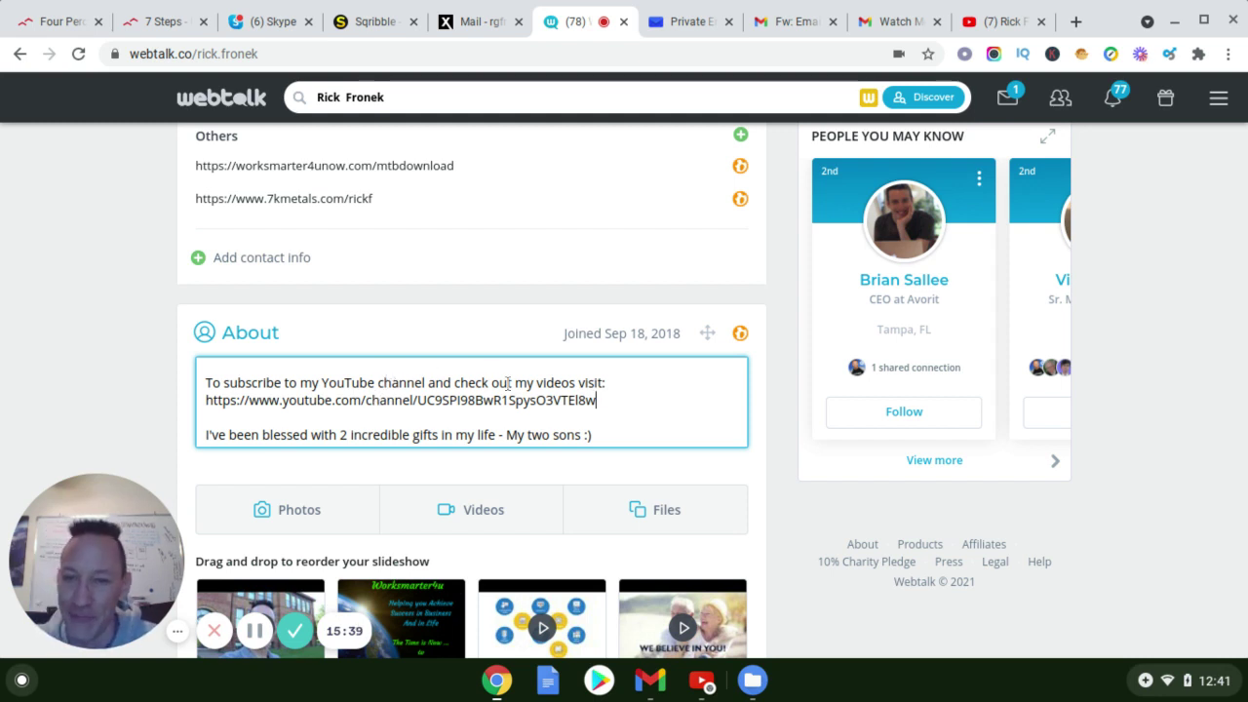
{"action": "scroll", "coordinate": [517, 390], "scroll_direction": "down", "scroll_amount": 3}
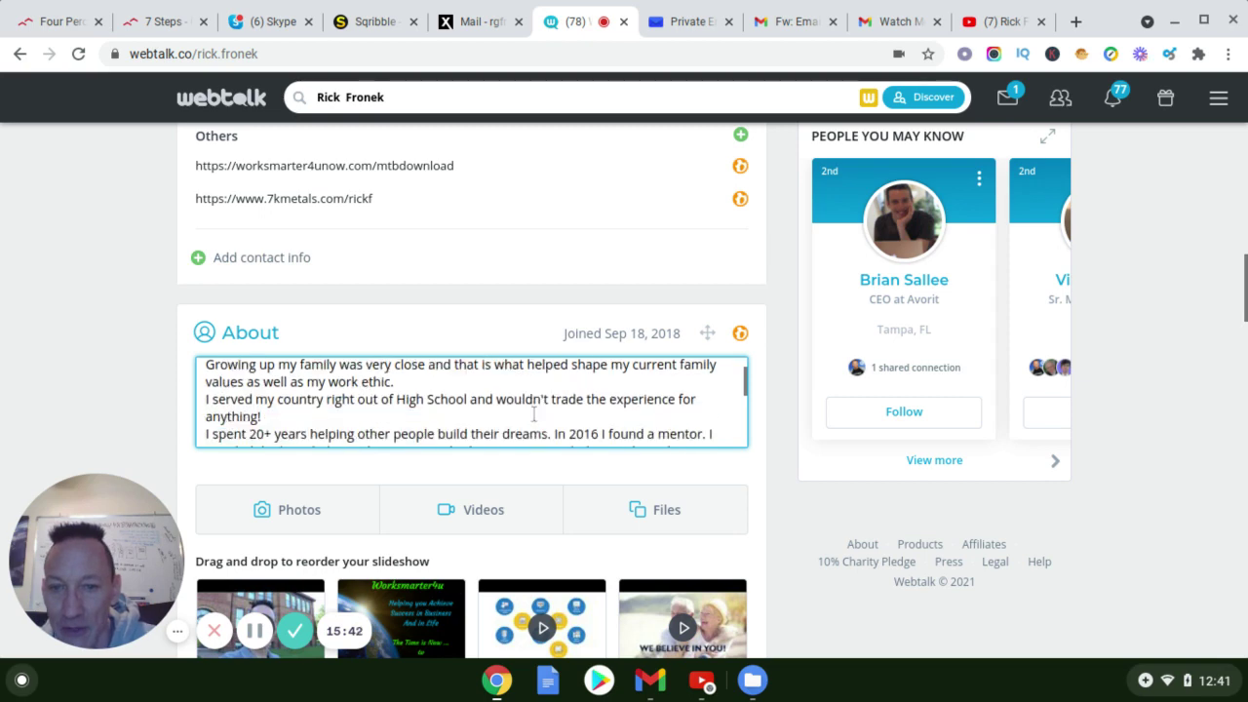
{"action": "scroll", "coordinate": [534, 414], "scroll_direction": "down", "scroll_amount": 6}
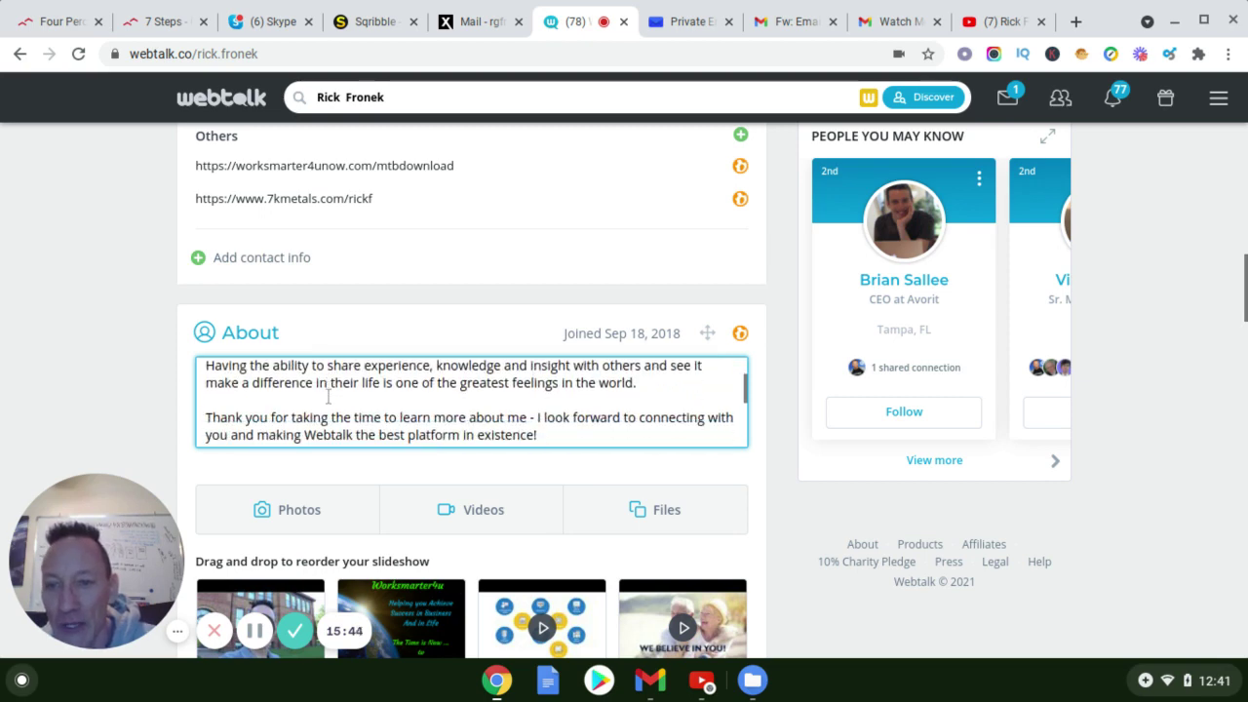
{"action": "scroll", "coordinate": [329, 397], "scroll_direction": "down", "scroll_amount": 5}
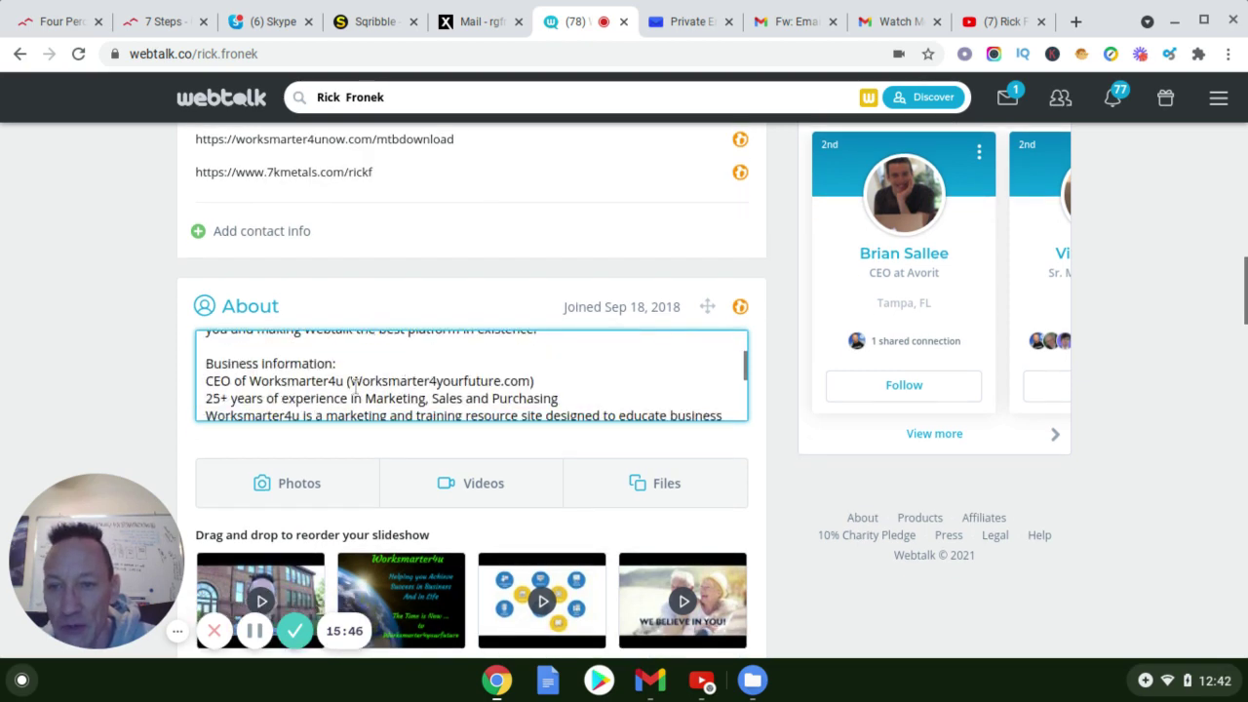
{"action": "scroll", "coordinate": [356, 390], "scroll_direction": "down", "scroll_amount": 4}
{"action": "scroll", "coordinate": [334, 390], "scroll_direction": "up", "scroll_amount": 4}
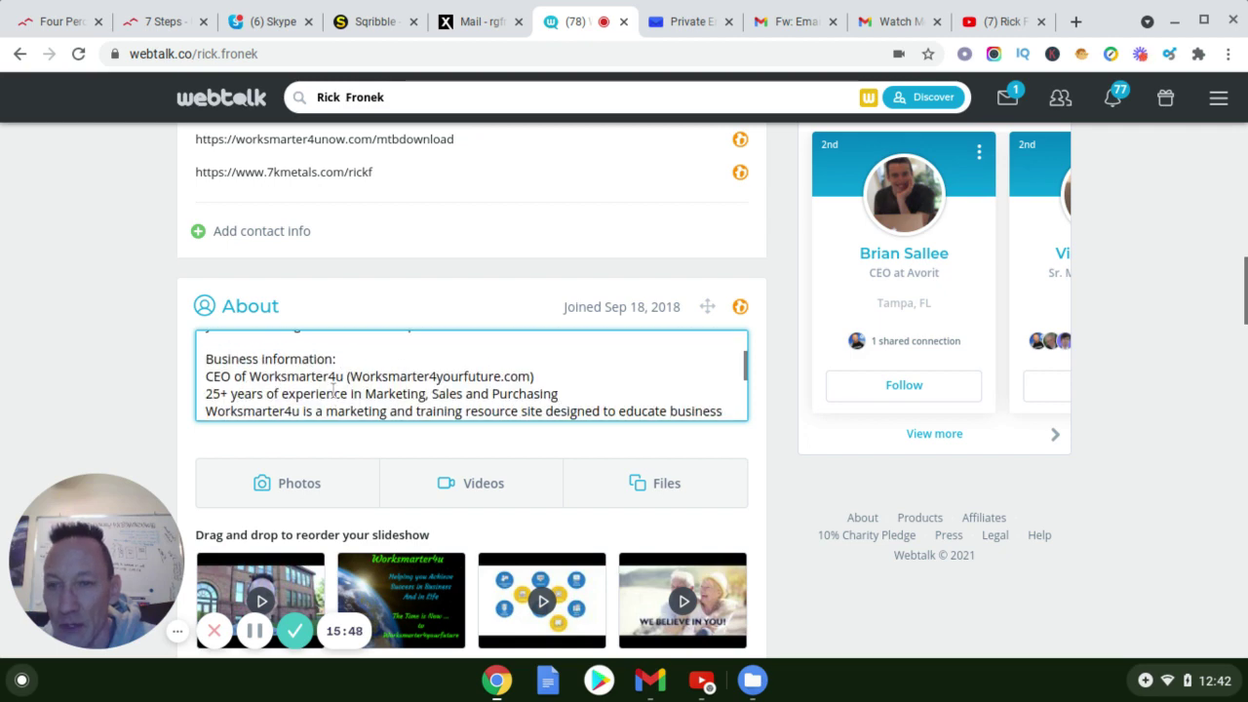
{"action": "scroll", "coordinate": [333, 390], "scroll_direction": "up", "scroll_amount": 3}
{"action": "scroll", "coordinate": [334, 383], "scroll_direction": "down", "scroll_amount": 2}
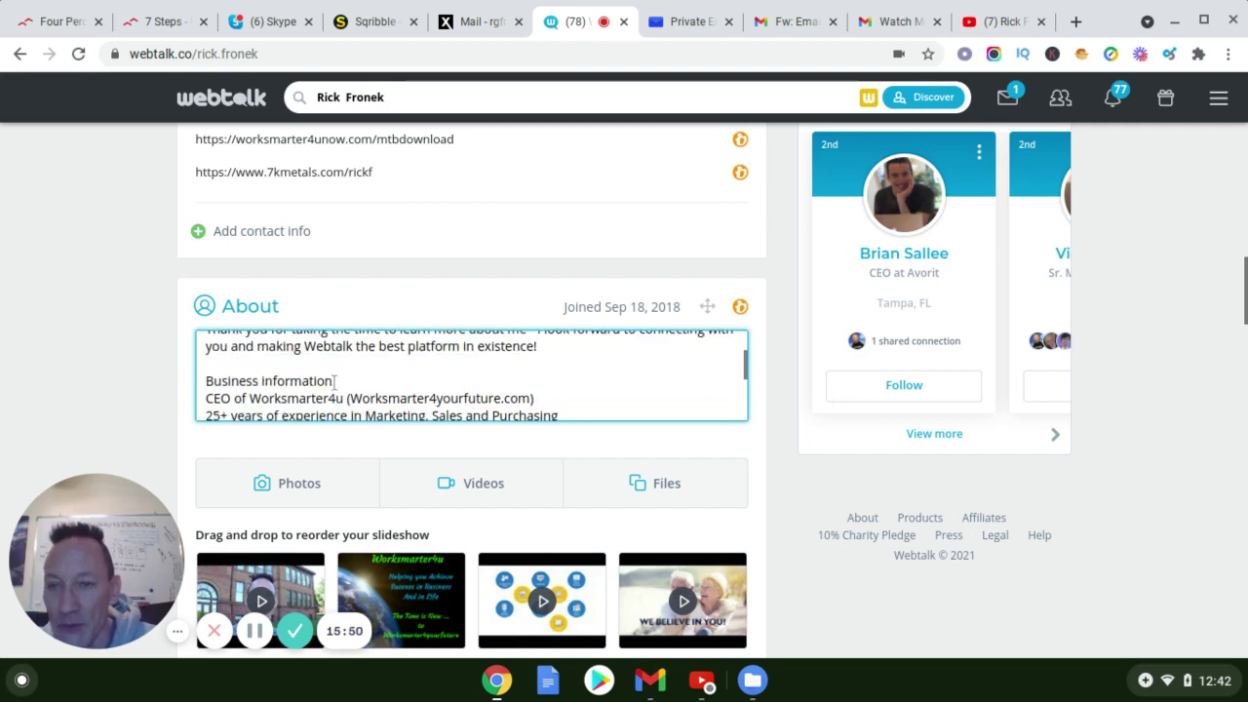
{"action": "scroll", "coordinate": [334, 384], "scroll_direction": "down", "scroll_amount": 8}
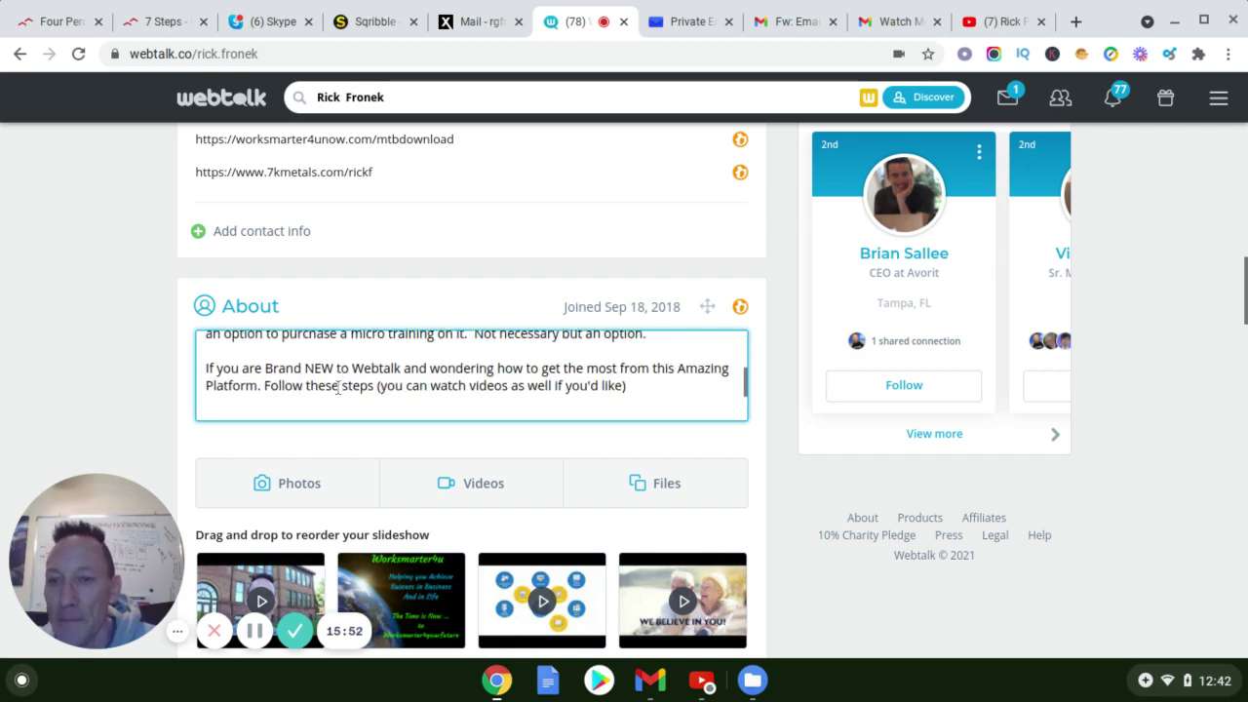
{"action": "scroll", "coordinate": [339, 387], "scroll_direction": "down", "scroll_amount": 3}
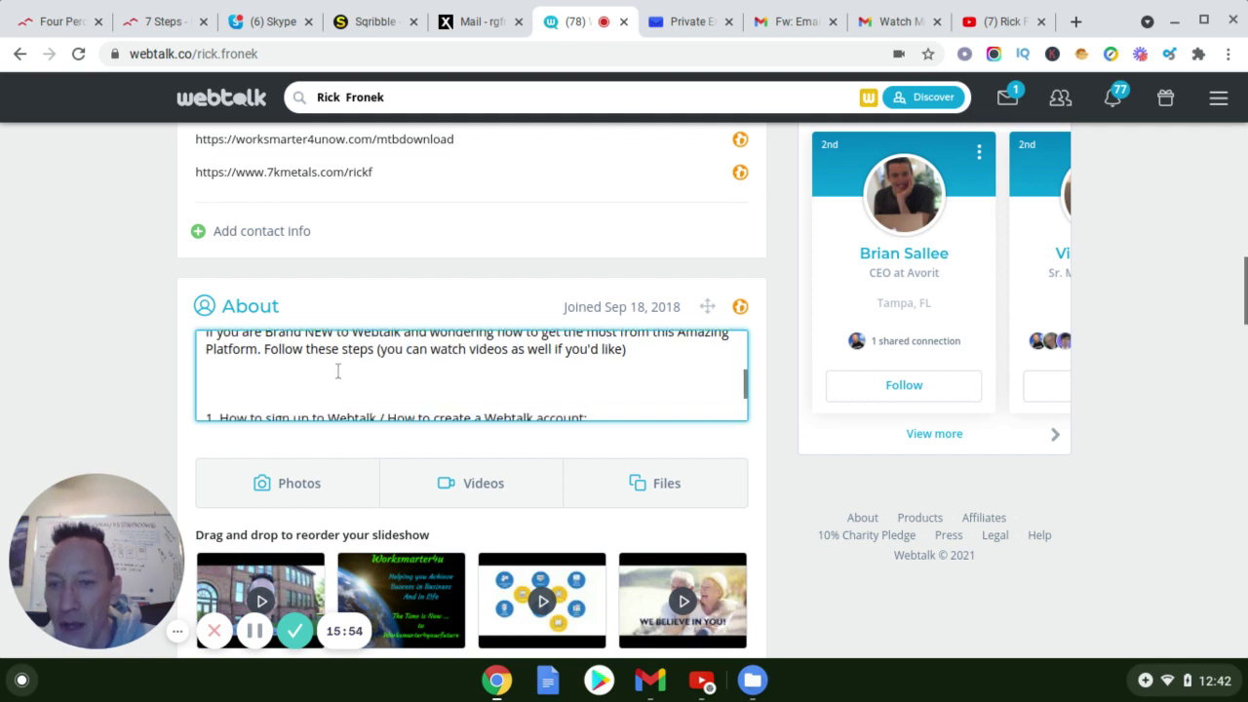
{"action": "scroll", "coordinate": [338, 371], "scroll_direction": "down", "scroll_amount": 3}
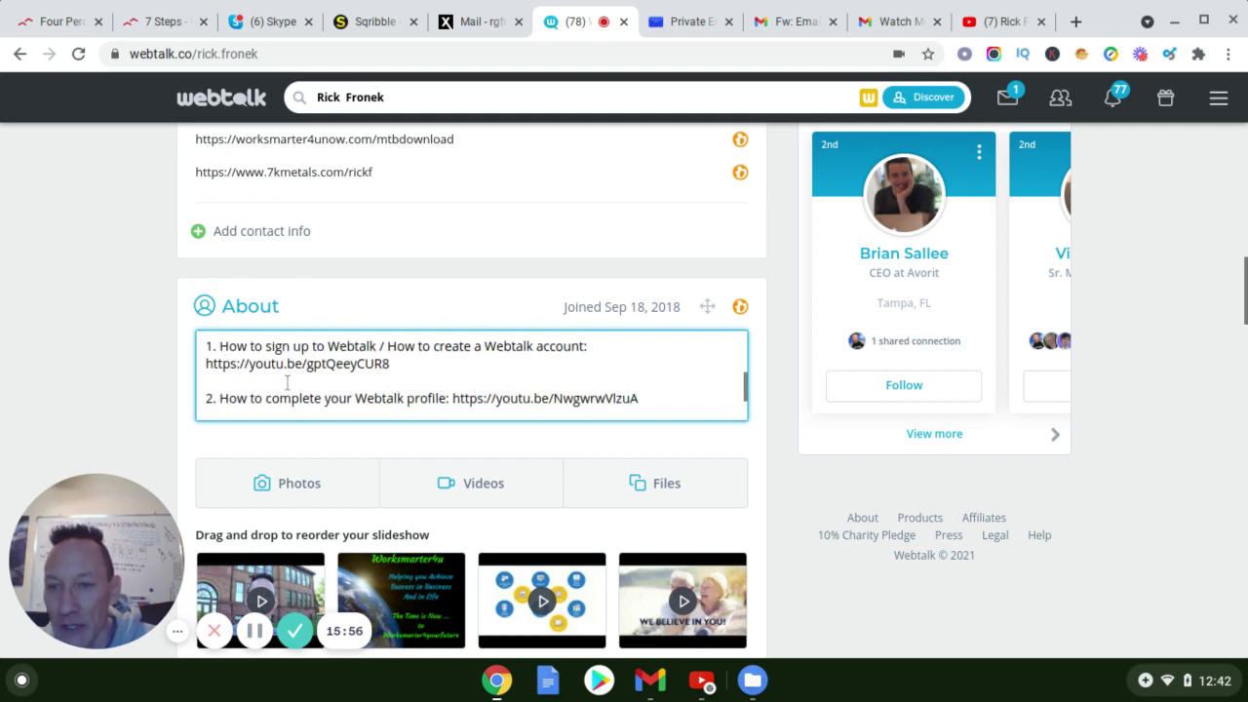
{"action": "scroll", "coordinate": [287, 382], "scroll_direction": "down", "scroll_amount": 6}
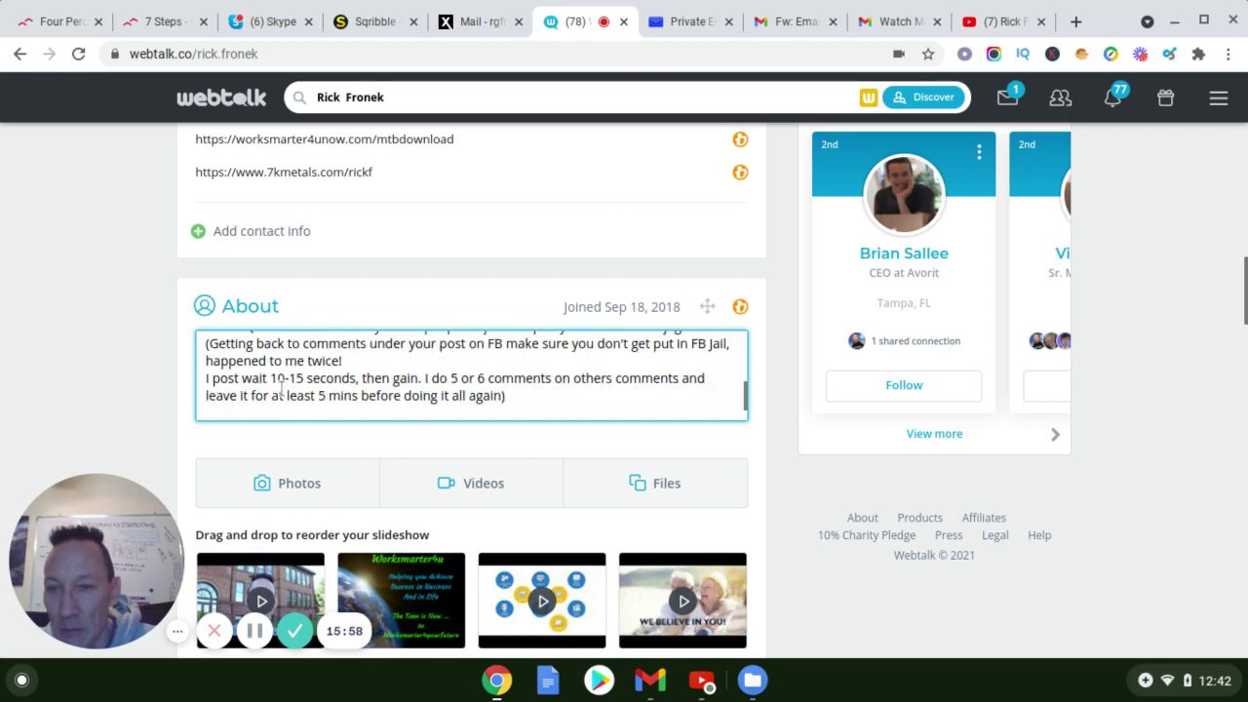
{"action": "scroll", "coordinate": [280, 388], "scroll_direction": "down", "scroll_amount": 8}
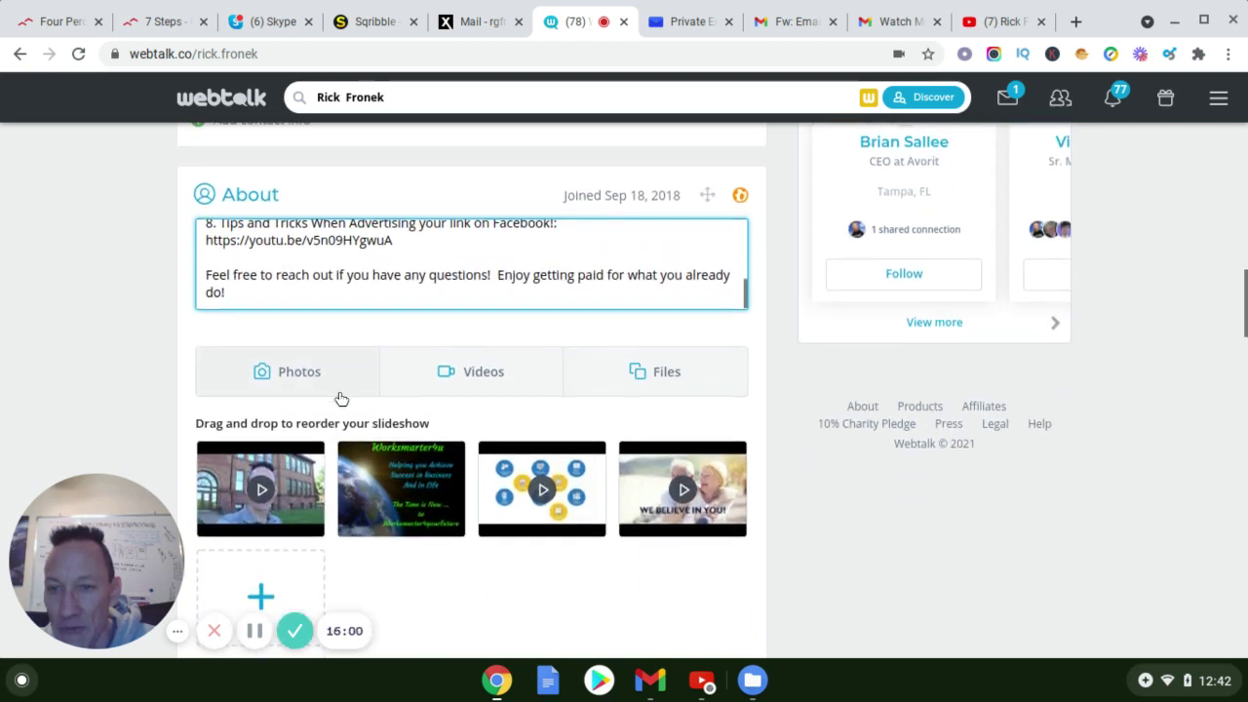
{"action": "scroll", "coordinate": [481, 383], "scroll_direction": "down", "scroll_amount": 1}
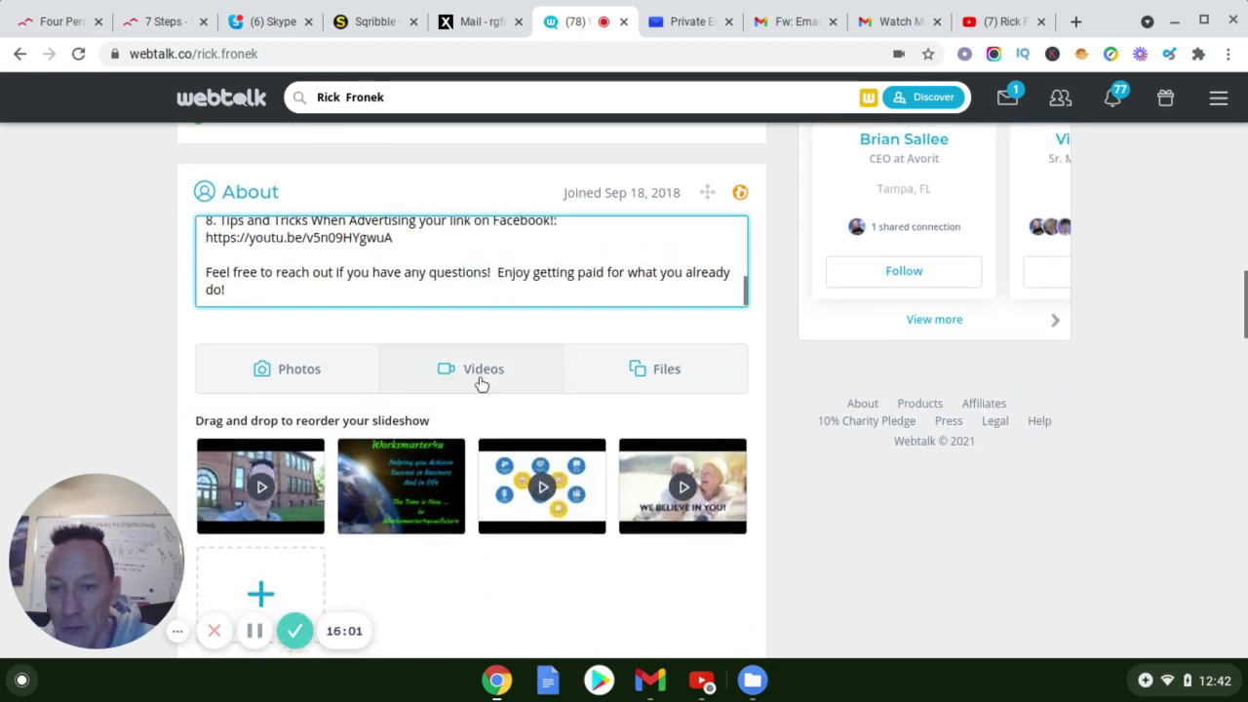
{"action": "scroll", "coordinate": [481, 383], "scroll_direction": "down", "scroll_amount": 3}
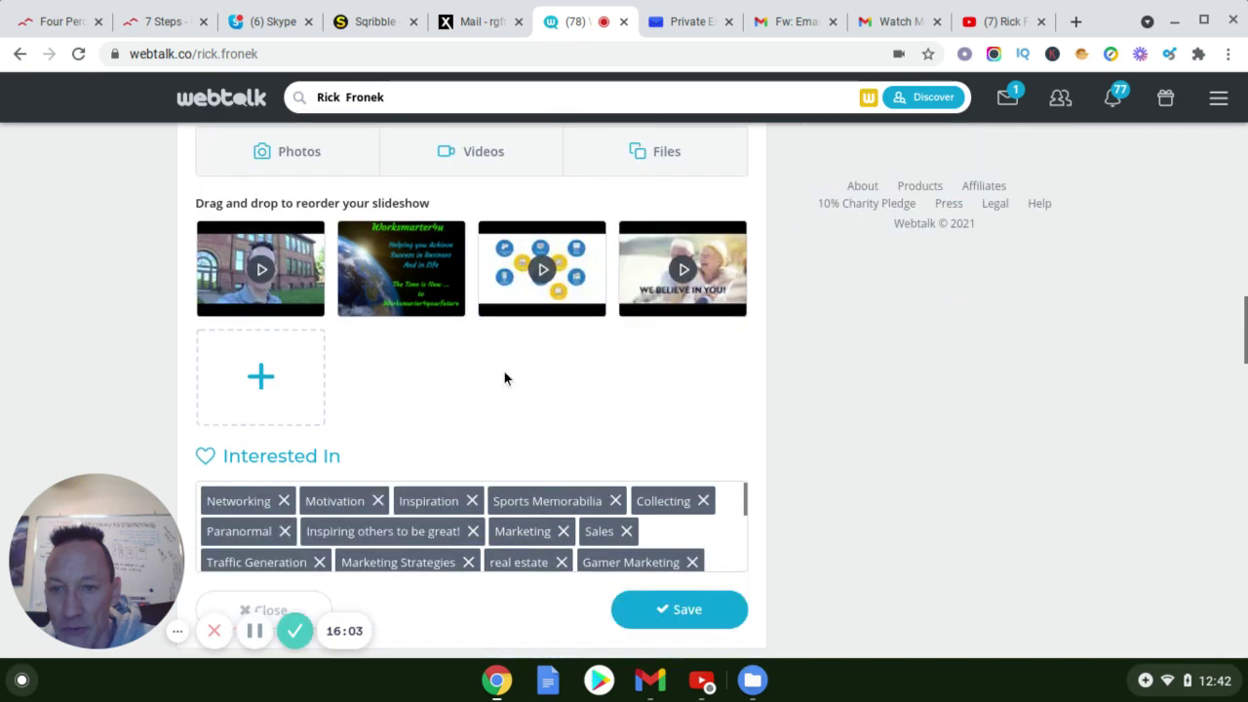
{"action": "scroll", "coordinate": [503, 375], "scroll_direction": "down", "scroll_amount": 2}
{"action": "scroll", "coordinate": [524, 304], "scroll_direction": "up", "scroll_amount": 1}
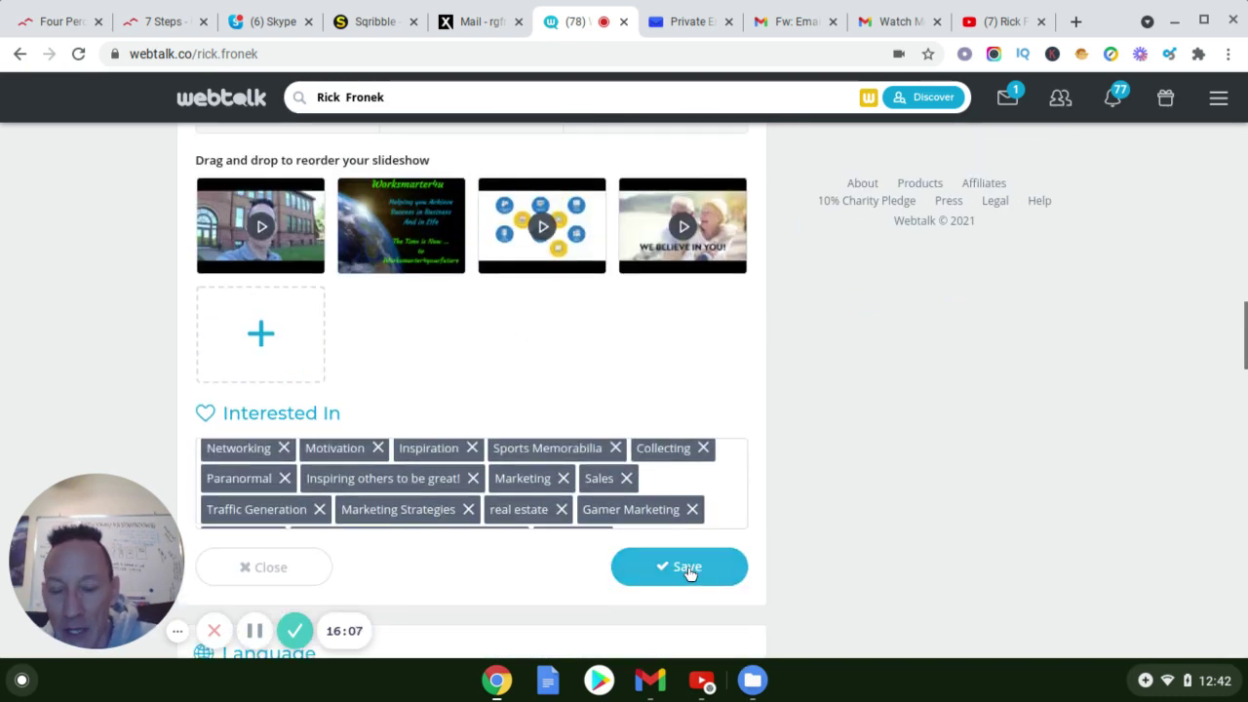
Scroll past the slideshow and Interested In tags and save the About section edits
{"action": "scroll", "coordinate": [740, 418], "scroll_direction": "up", "scroll_amount": 3}
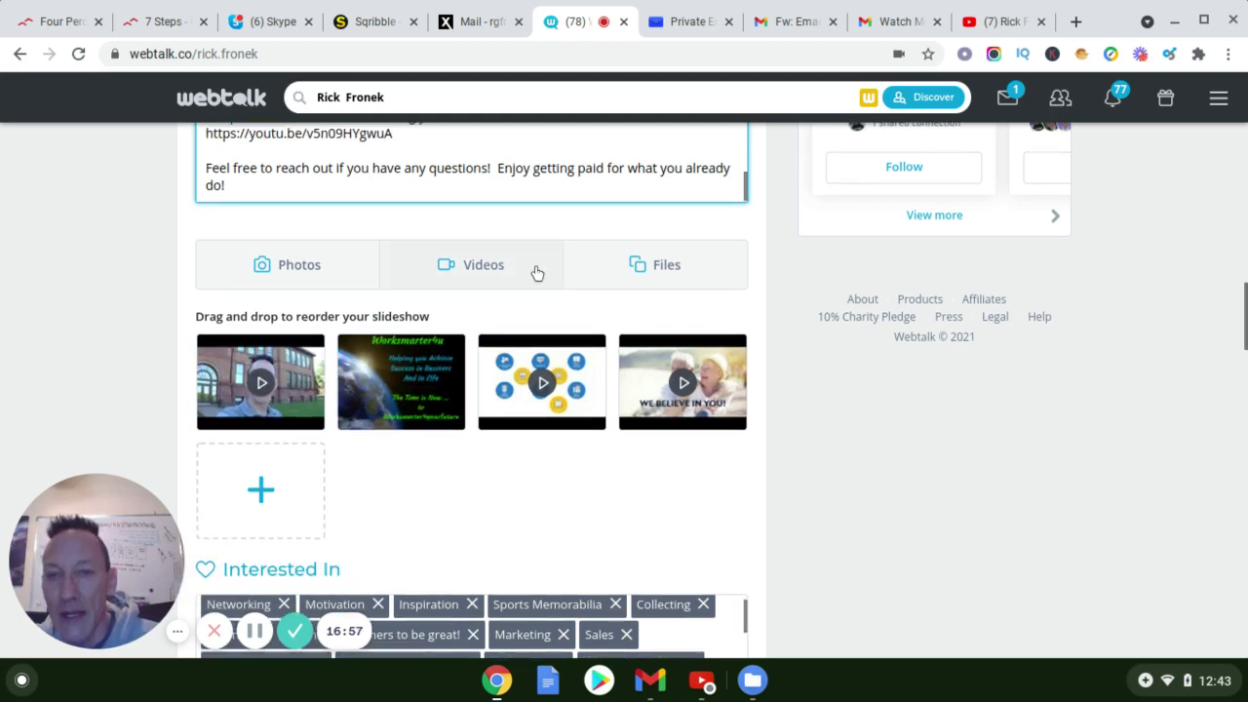
{"action": "scroll", "coordinate": [538, 270], "scroll_direction": "up", "scroll_amount": 3}
{"action": "scroll", "coordinate": [525, 281], "scroll_direction": "down", "scroll_amount": 1}
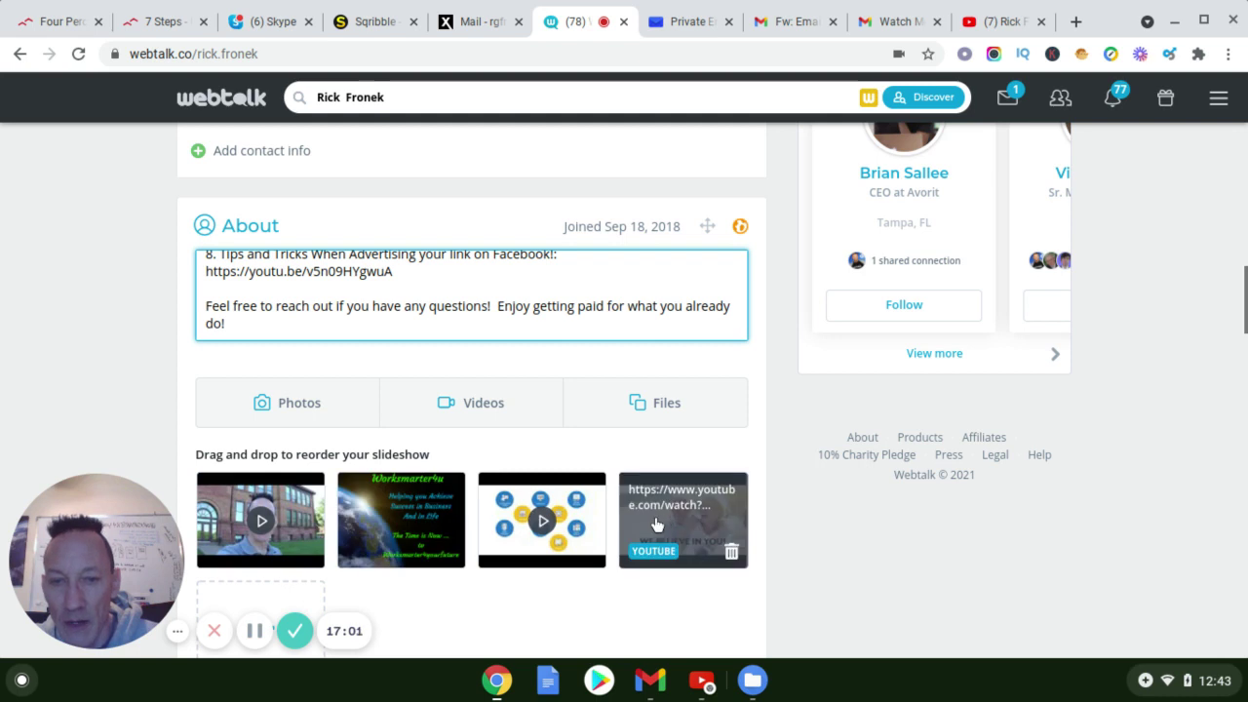
{"action": "scroll", "coordinate": [532, 518], "scroll_direction": "down", "scroll_amount": 1}
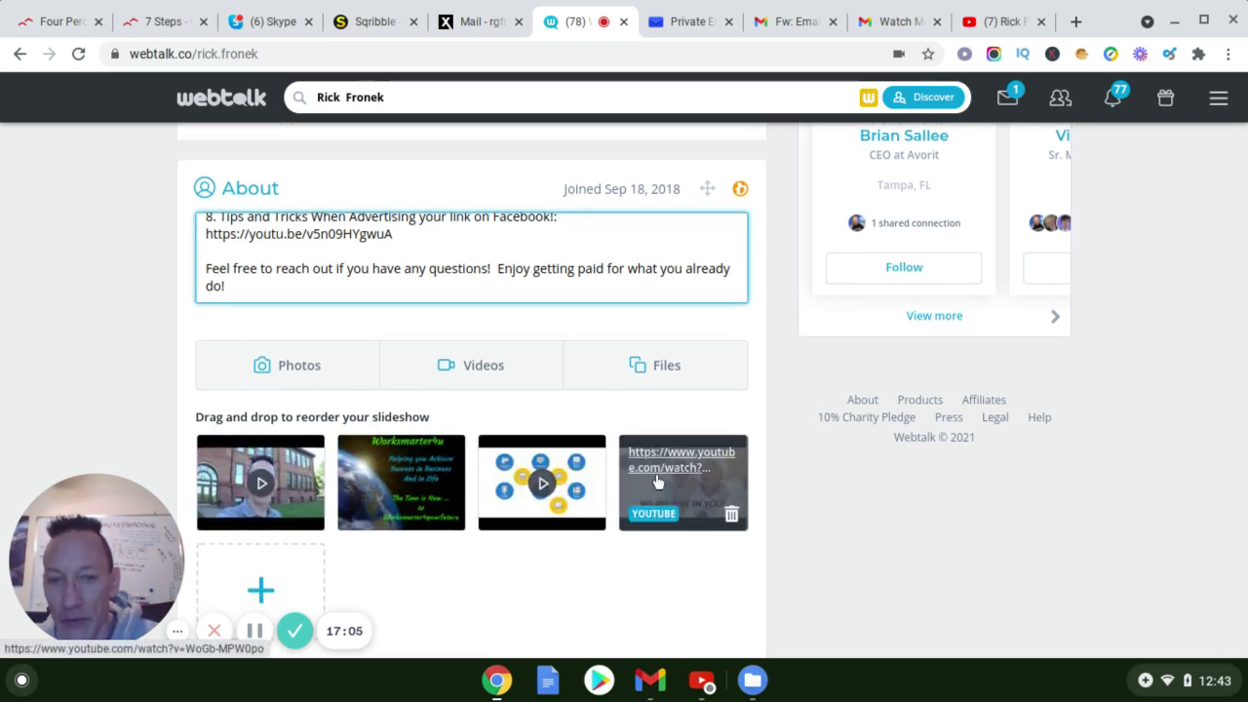
{"action": "scroll", "coordinate": [657, 477], "scroll_direction": "down", "scroll_amount": 1}
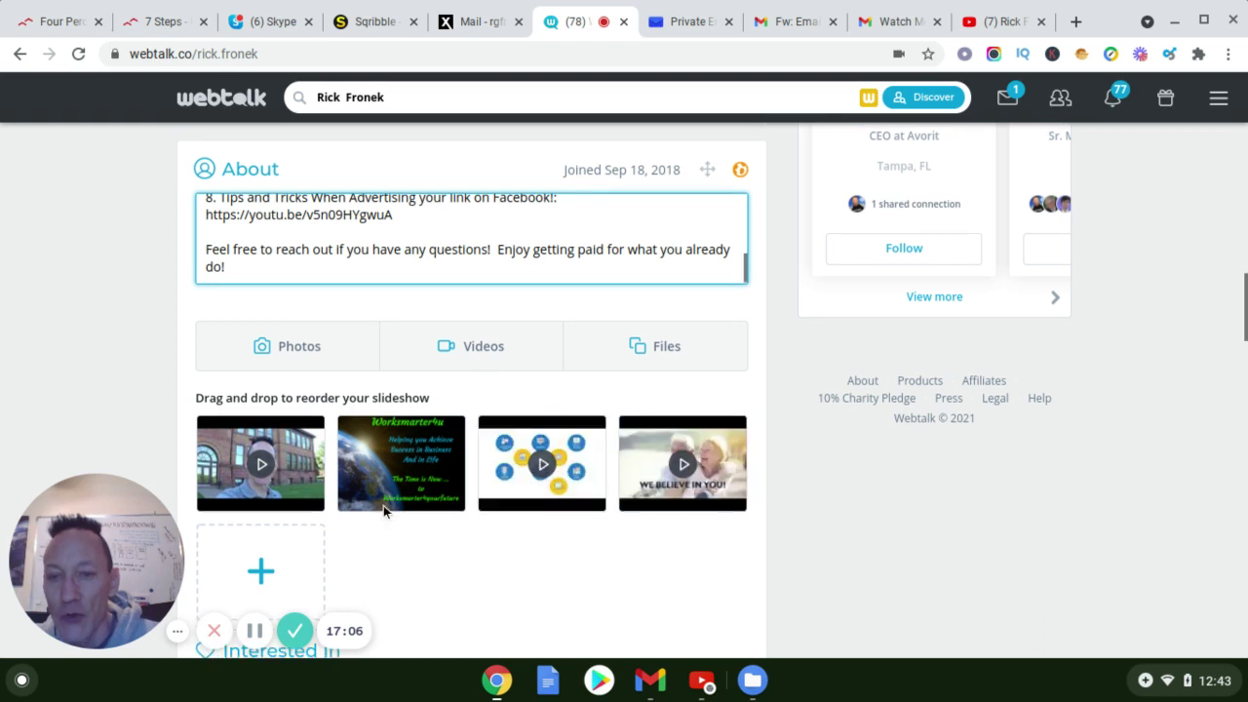
{"action": "scroll", "coordinate": [652, 541], "scroll_direction": "down", "scroll_amount": 1}
{"action": "scroll", "coordinate": [548, 511], "scroll_direction": "down", "scroll_amount": 2}
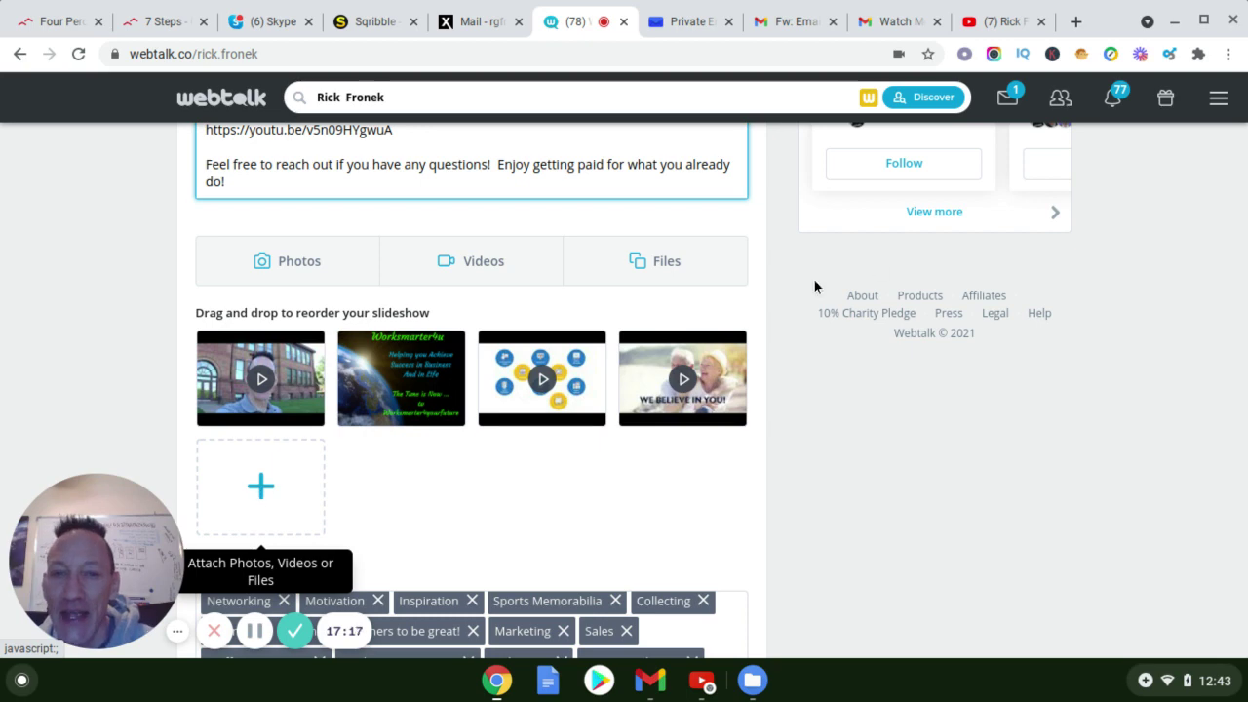
{"action": "scroll", "coordinate": [598, 376], "scroll_direction": "down", "scroll_amount": 2}
{"action": "scroll", "coordinate": [444, 430], "scroll_direction": "down", "scroll_amount": 3}
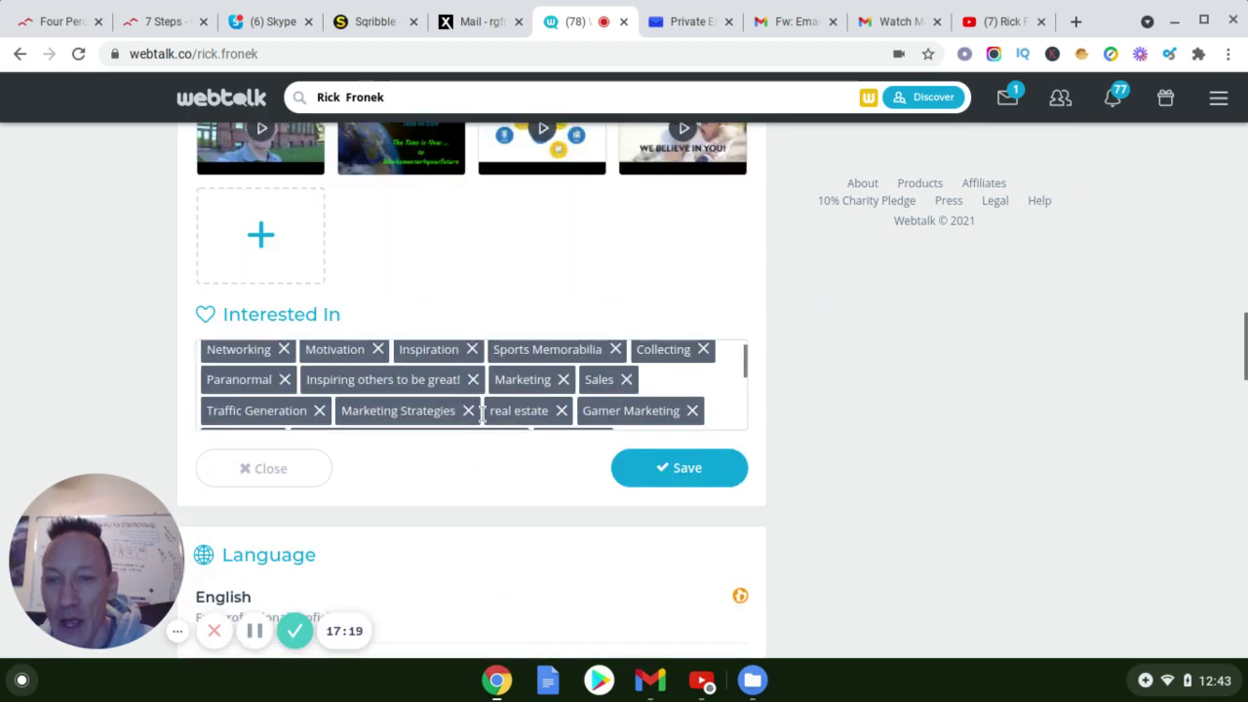
{"action": "left_click", "coordinate": [671, 484]}
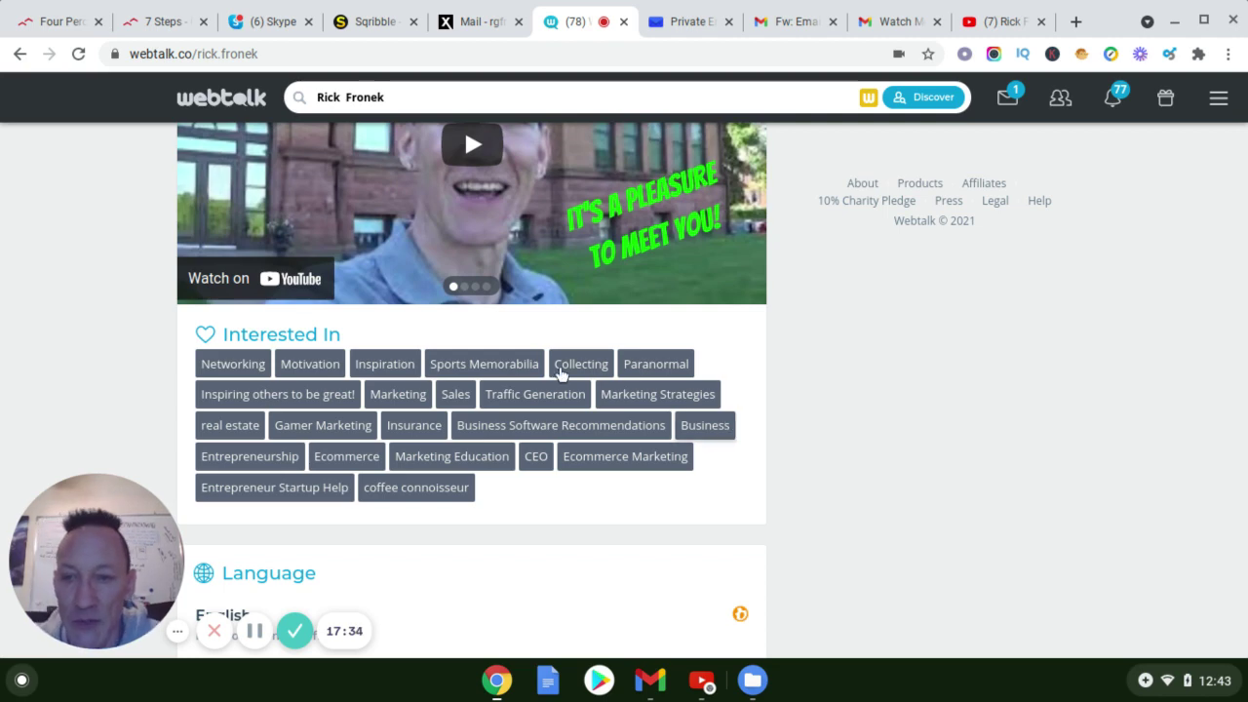
Scroll through the saved profile to review the new YouTube subscribe line, channel link and embedded video
{"action": "scroll", "coordinate": [476, 429], "scroll_direction": "up", "scroll_amount": 1}
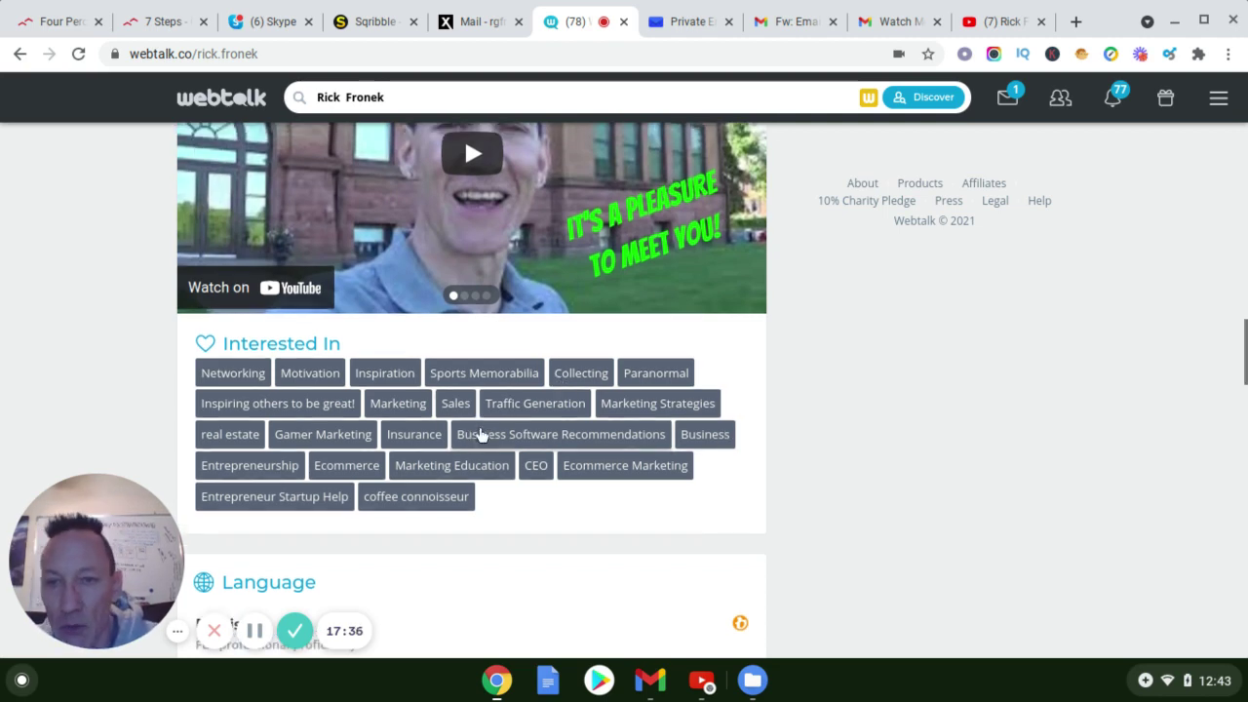
{"action": "scroll", "coordinate": [483, 433], "scroll_direction": "up", "scroll_amount": 3}
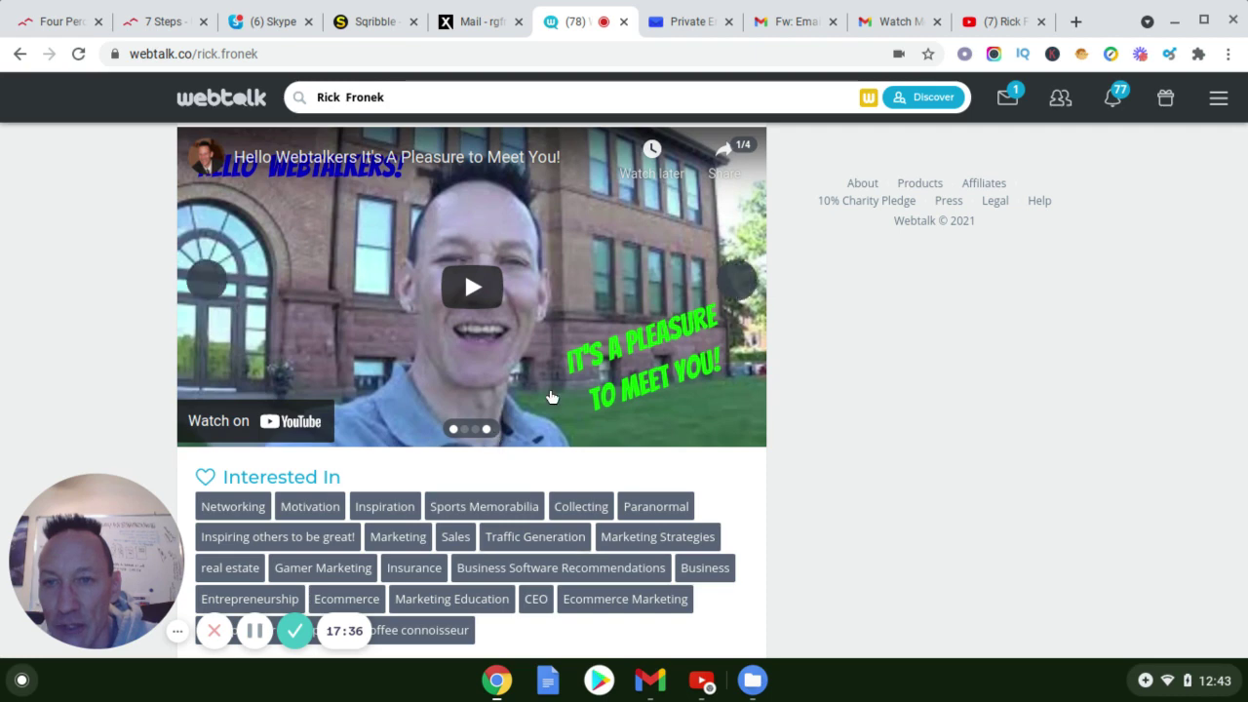
{"action": "scroll", "coordinate": [585, 392], "scroll_direction": "up", "scroll_amount": 5}
{"action": "scroll", "coordinate": [613, 392], "scroll_direction": "up", "scroll_amount": 1}
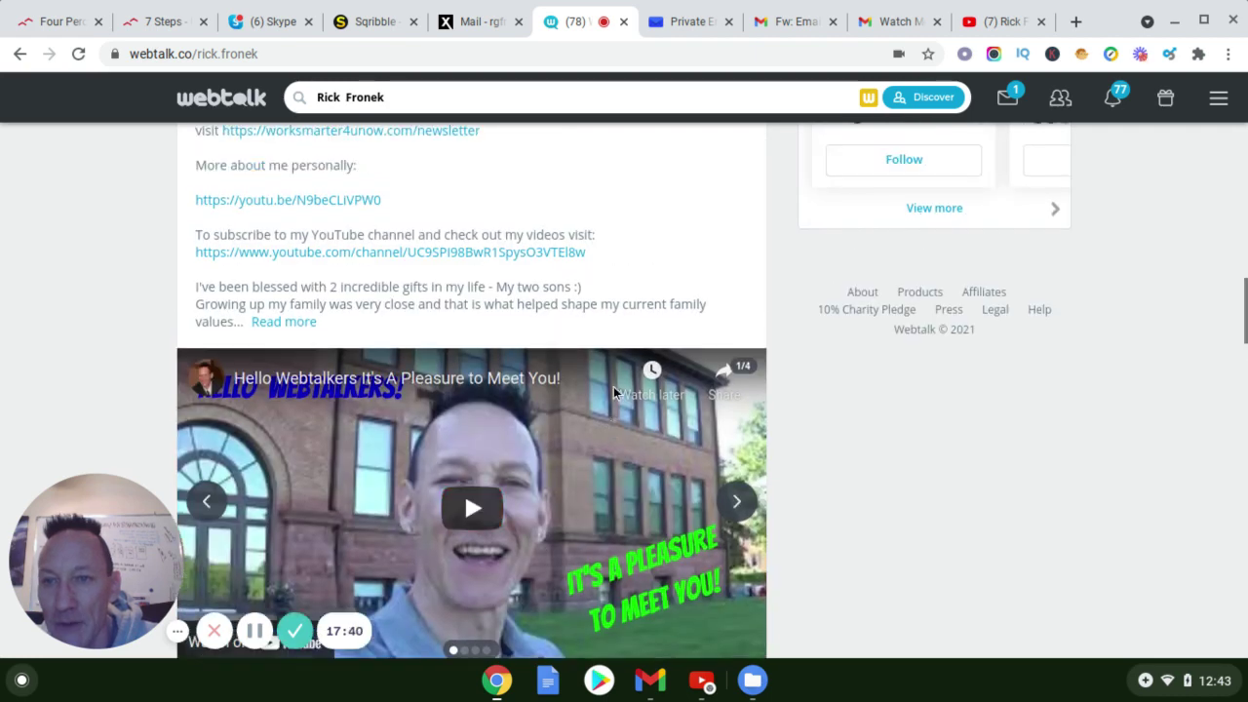
{"action": "scroll", "coordinate": [614, 386], "scroll_direction": "up", "scroll_amount": 1}
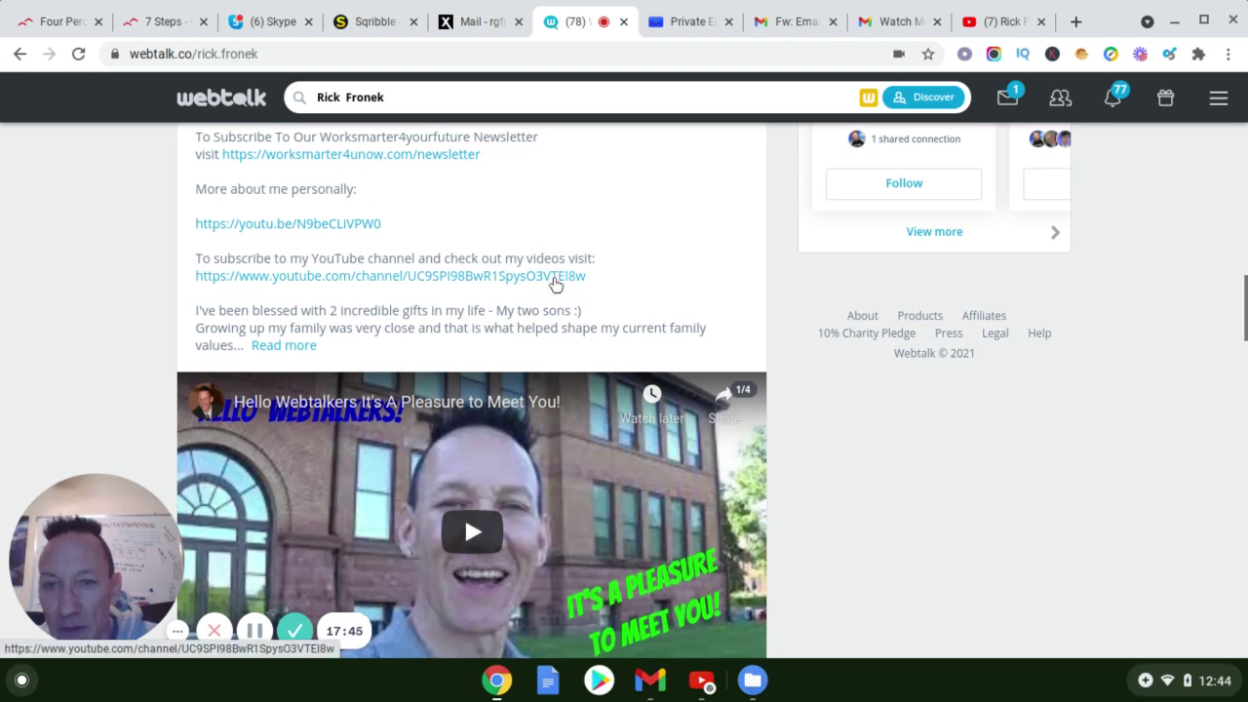
{"action": "scroll", "coordinate": [283, 254], "scroll_direction": "down", "scroll_amount": 1}
{"action": "scroll", "coordinate": [292, 256], "scroll_direction": "up", "scroll_amount": 4}
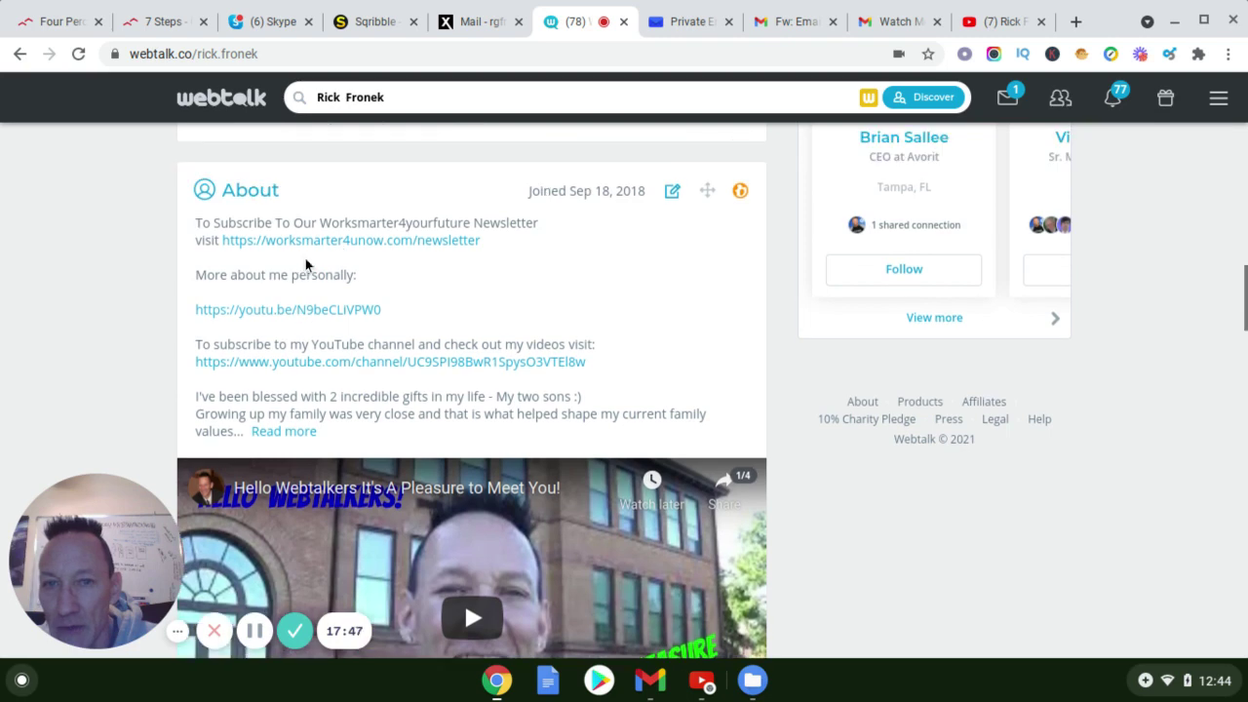
{"action": "scroll", "coordinate": [437, 279], "scroll_direction": "down", "scroll_amount": 1}
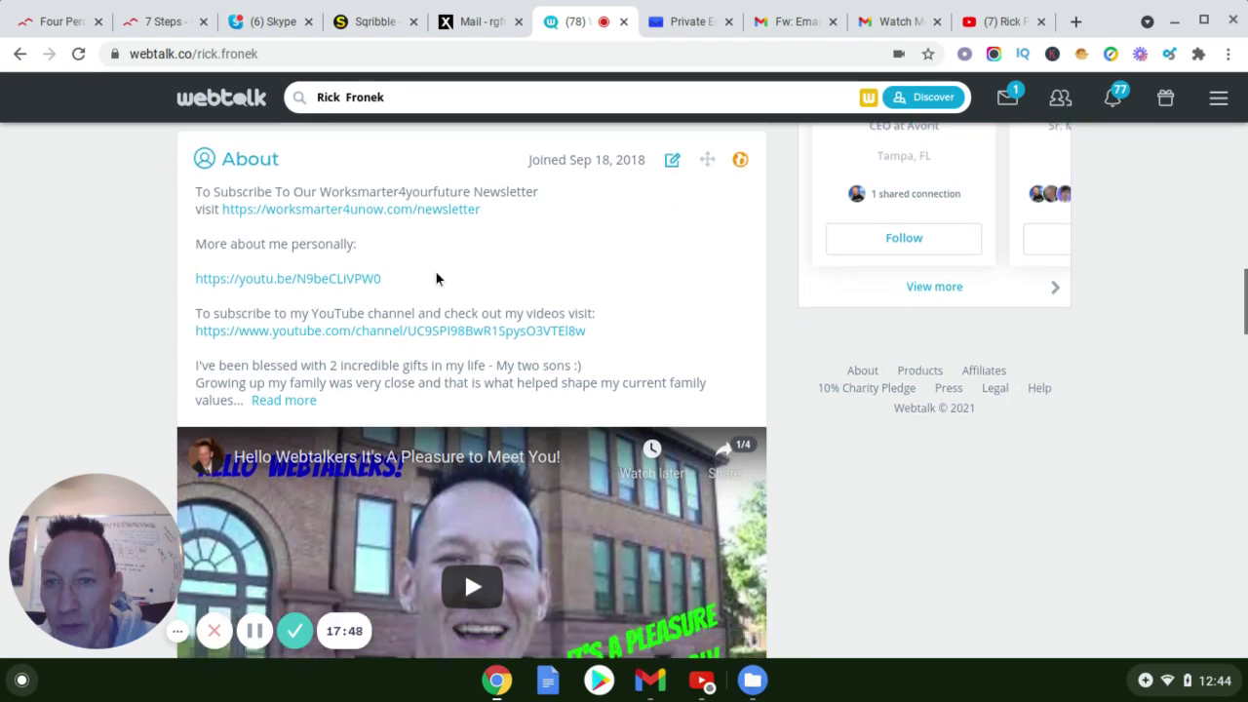
{"action": "scroll", "coordinate": [437, 279], "scroll_direction": "down", "scroll_amount": 4}
{"action": "scroll", "coordinate": [487, 304], "scroll_direction": "down", "scroll_amount": 3}
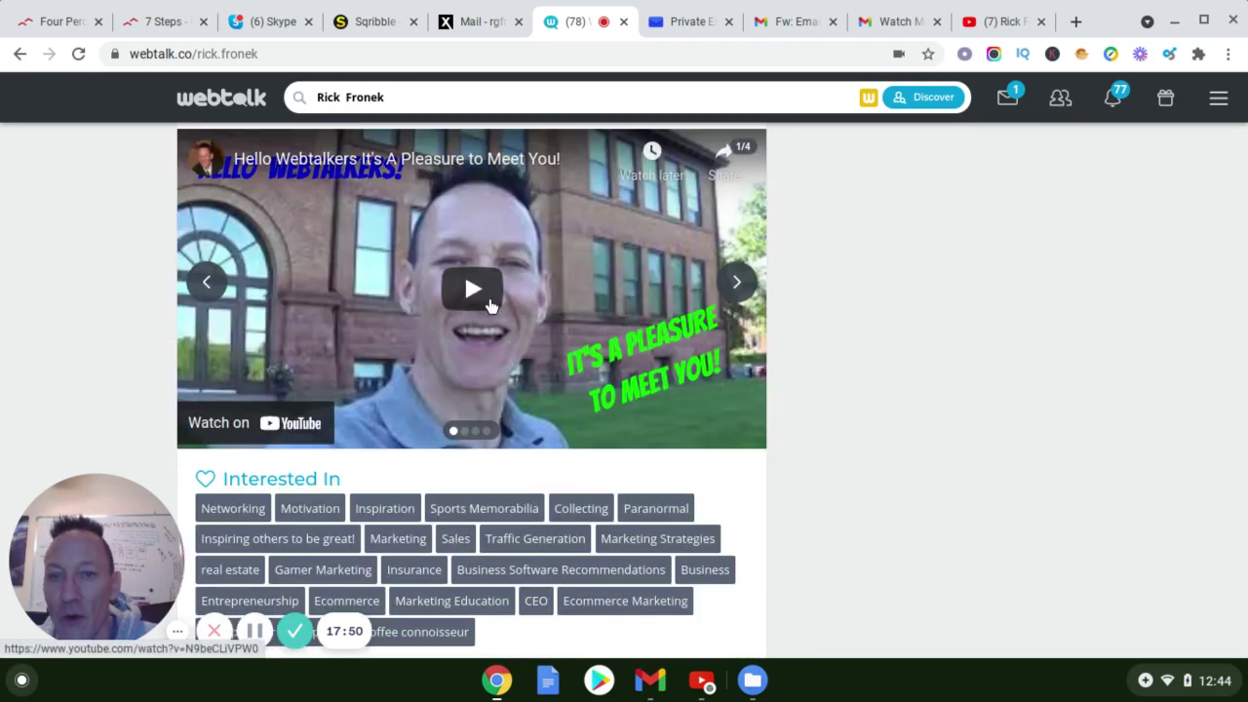
{"action": "scroll", "coordinate": [493, 302], "scroll_direction": "down", "scroll_amount": 5}
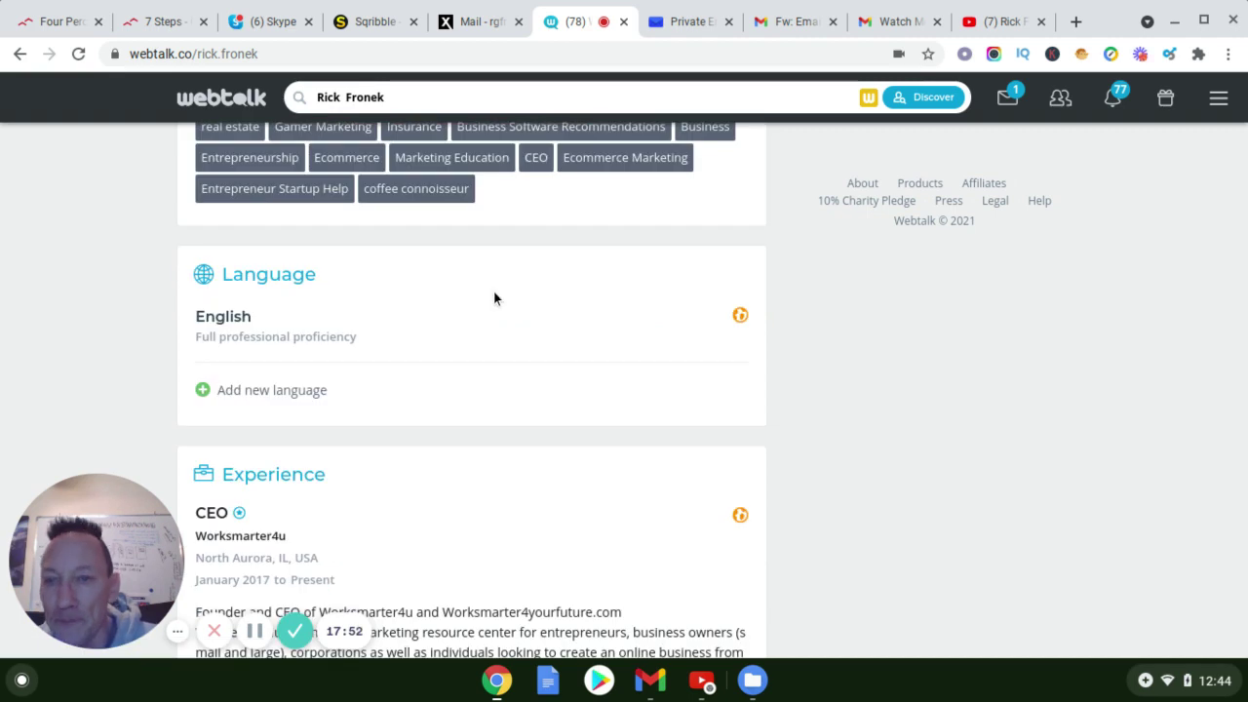
{"action": "scroll", "coordinate": [544, 279], "scroll_direction": "up", "scroll_amount": 4}
{"action": "scroll", "coordinate": [571, 271], "scroll_direction": "up", "scroll_amount": 1}
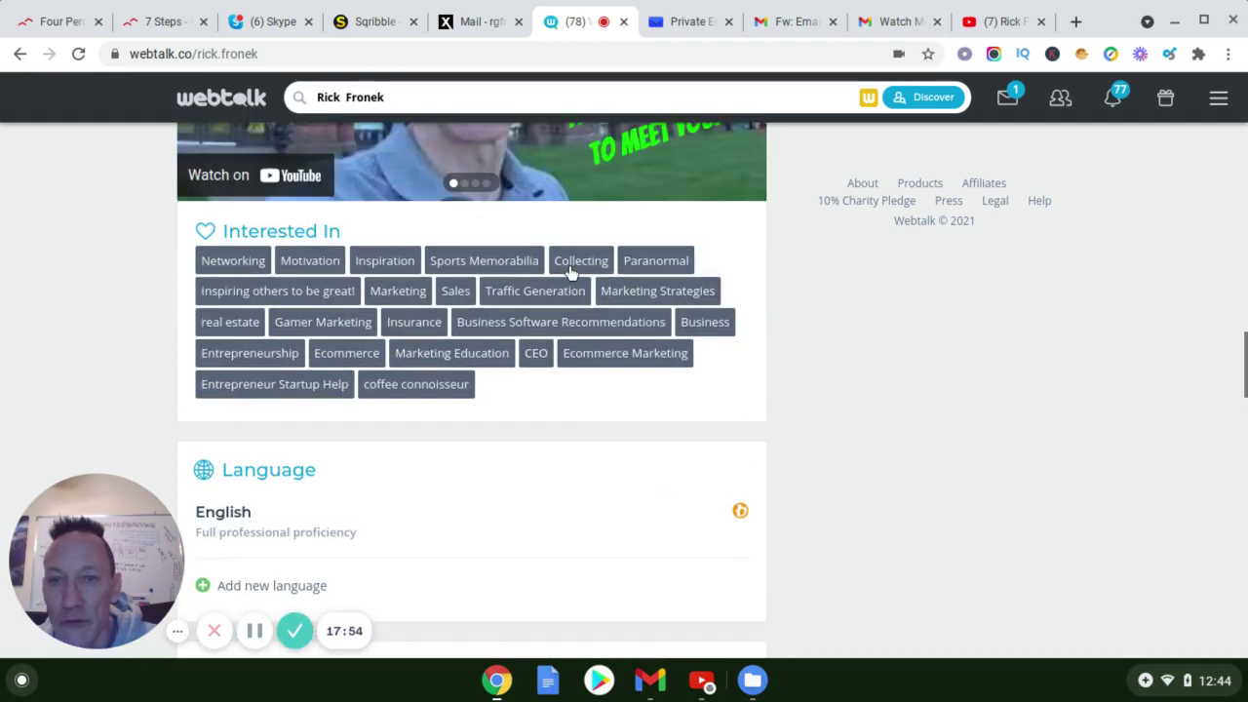
{"action": "scroll", "coordinate": [572, 272], "scroll_direction": "up", "scroll_amount": 3}
{"action": "scroll", "coordinate": [571, 273], "scroll_direction": "up", "scroll_amount": 1}
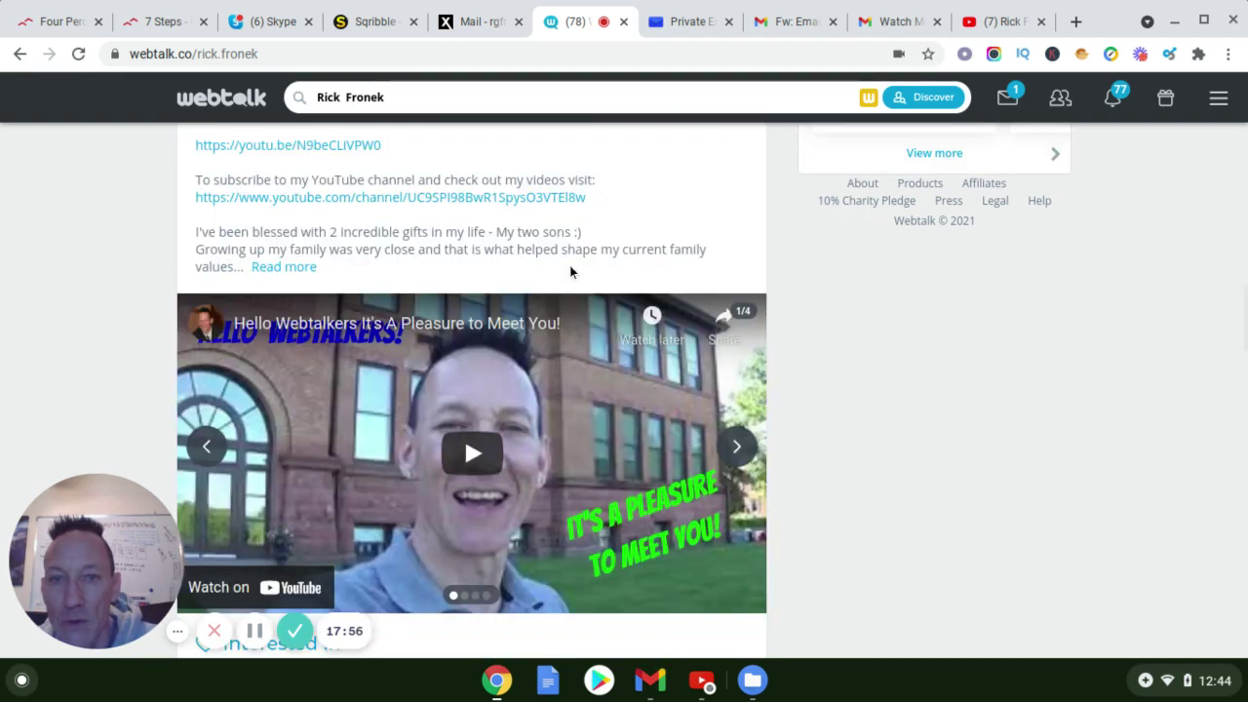
{"action": "scroll", "coordinate": [572, 272], "scroll_direction": "up", "scroll_amount": 2}
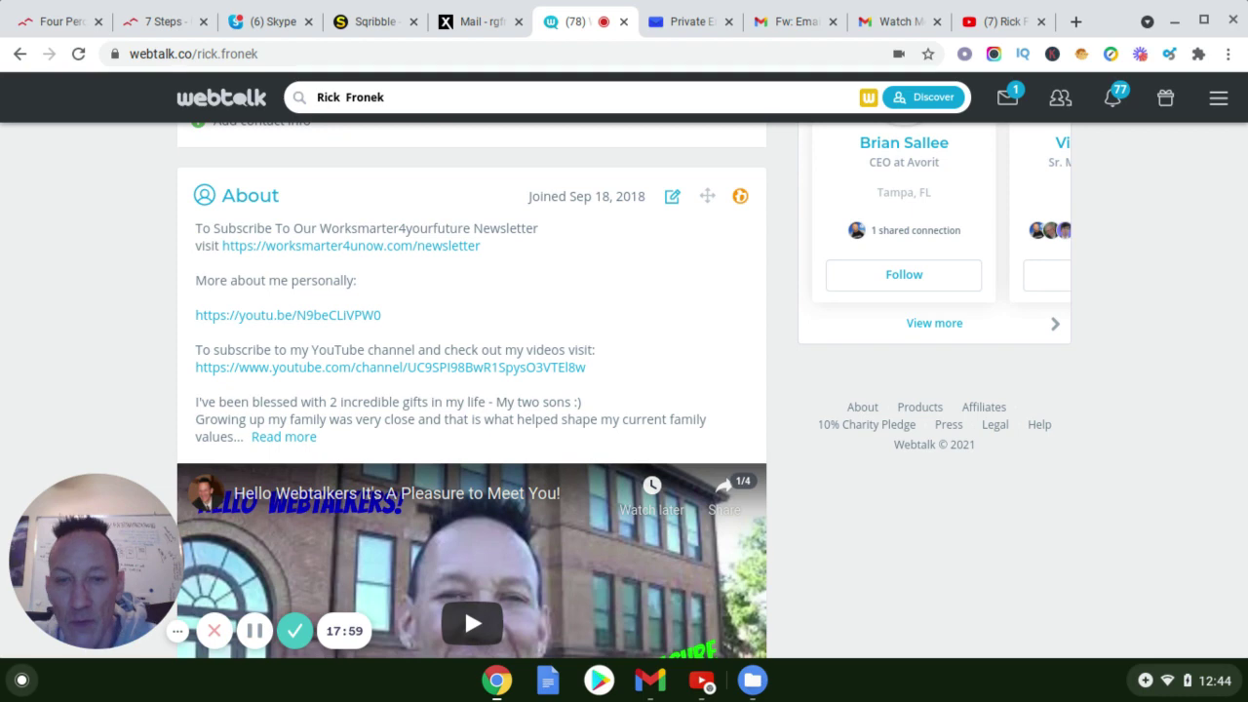
Reopen About editing with the pencil icon and scroll down to the slideshow's attach tile
{"action": "left_click", "coordinate": [672, 196]}
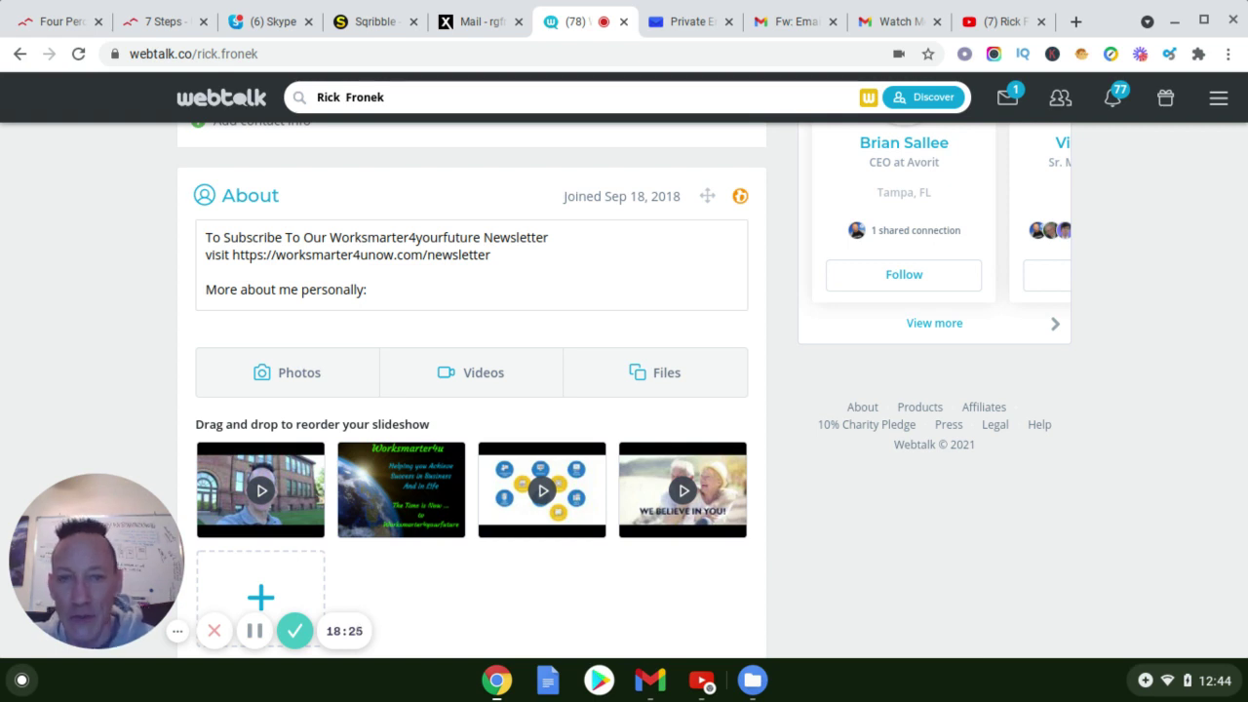
{"action": "scroll", "coordinate": [440, 287], "scroll_direction": "down", "scroll_amount": 5}
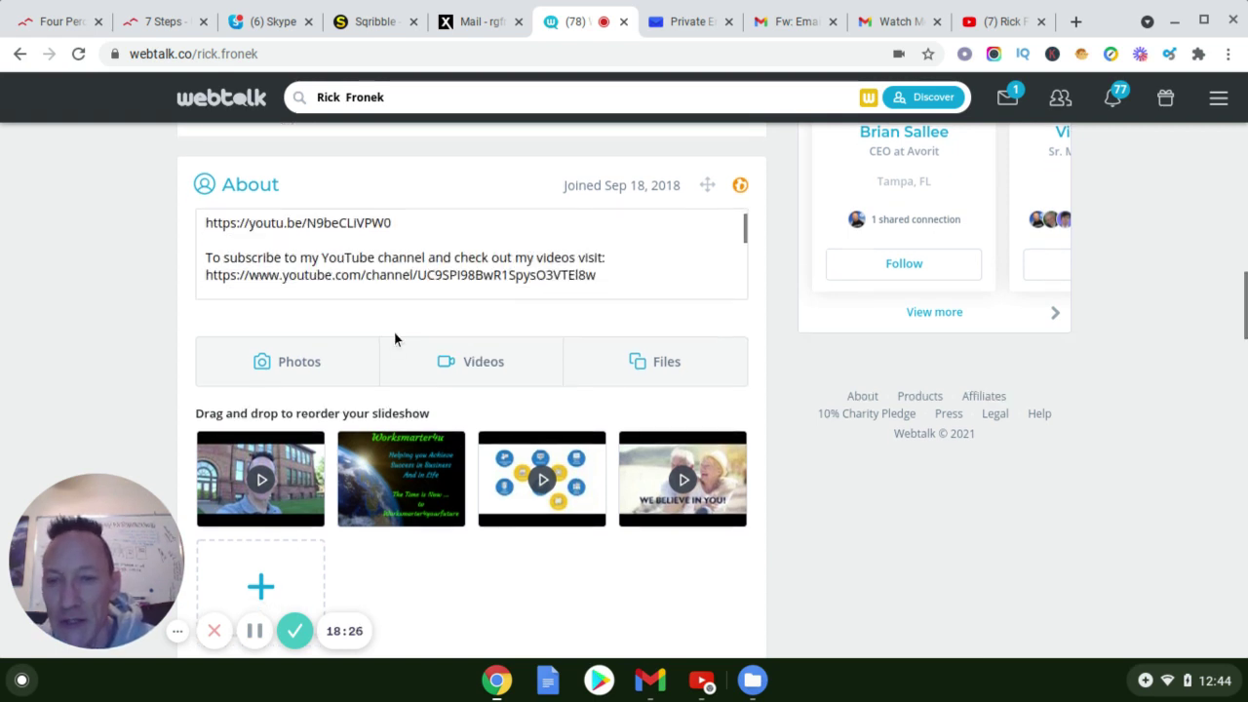
{"action": "scroll", "coordinate": [373, 365], "scroll_direction": "down", "scroll_amount": 1}
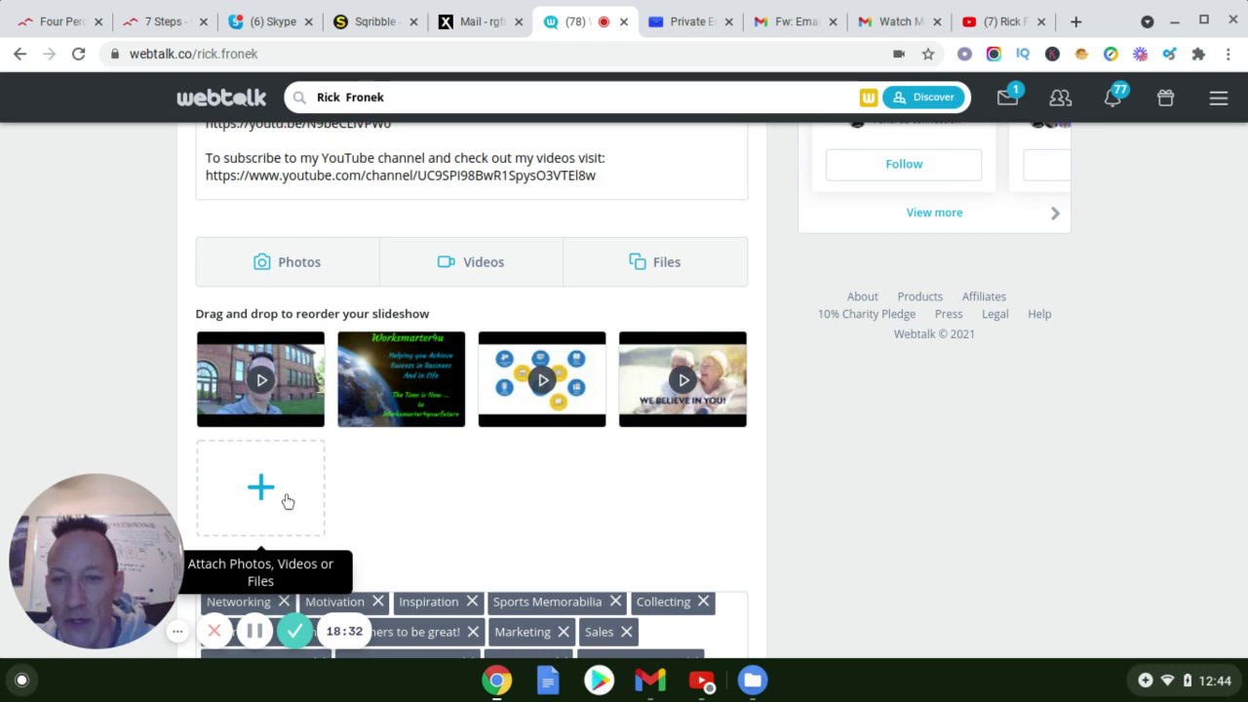
{"action": "scroll", "coordinate": [280, 480], "scroll_direction": "down", "scroll_amount": 1}
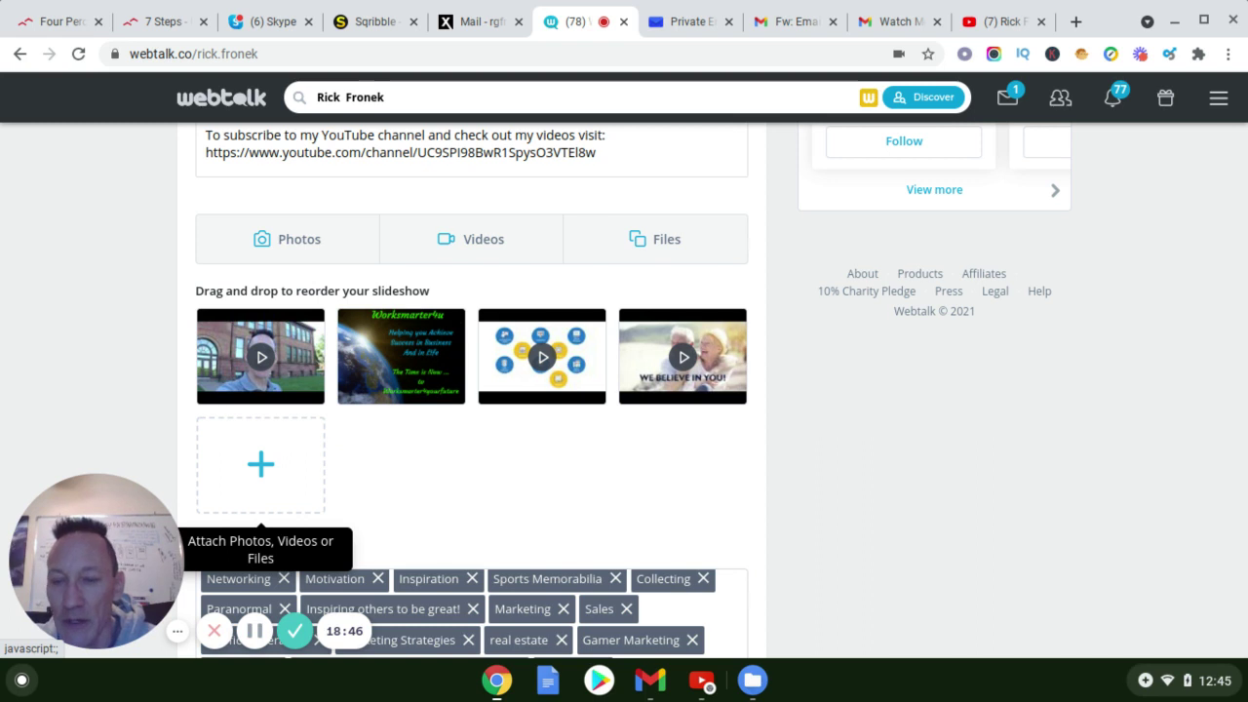
{"action": "scroll", "coordinate": [259, 468], "scroll_direction": "down", "scroll_amount": 1}
{"action": "scroll", "coordinate": [260, 458], "scroll_direction": "down", "scroll_amount": 1}
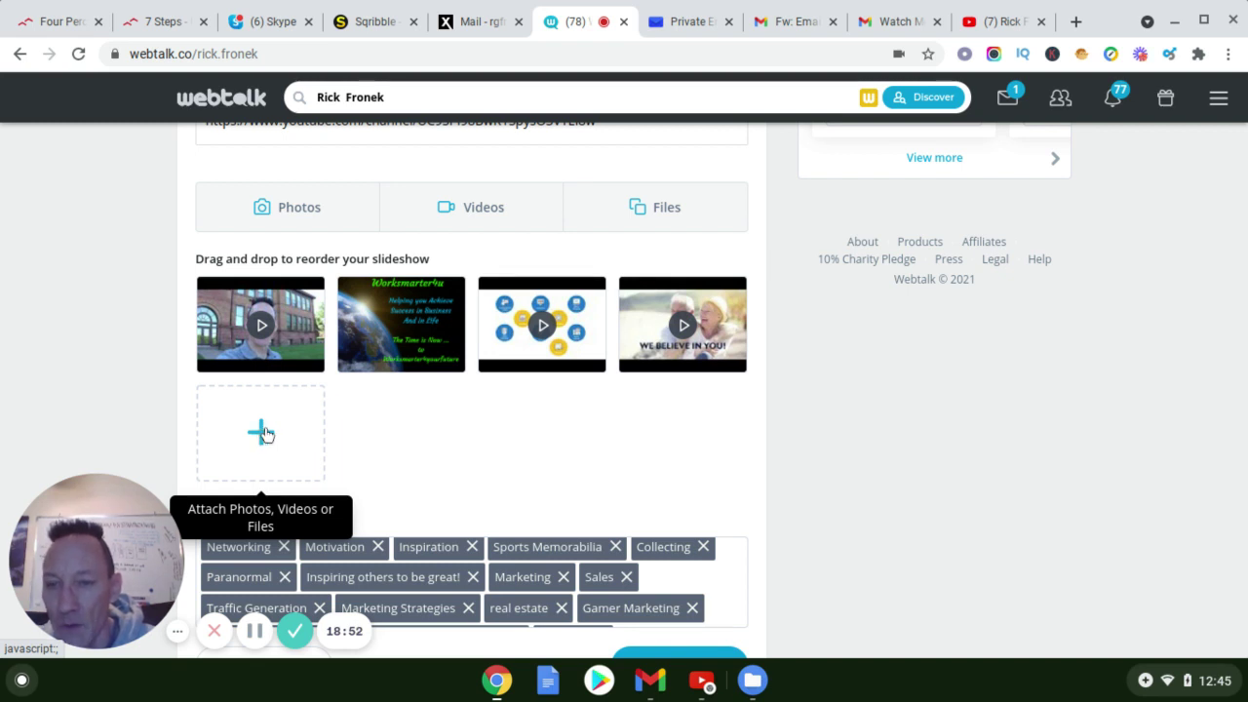
Upload the Webtalk-Overview PNG from the Downloads folder into the About slideshow
{"action": "left_click", "coordinate": [262, 433]}
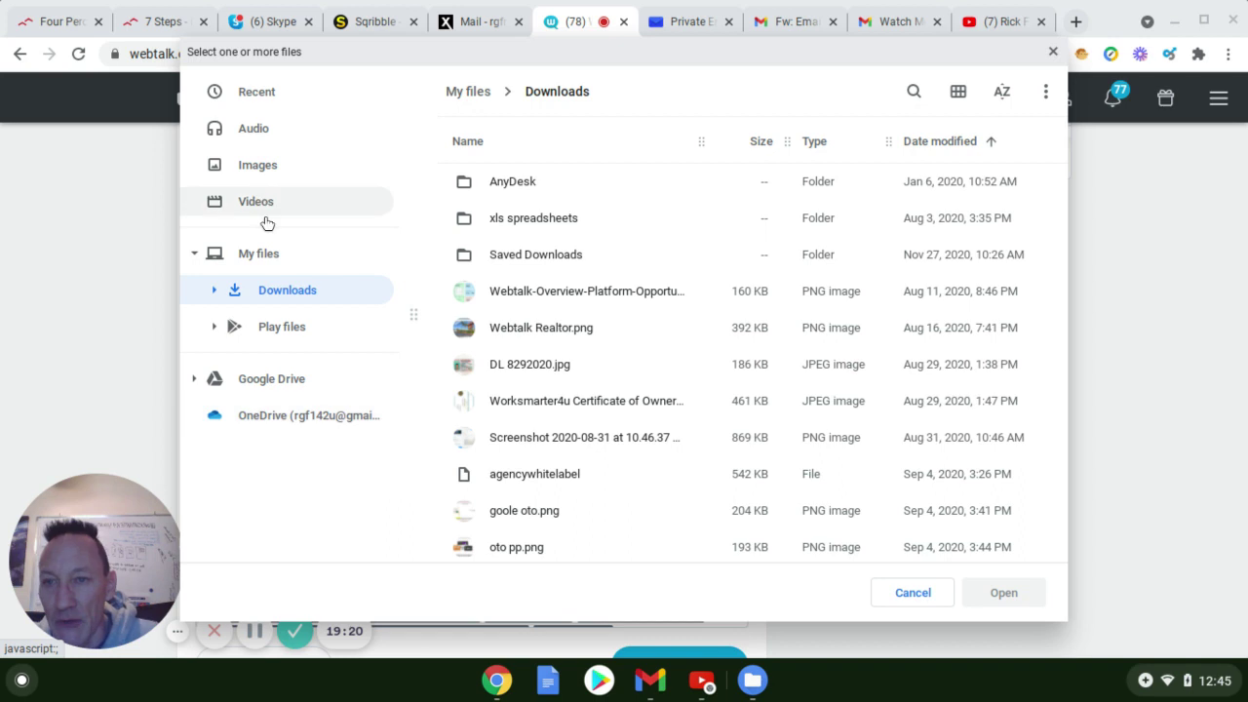
{"action": "scroll", "coordinate": [539, 404], "scroll_direction": "down", "scroll_amount": 1}
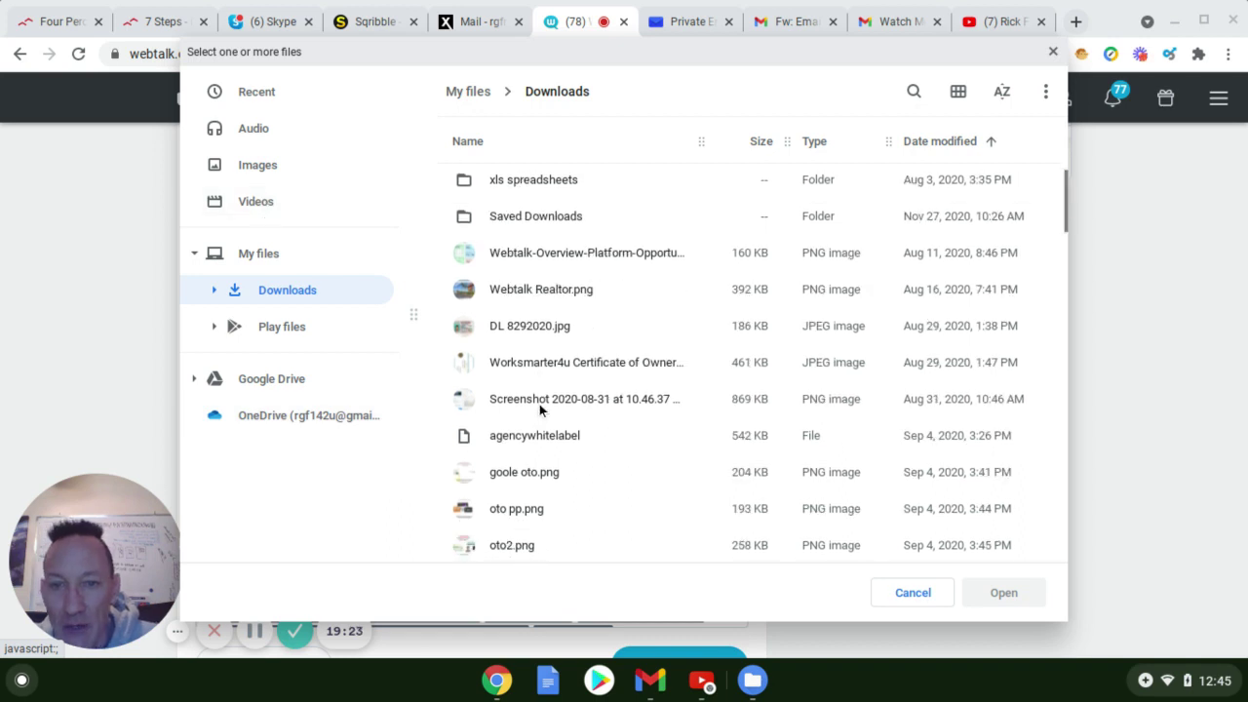
{"action": "scroll", "coordinate": [539, 404], "scroll_direction": "up", "scroll_amount": 1}
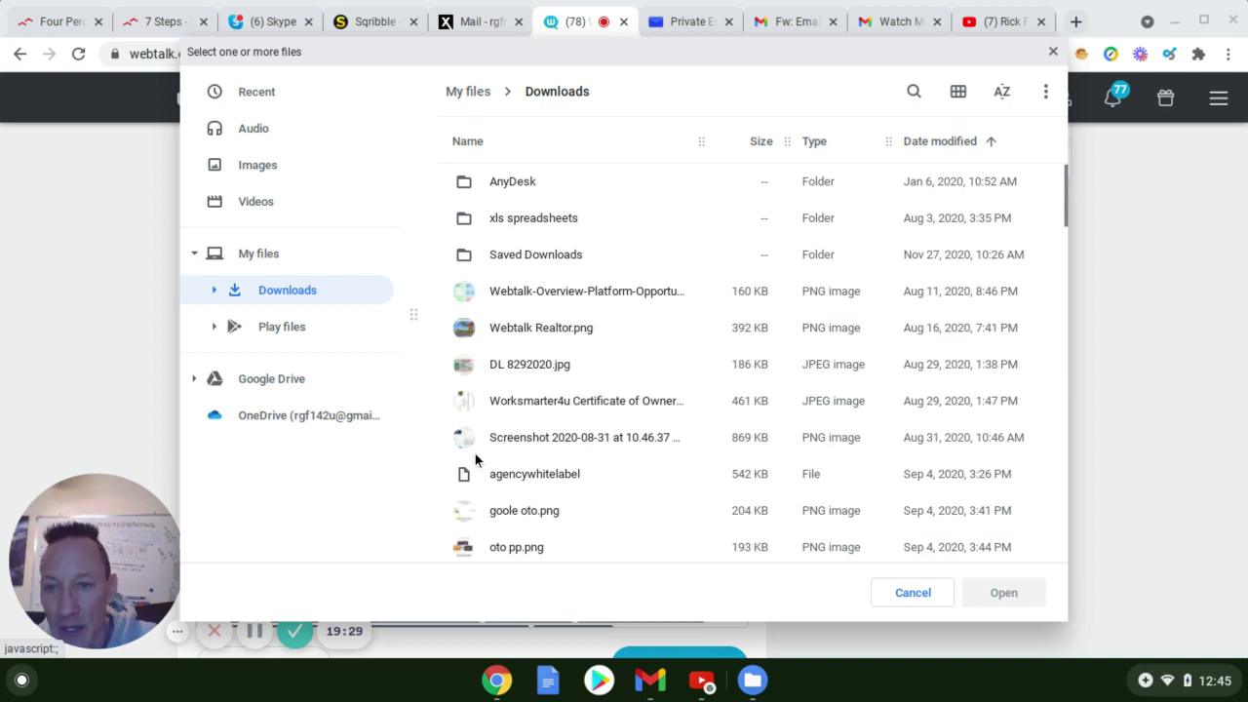
{"action": "scroll", "coordinate": [437, 540], "scroll_direction": "down", "scroll_amount": 1}
{"action": "scroll", "coordinate": [439, 542], "scroll_direction": "down", "scroll_amount": 2}
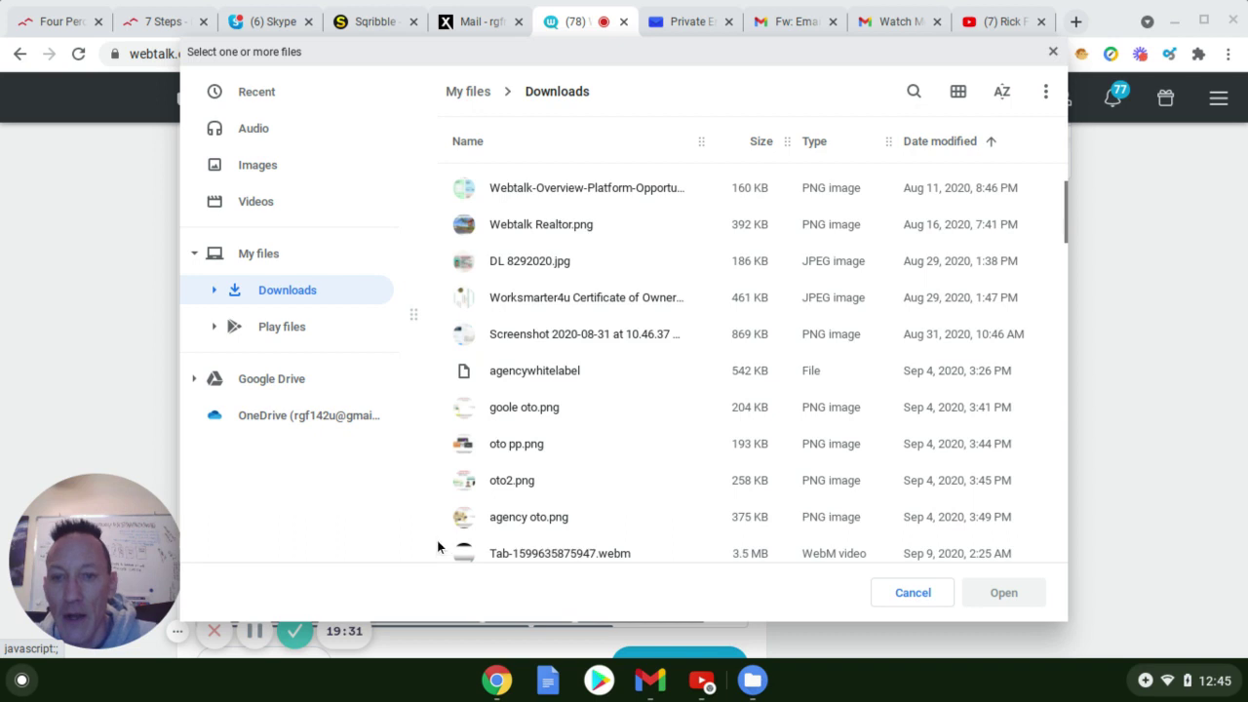
{"action": "scroll", "coordinate": [439, 542], "scroll_direction": "down", "scroll_amount": 4}
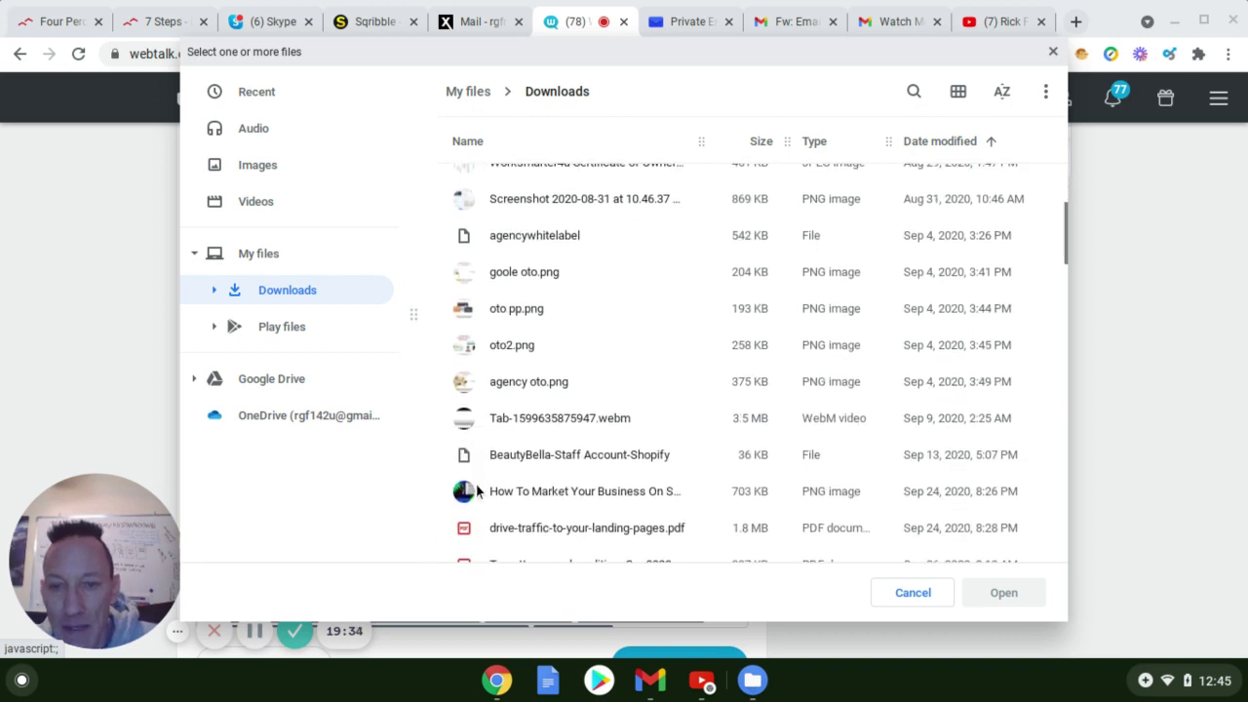
{"action": "scroll", "coordinate": [477, 492], "scroll_direction": "down", "scroll_amount": 1}
{"action": "scroll", "coordinate": [473, 499], "scroll_direction": "down", "scroll_amount": 1}
{"action": "scroll", "coordinate": [471, 504], "scroll_direction": "down", "scroll_amount": 1}
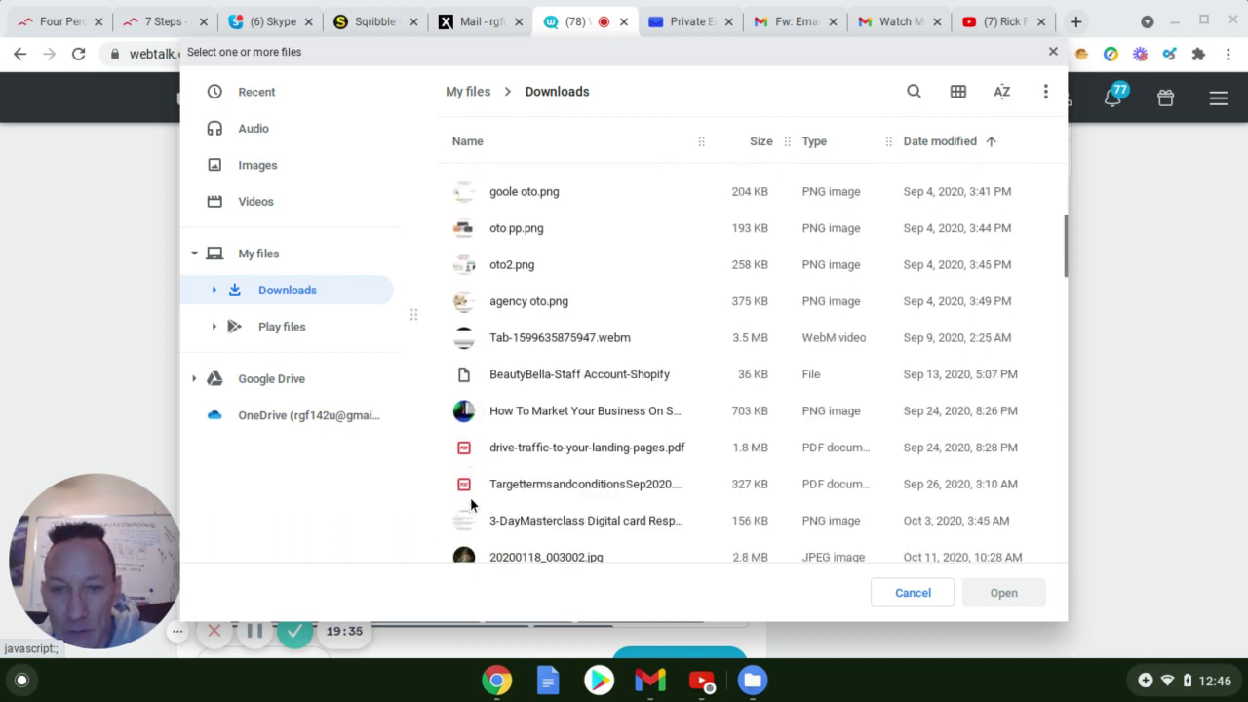
{"action": "scroll", "coordinate": [471, 491], "scroll_direction": "down", "scroll_amount": 1}
{"action": "scroll", "coordinate": [475, 472], "scroll_direction": "up", "scroll_amount": 1}
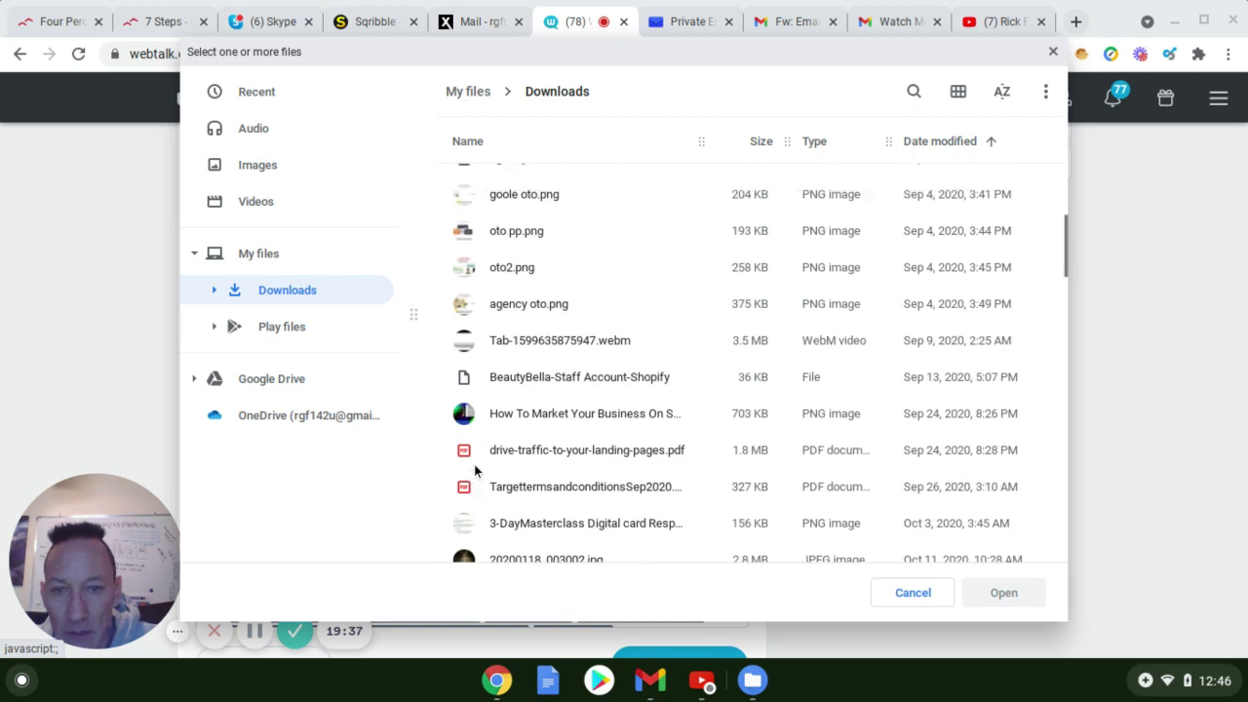
{"action": "scroll", "coordinate": [474, 464], "scroll_direction": "up", "scroll_amount": 1}
{"action": "scroll", "coordinate": [474, 465], "scroll_direction": "up", "scroll_amount": 7}
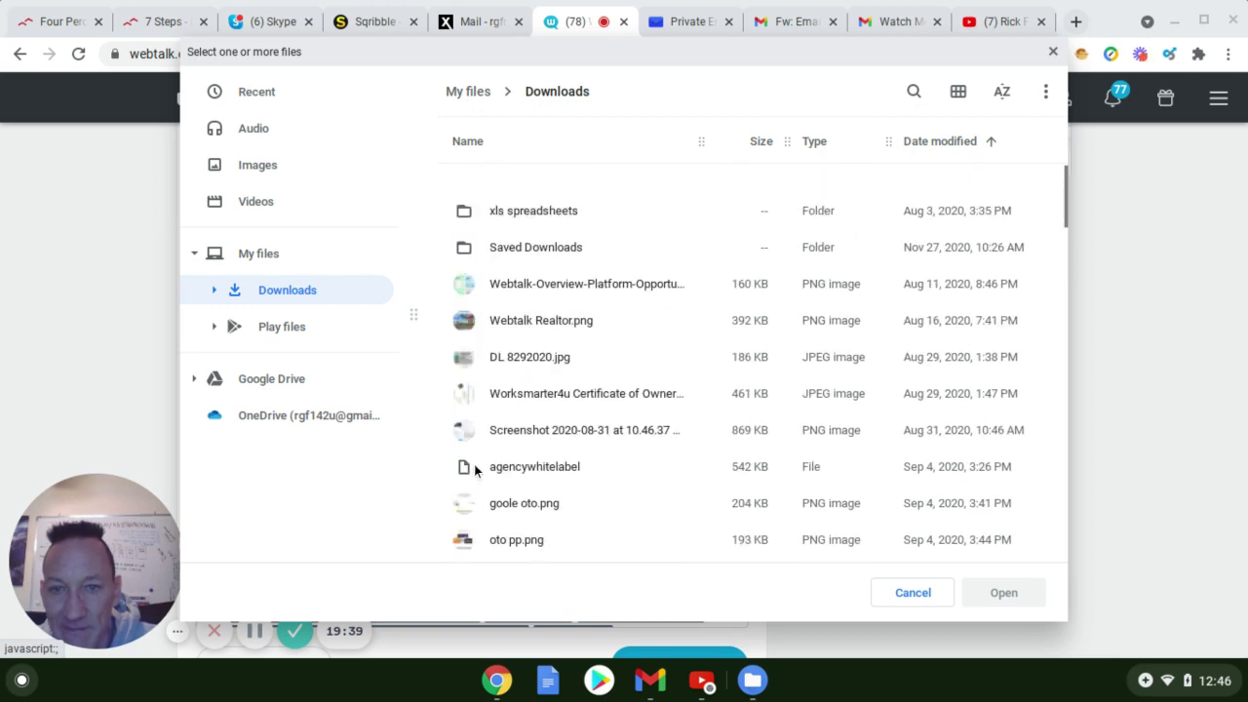
{"action": "scroll", "coordinate": [474, 464], "scroll_direction": "up", "scroll_amount": 1}
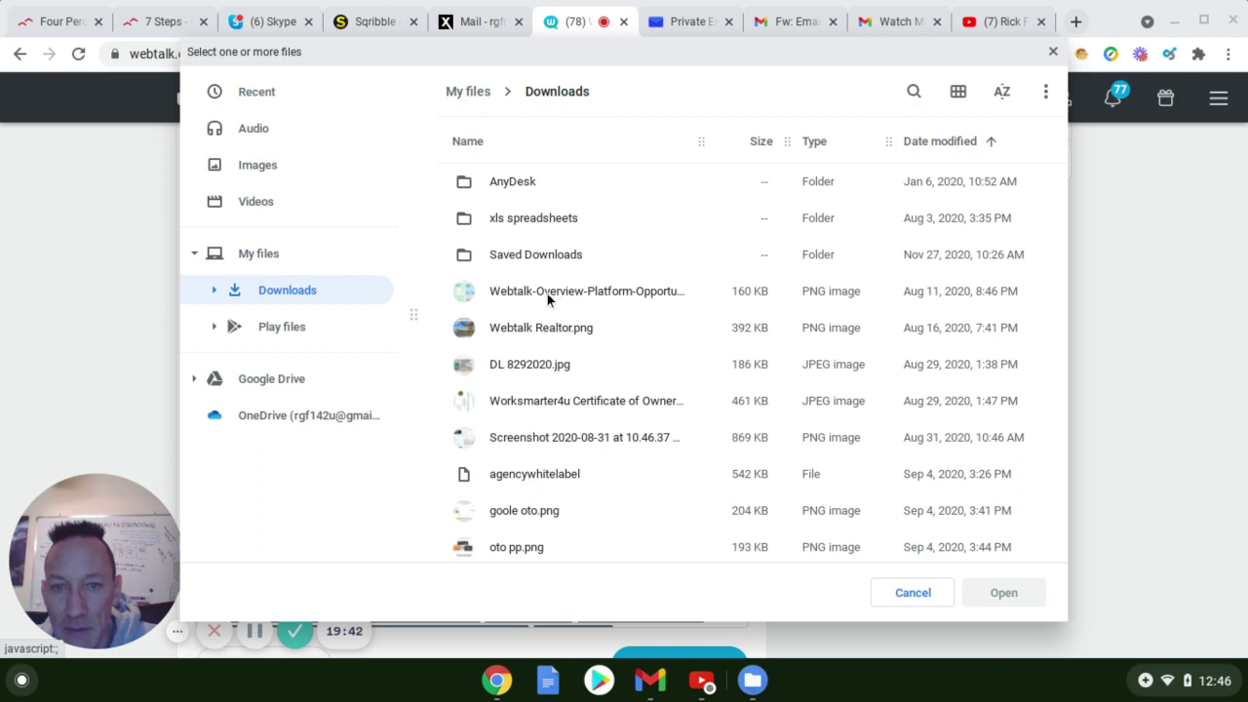
{"action": "left_click", "coordinate": [498, 307]}
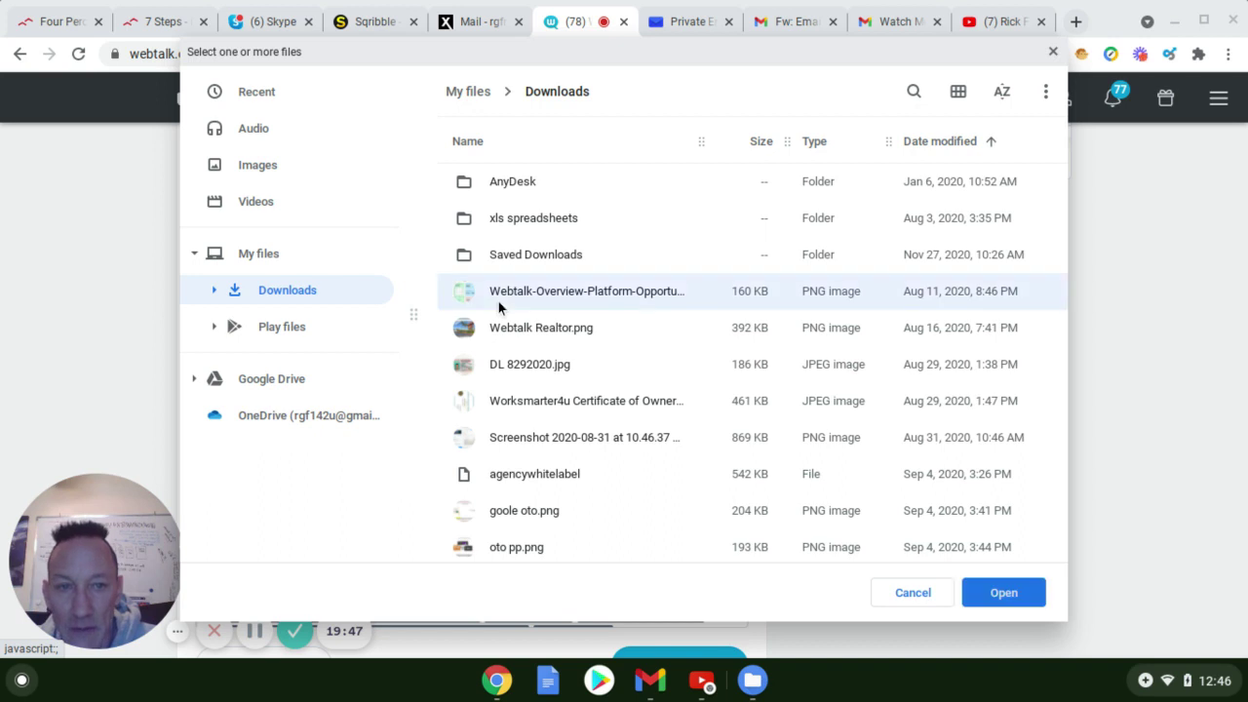
{"action": "left_click", "coordinate": [994, 602]}
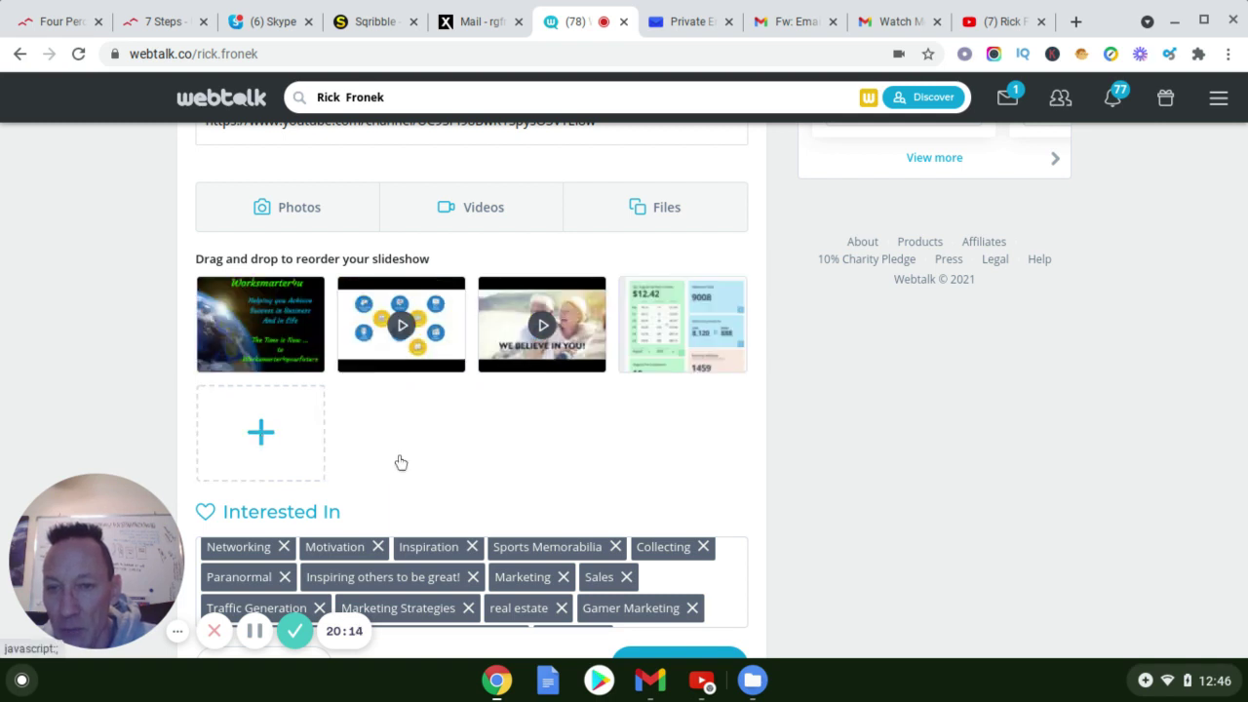
Scroll up slightly to view the slideshow ending with the new Webtalk overview image
{"action": "scroll", "coordinate": [691, 308], "scroll_direction": "up", "scroll_amount": 1}
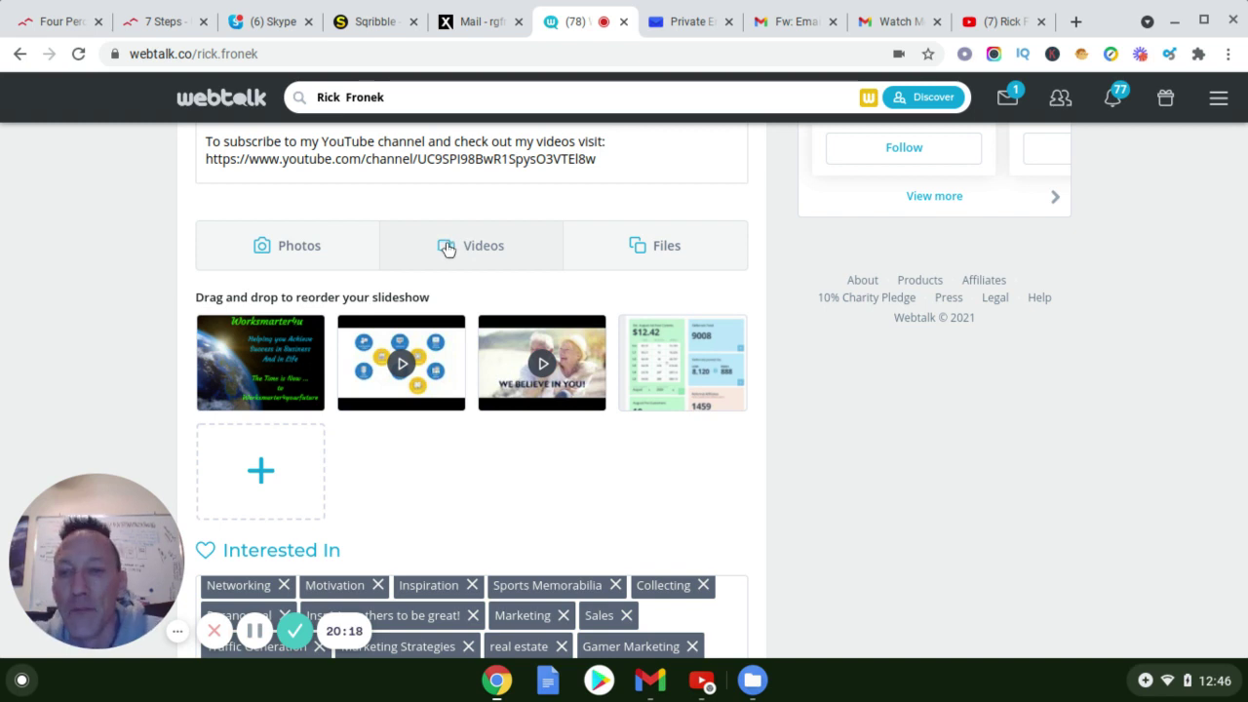
Paste the YouTube channel URL into the Videos link field and submit it to the slideshow
{"action": "left_click", "coordinate": [446, 248]}
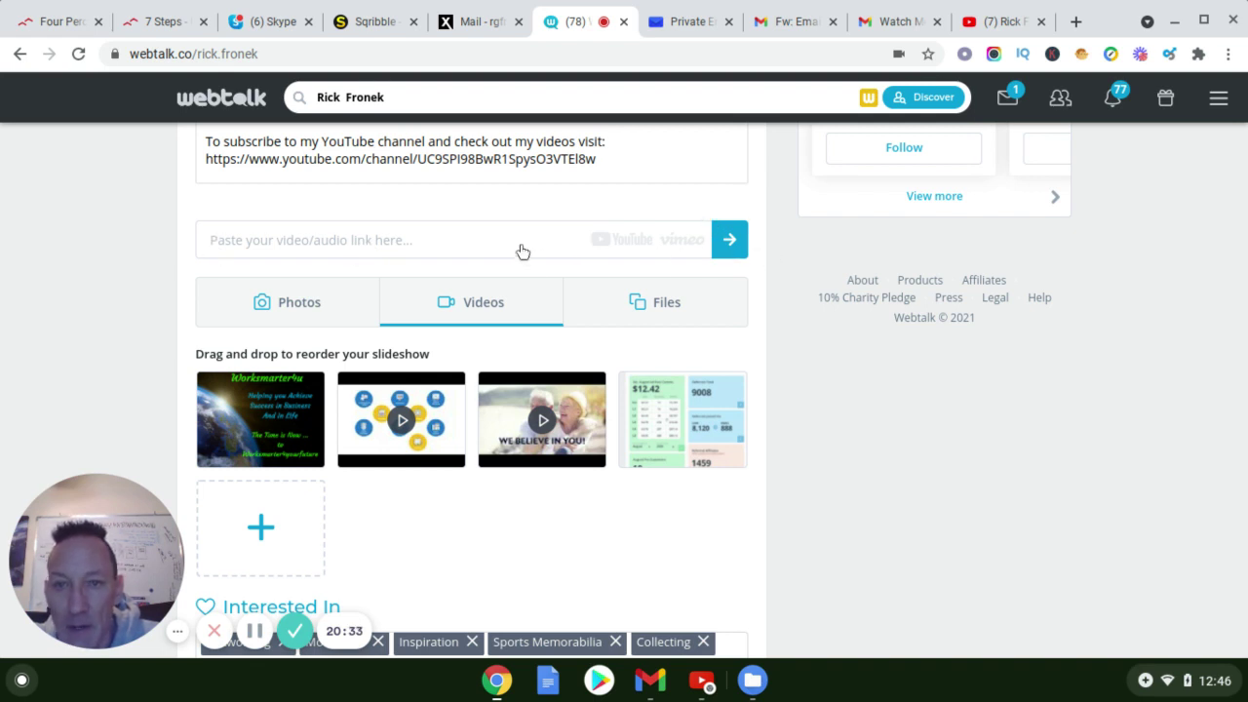
{"action": "scroll", "coordinate": [522, 258], "scroll_direction": "up", "scroll_amount": 1}
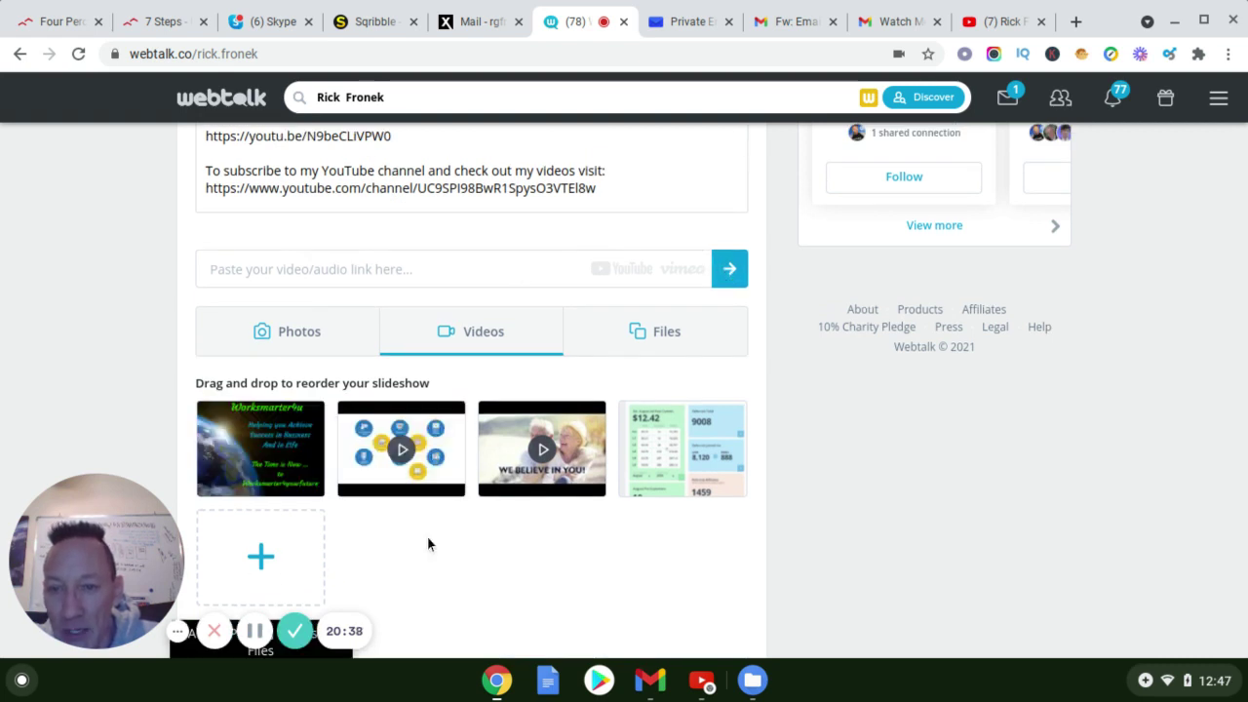
{"action": "scroll", "coordinate": [505, 356], "scroll_direction": "up", "scroll_amount": 1}
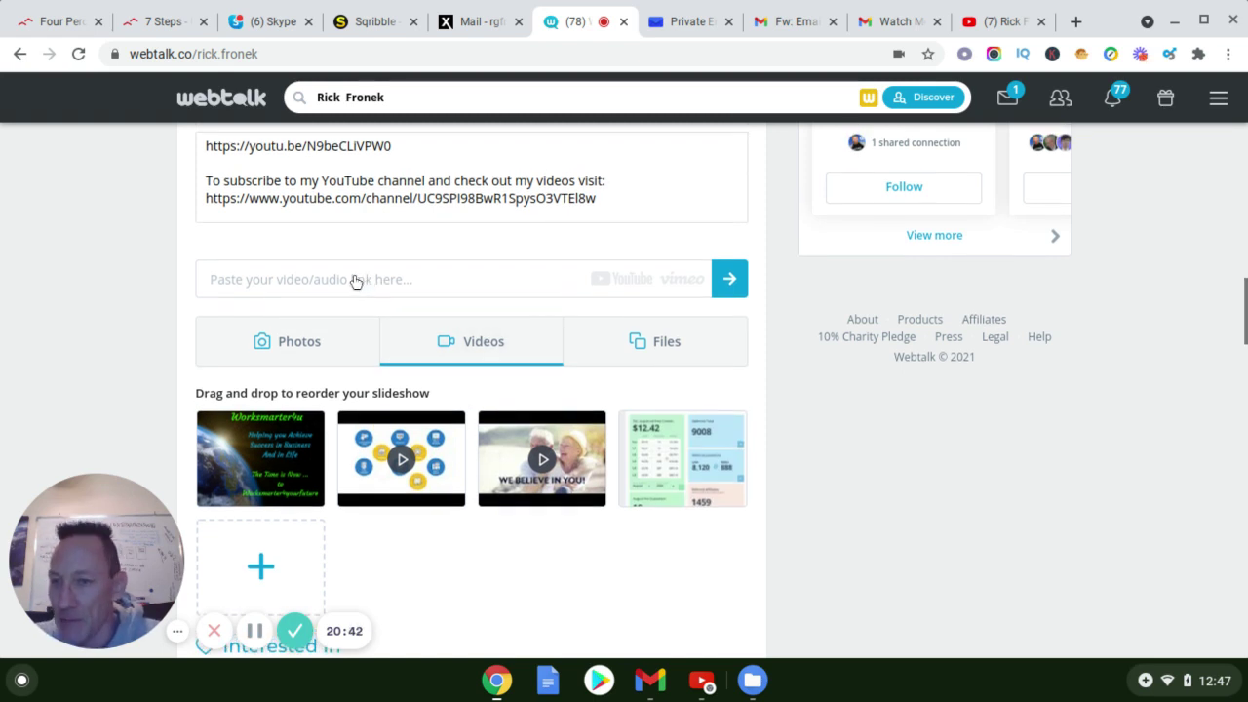
{"action": "left_click", "coordinate": [359, 282]}
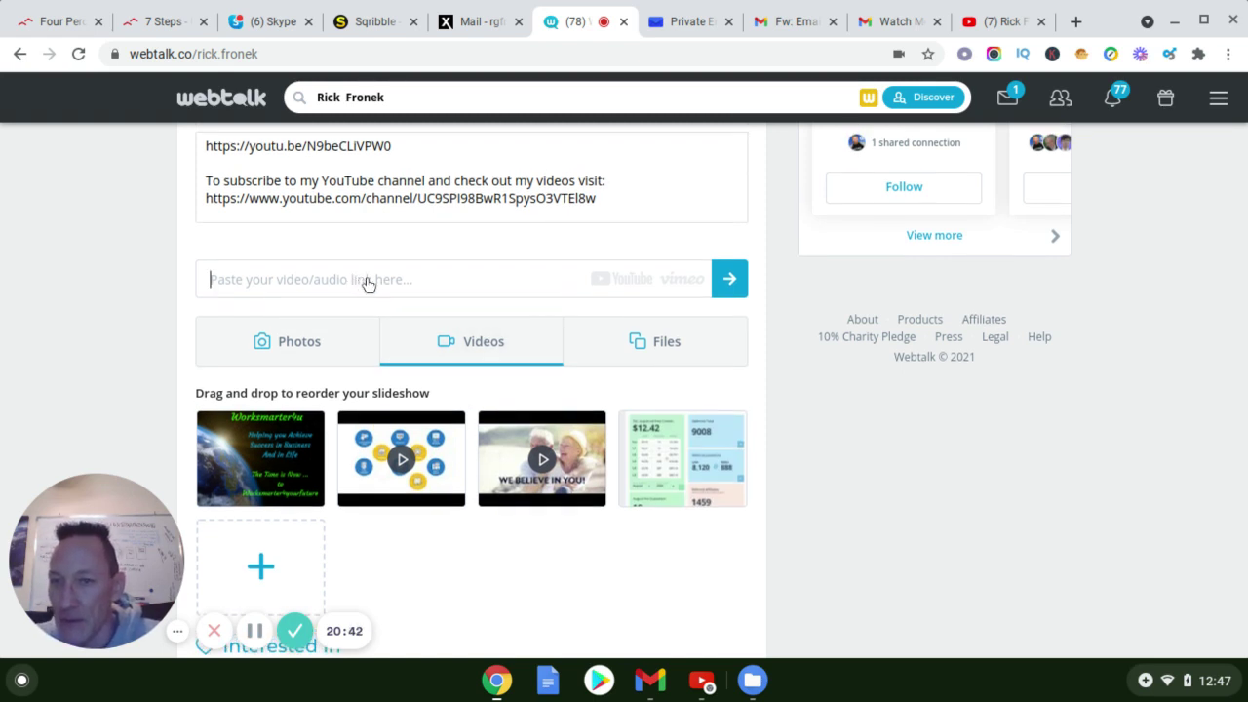
{"action": "type", "text": "https://www.youtube.com/channel/UC9SPI98BwR1SpysO3VTEl8w"}
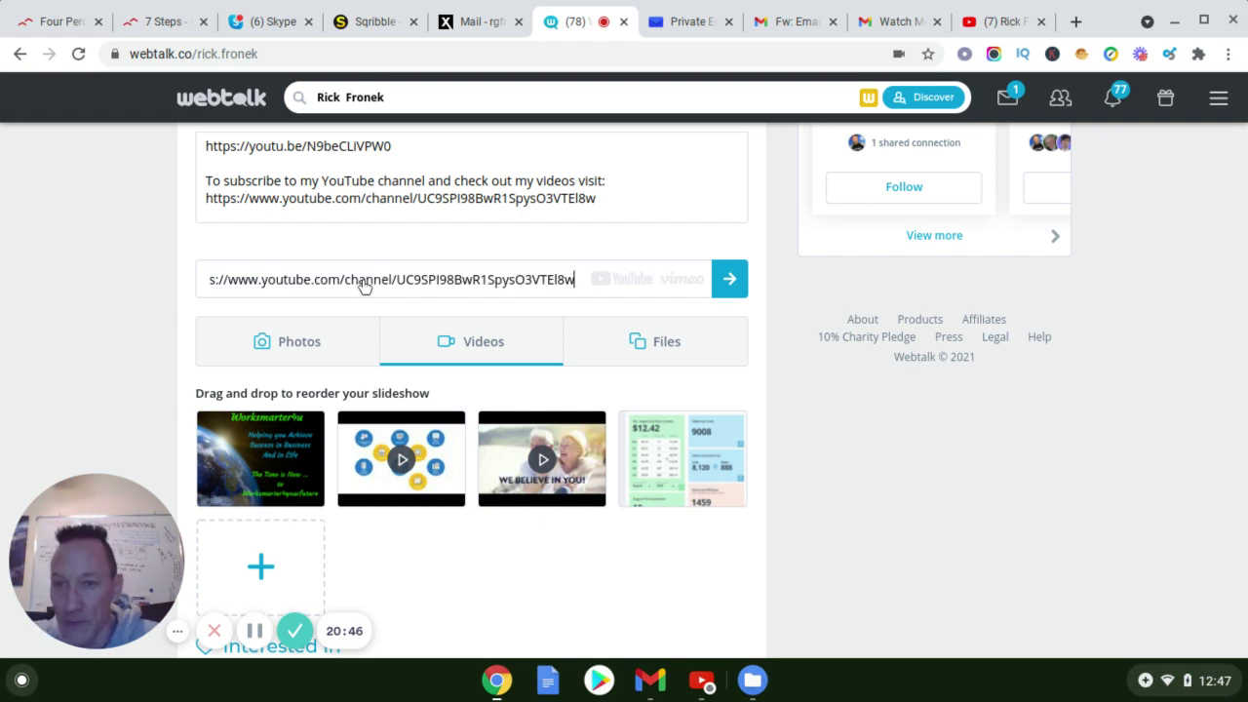
{"action": "left_click", "coordinate": [722, 281]}
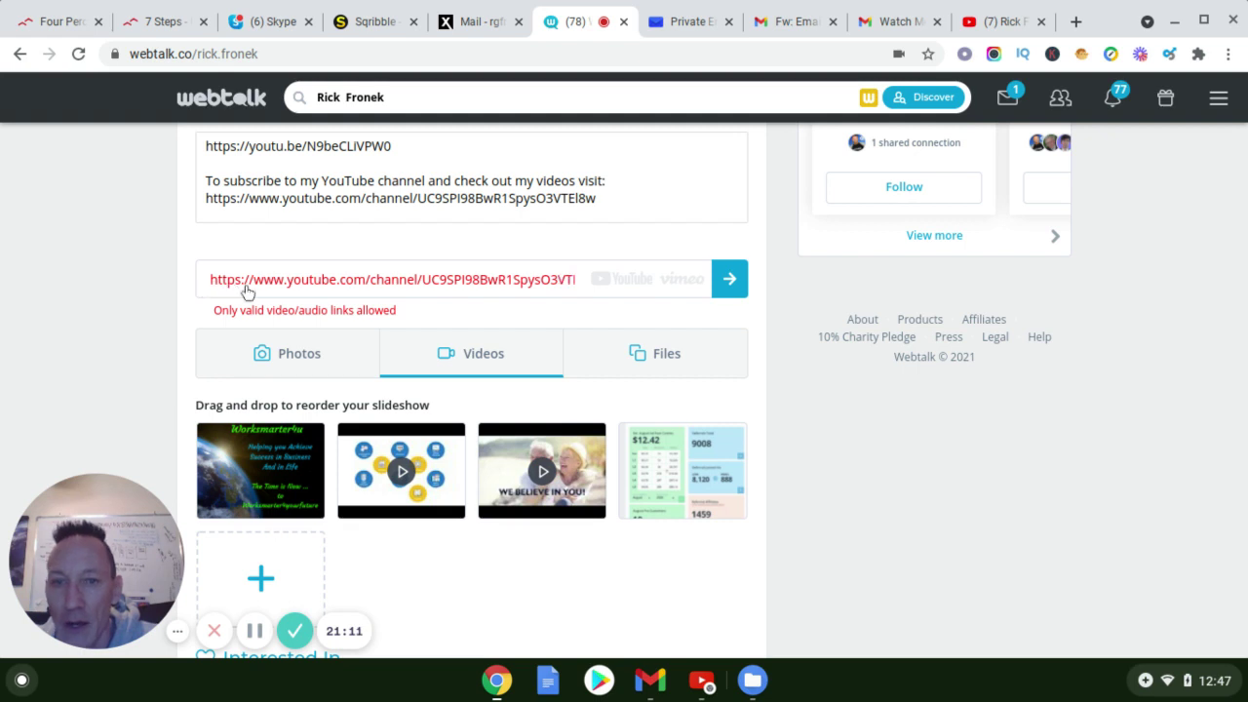
Clear the rejected channel URL from the video link box
{"action": "left_click", "coordinate": [210, 280]}
{"action": "key", "text": "Delete"}
{"action": "key", "text": "Delete"}
{"action": "key", "text": "Delete"}
{"action": "key", "text": "Delete"}
{"action": "key", "text": "Delete"}
{"action": "key", "text": "Delete"}
{"action": "key", "text": "Delete"}
{"action": "key", "text": "Delete"}
{"action": "key", "text": "Delete"}
{"action": "key", "text": "Delete"}
{"action": "key", "text": "Delete"}
{"action": "key", "text": "Delete"}
{"action": "key", "text": "Delete"}
{"action": "key", "text": "Delete"}
{"action": "key", "text": "Delete"}
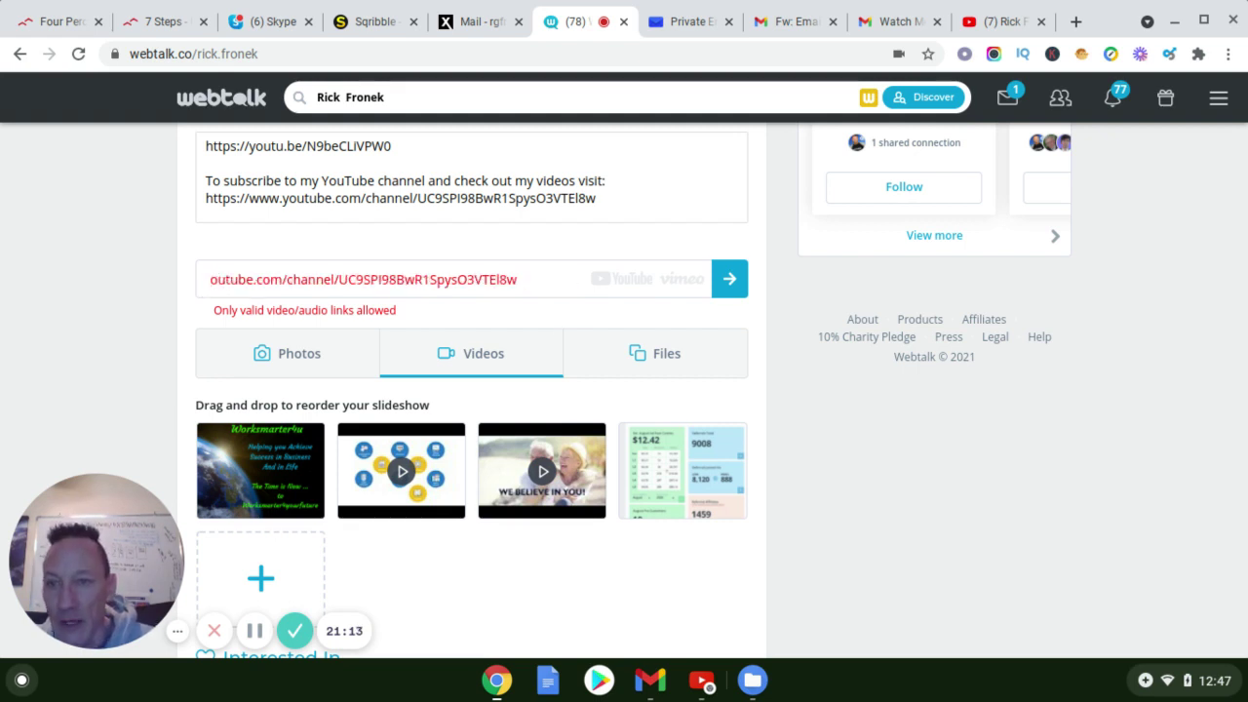
{"action": "key", "text": "Delete"}
{"action": "key", "text": "Delete"}
{"action": "key", "text": "Delete"}
{"action": "key", "text": "Delete"}
{"action": "key", "text": "Delete"}
{"action": "key", "text": "Delete"}
{"action": "key", "text": "Delete"}
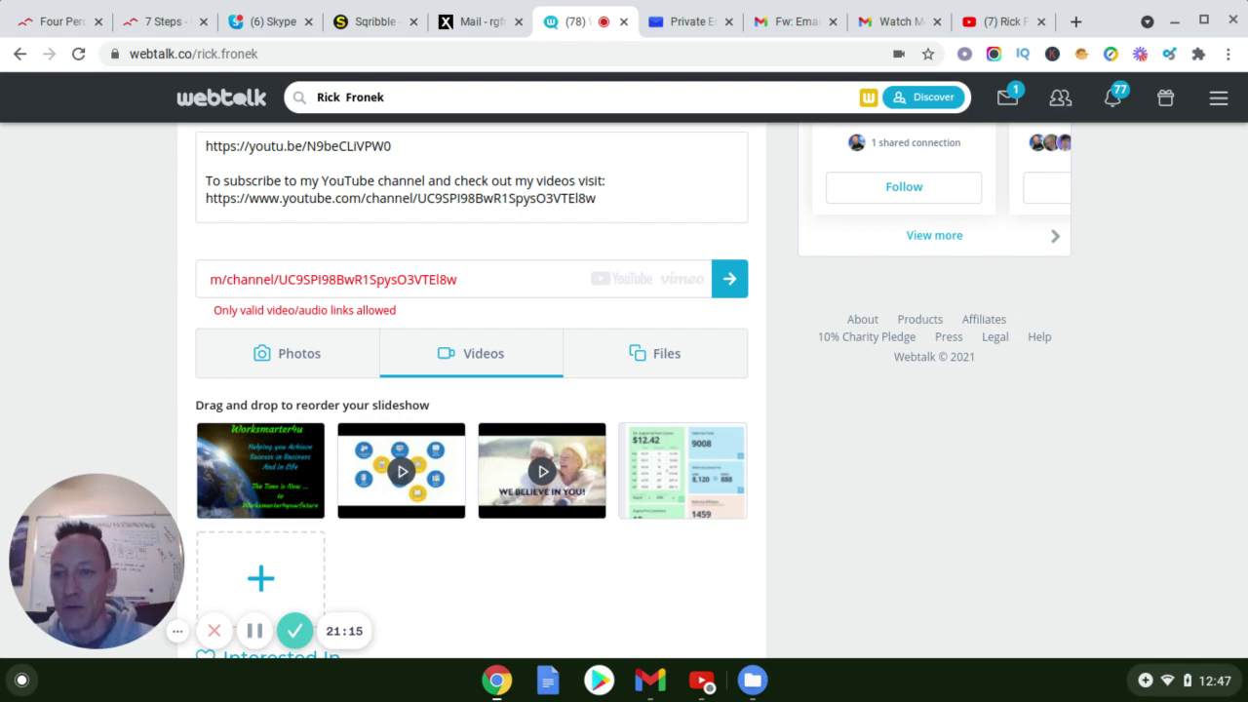
{"action": "key", "text": "Delete"}
{"action": "key", "text": "Delete"}
{"action": "key", "text": "Delete"}
{"action": "key", "text": "Delete"}
{"action": "key", "text": "Delete"}
{"action": "key", "text": "Delete"}
{"action": "key", "text": "Delete"}
{"action": "key", "text": "Delete"}
{"action": "key", "text": "Delete"}
{"action": "key", "text": "Delete"}
{"action": "key", "text": "Delete"}
{"action": "key", "text": "Delete"}
{"action": "key", "text": "Delete"}
{"action": "key", "text": "Delete"}
{"action": "key", "text": "Delete"}
{"action": "key", "text": "Delete"}
{"action": "key", "text": "Delete"}
{"action": "key", "text": "Delete"}
{"action": "key", "text": "Delete"}
{"action": "key", "text": "Delete"}
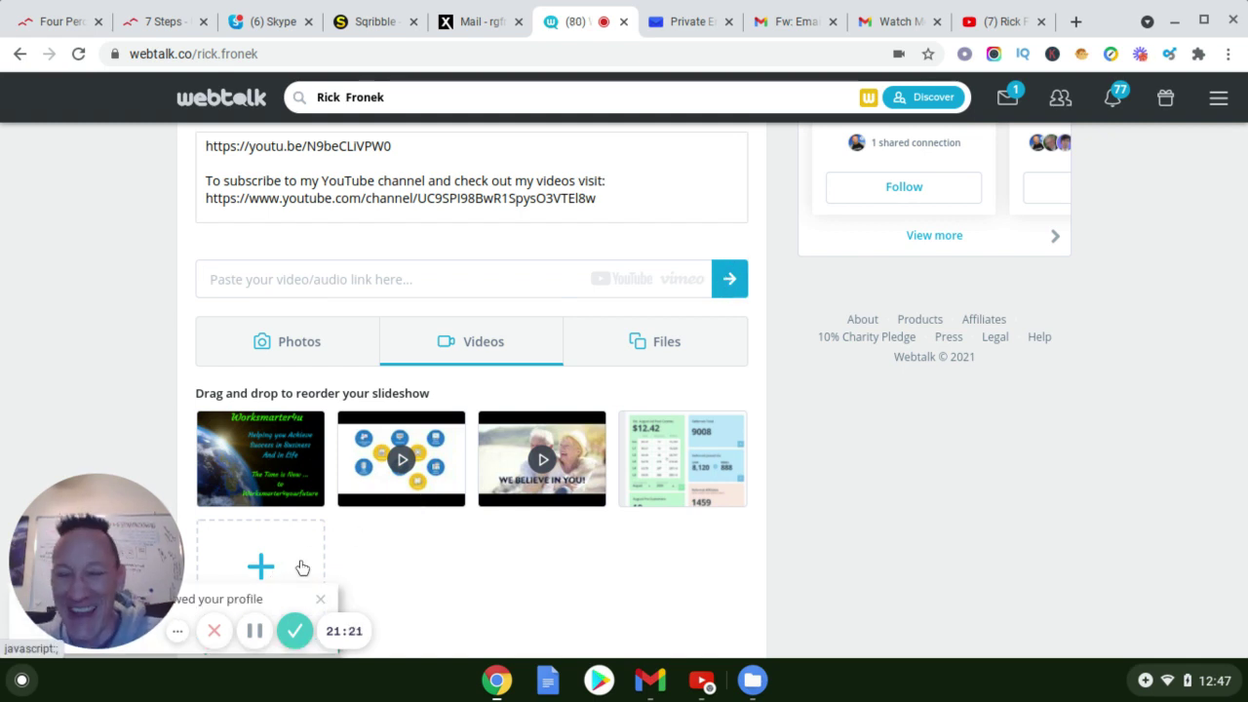
{"action": "scroll", "coordinate": [378, 486], "scroll_direction": "up", "scroll_amount": 3}
{"action": "scroll", "coordinate": [464, 371], "scroll_direction": "up", "scroll_amount": 1}
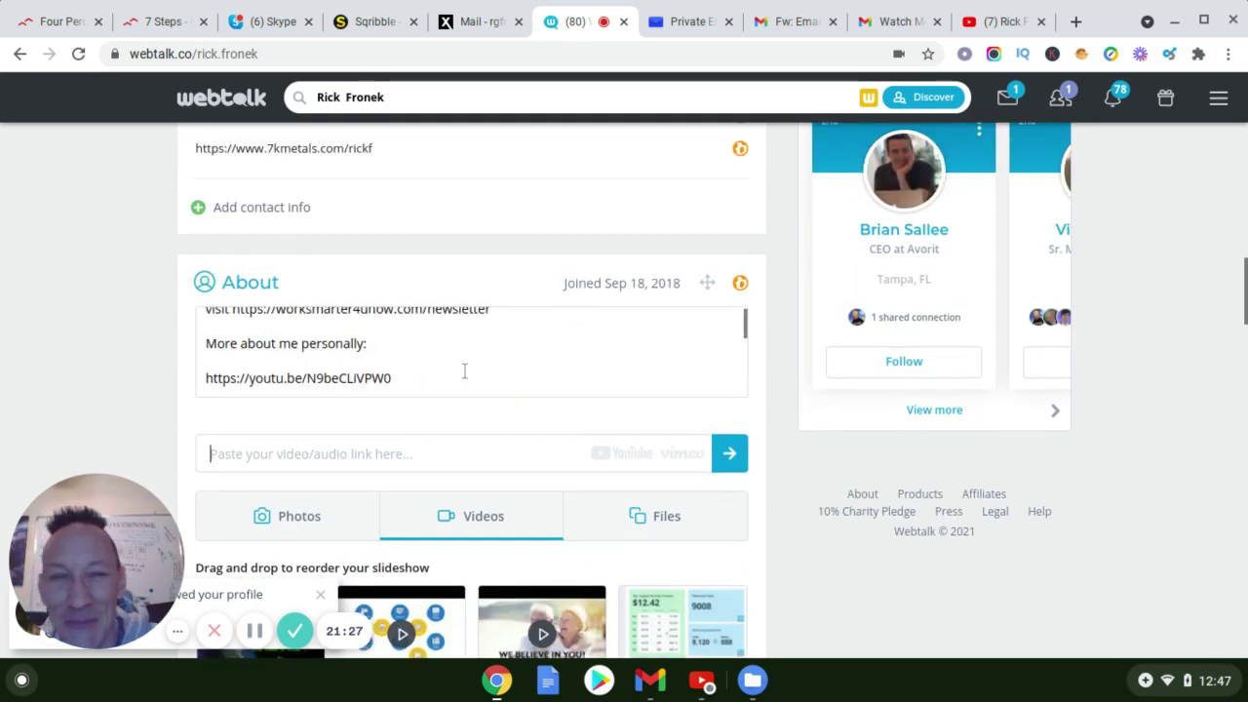
{"action": "scroll", "coordinate": [464, 371], "scroll_direction": "up", "scroll_amount": 1}
{"action": "scroll", "coordinate": [464, 336], "scroll_direction": "up", "scroll_amount": 2}
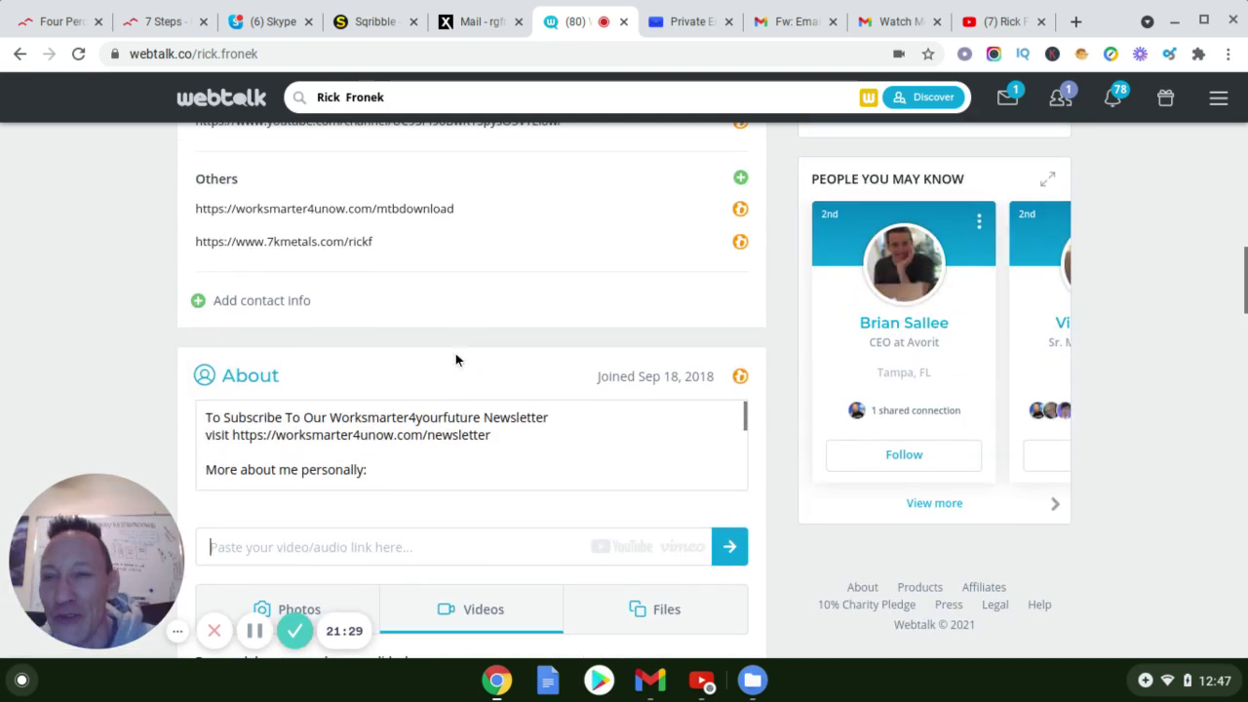
{"action": "scroll", "coordinate": [455, 356], "scroll_direction": "up", "scroll_amount": 1}
{"action": "scroll", "coordinate": [461, 363], "scroll_direction": "up", "scroll_amount": 1}
{"action": "scroll", "coordinate": [462, 364], "scroll_direction": "down", "scroll_amount": 1}
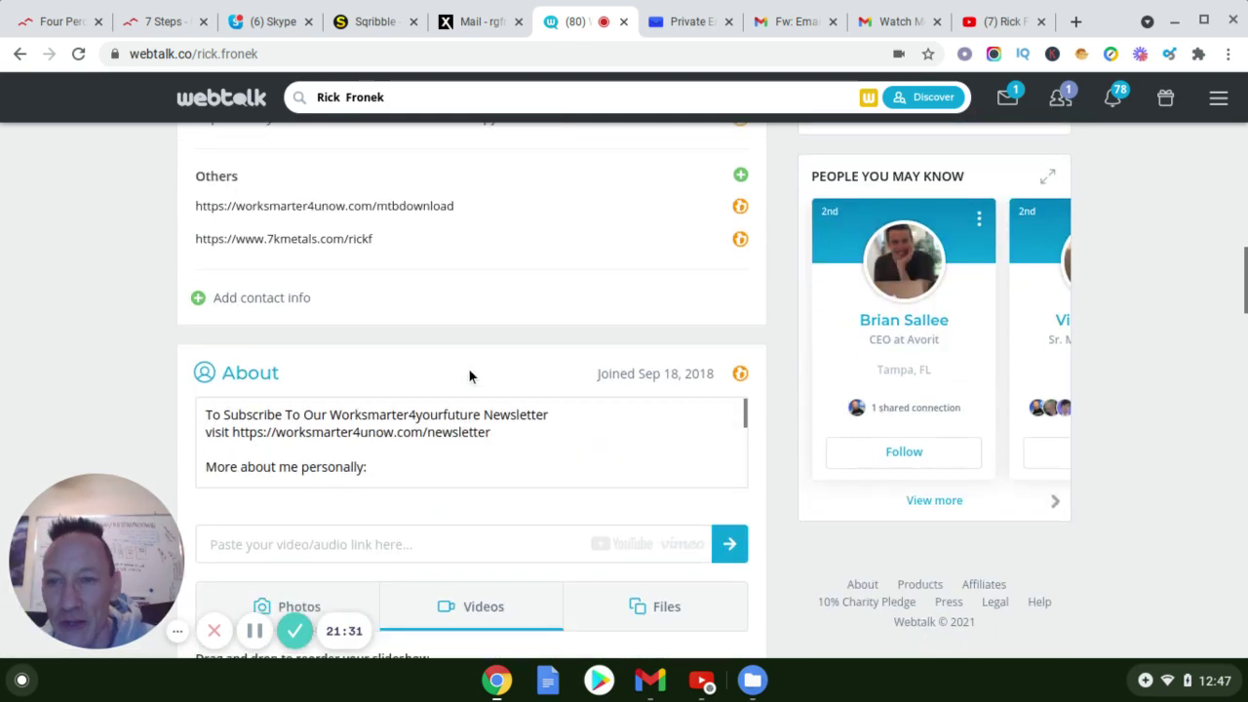
{"action": "scroll", "coordinate": [468, 371], "scroll_direction": "down", "scroll_amount": 4}
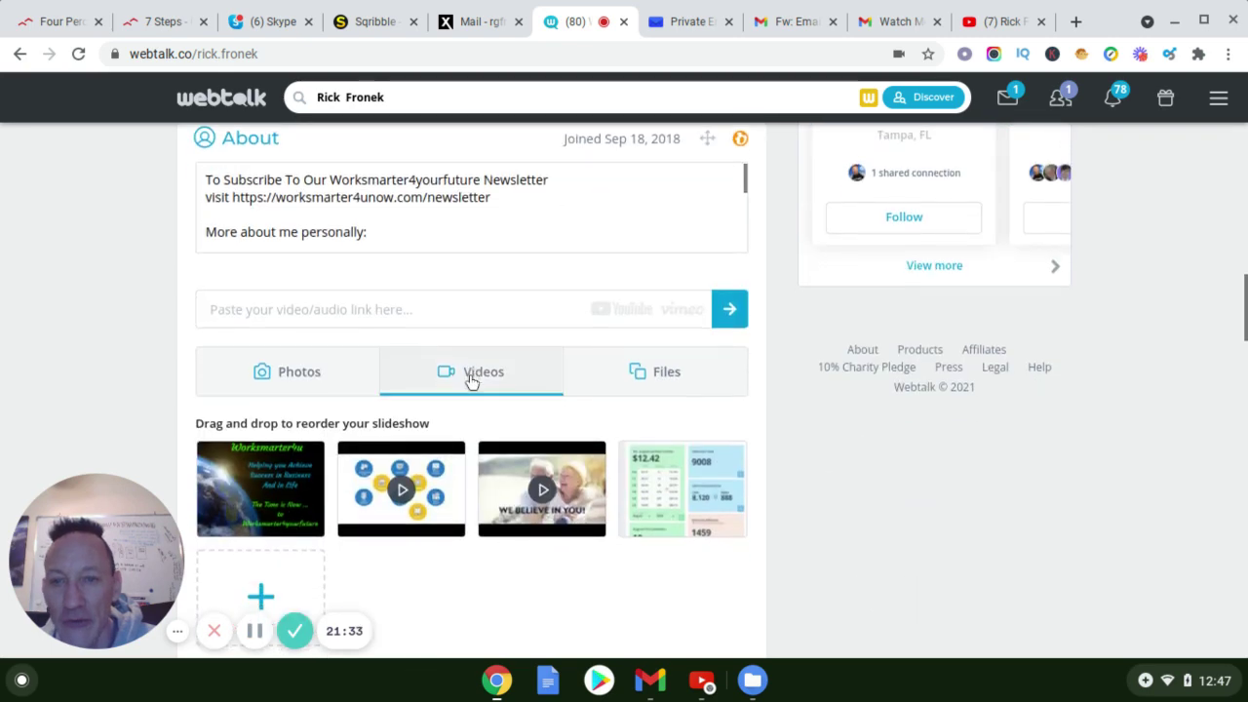
{"action": "scroll", "coordinate": [487, 410], "scroll_direction": "down", "scroll_amount": 1}
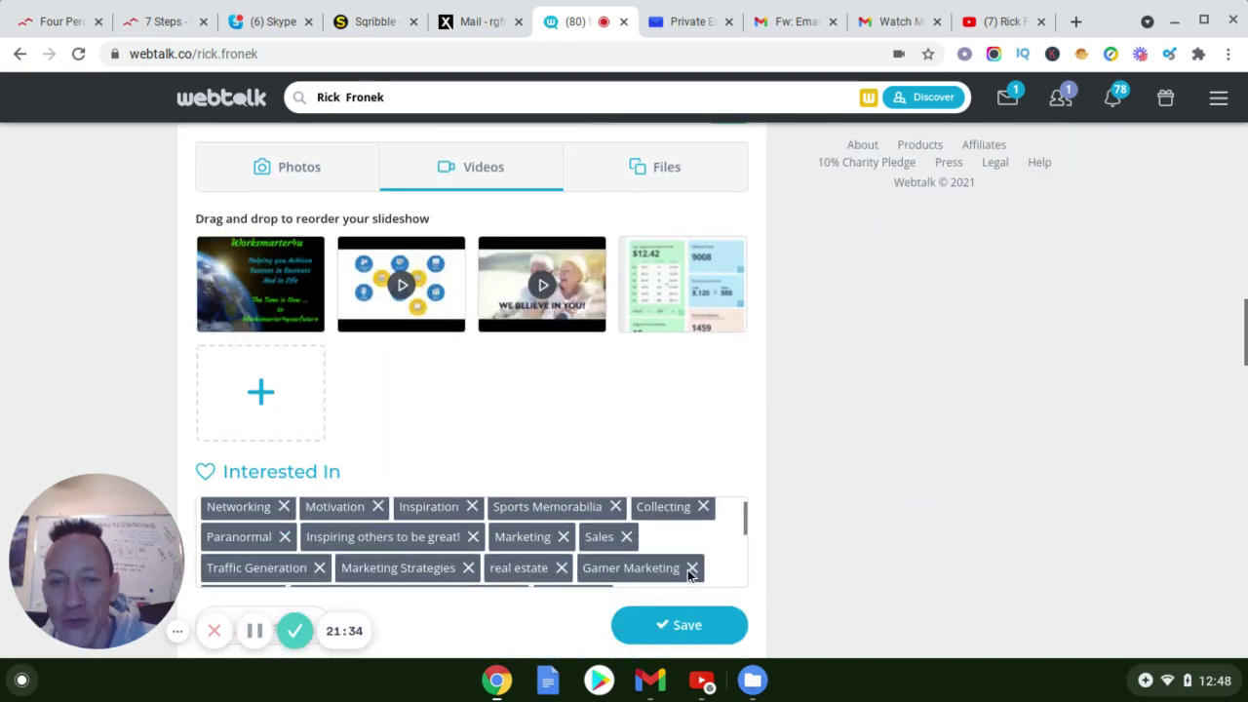
{"action": "scroll", "coordinate": [571, 467], "scroll_direction": "up", "scroll_amount": 6}
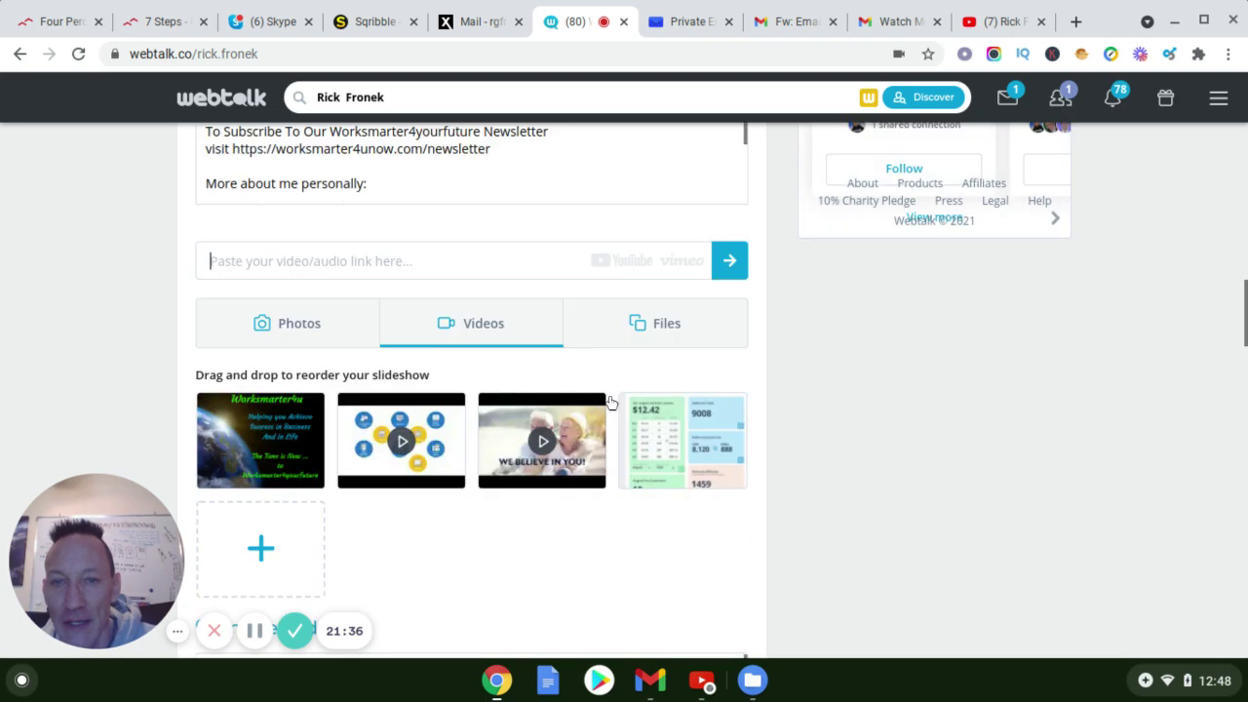
{"action": "scroll", "coordinate": [576, 271], "scroll_direction": "up", "scroll_amount": 2}
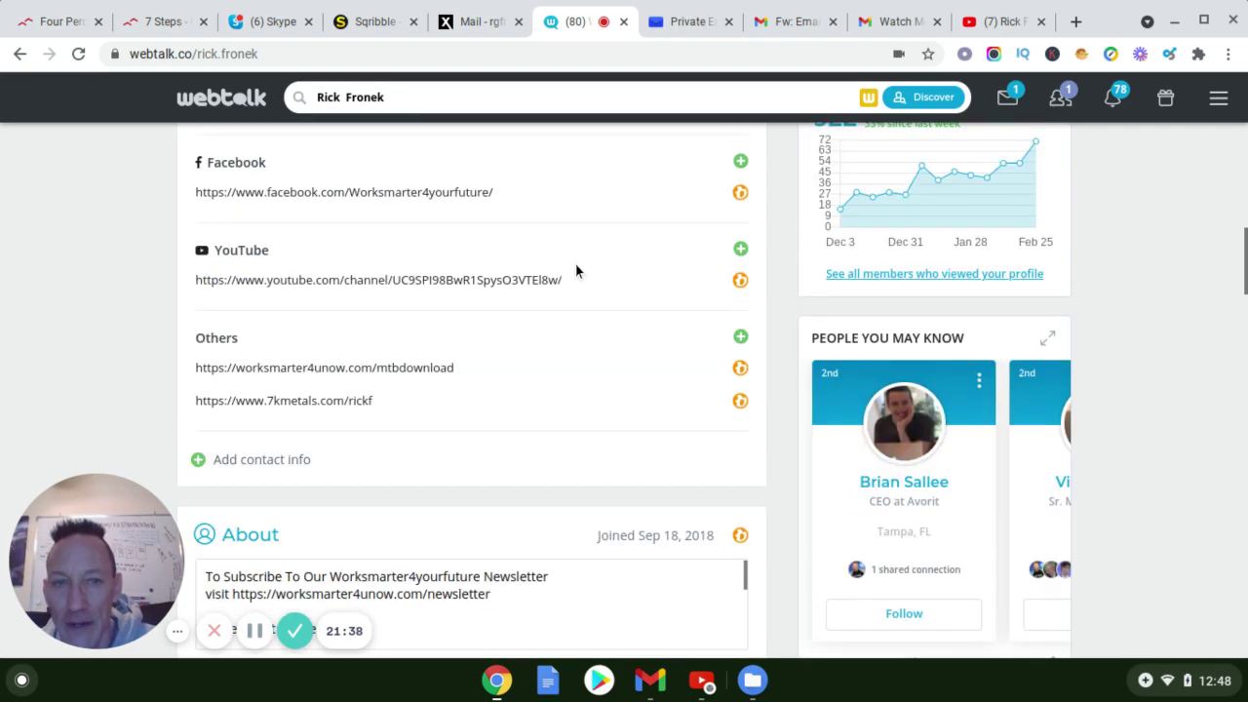
{"action": "scroll", "coordinate": [576, 271], "scroll_direction": "up", "scroll_amount": 3}
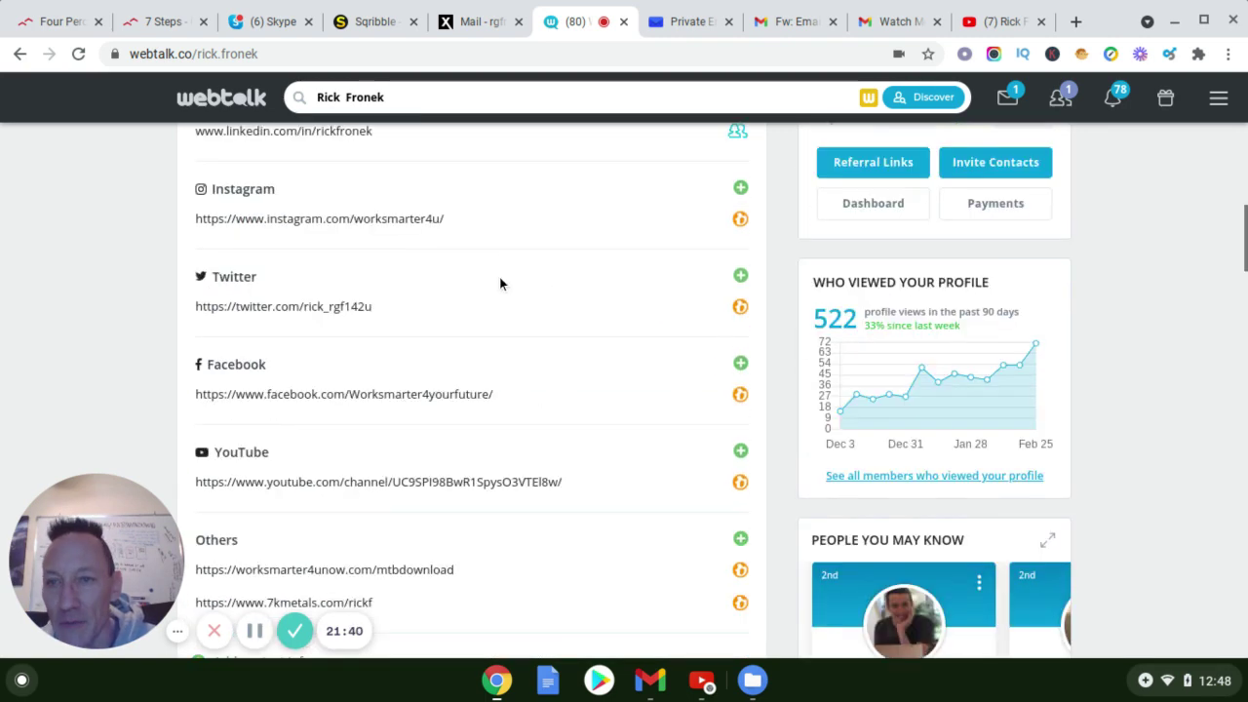
{"action": "scroll", "coordinate": [481, 289], "scroll_direction": "up", "scroll_amount": 3}
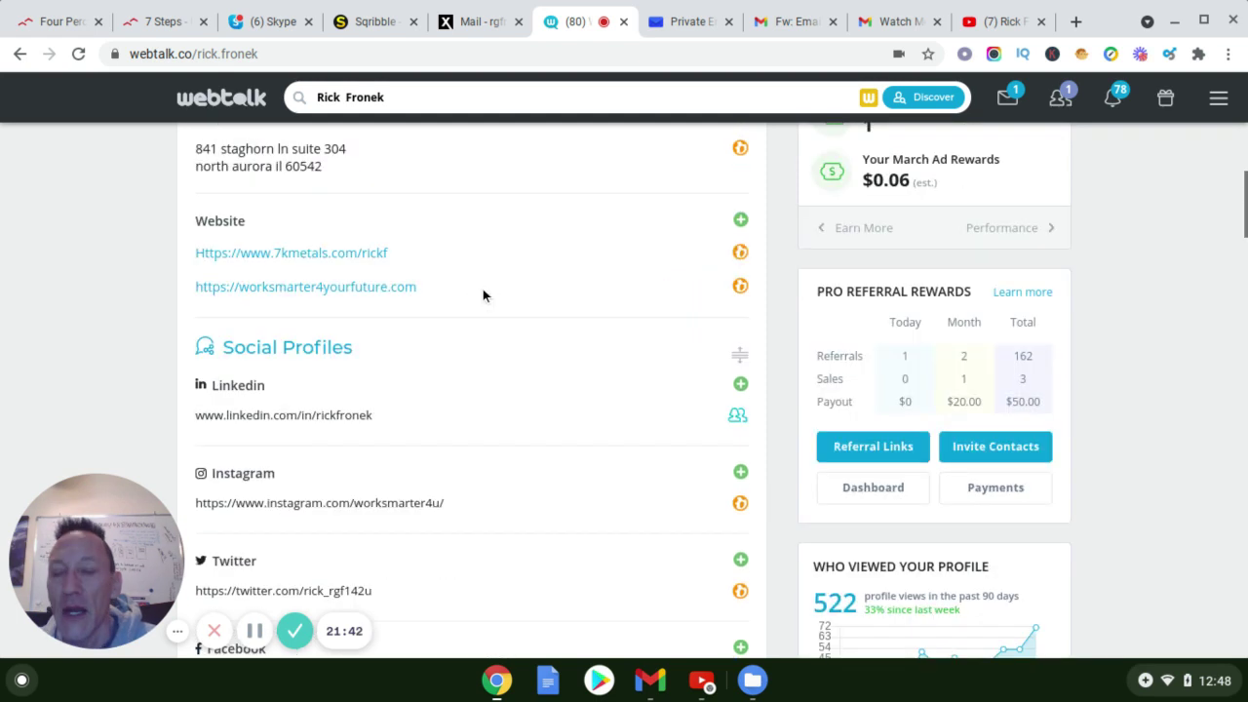
{"action": "scroll", "coordinate": [484, 291], "scroll_direction": "up", "scroll_amount": 1}
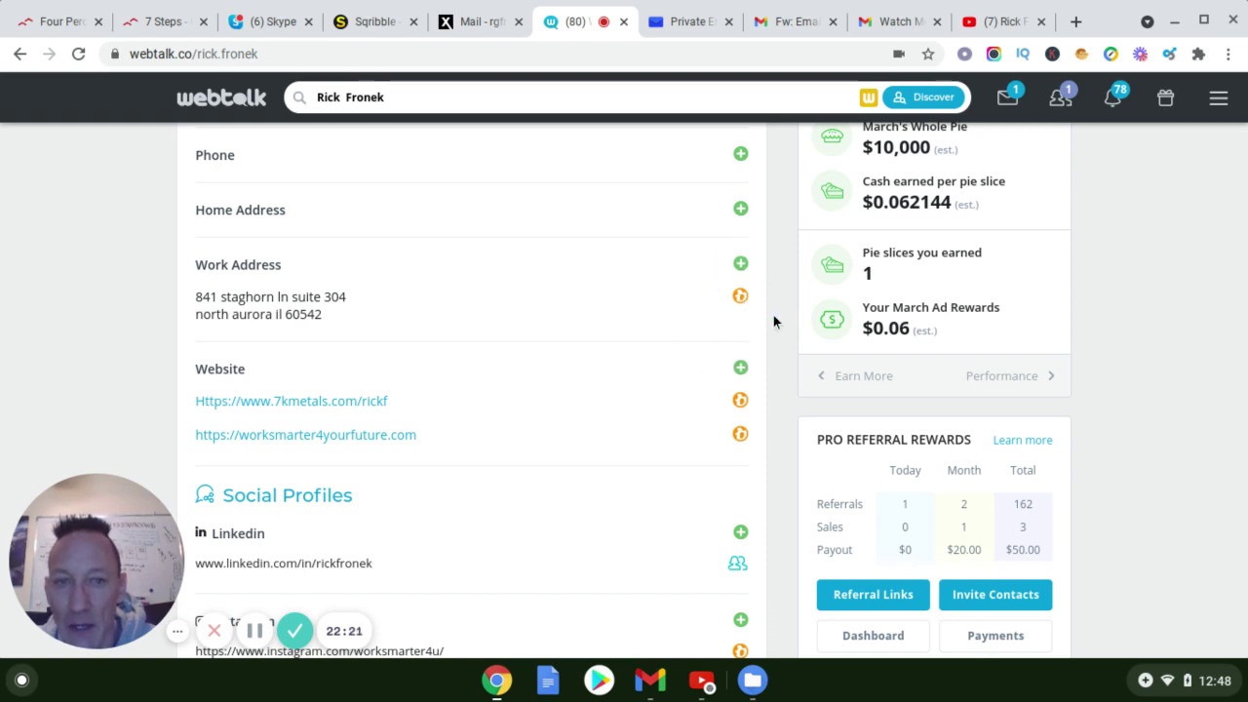
{"action": "mouse_move", "coordinate": [739, 298]}
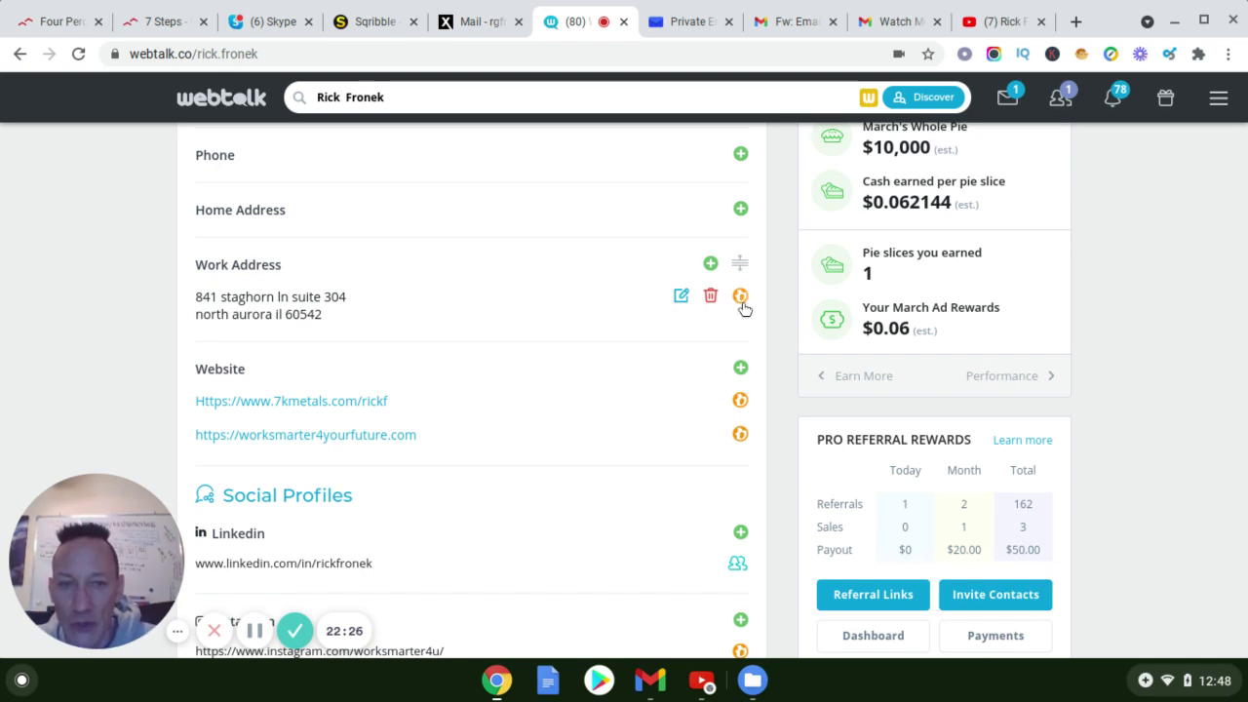
{"action": "scroll", "coordinate": [694, 453], "scroll_direction": "down", "scroll_amount": 3}
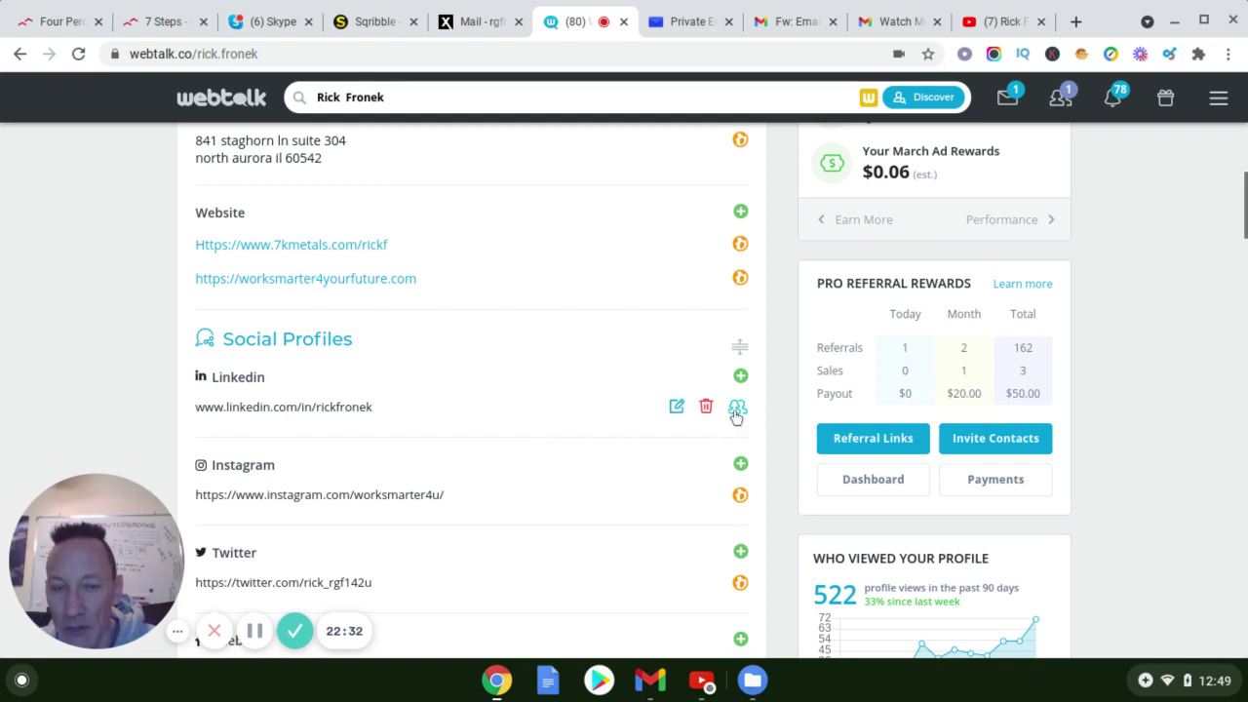
{"action": "scroll", "coordinate": [725, 436], "scroll_direction": "down", "scroll_amount": 2}
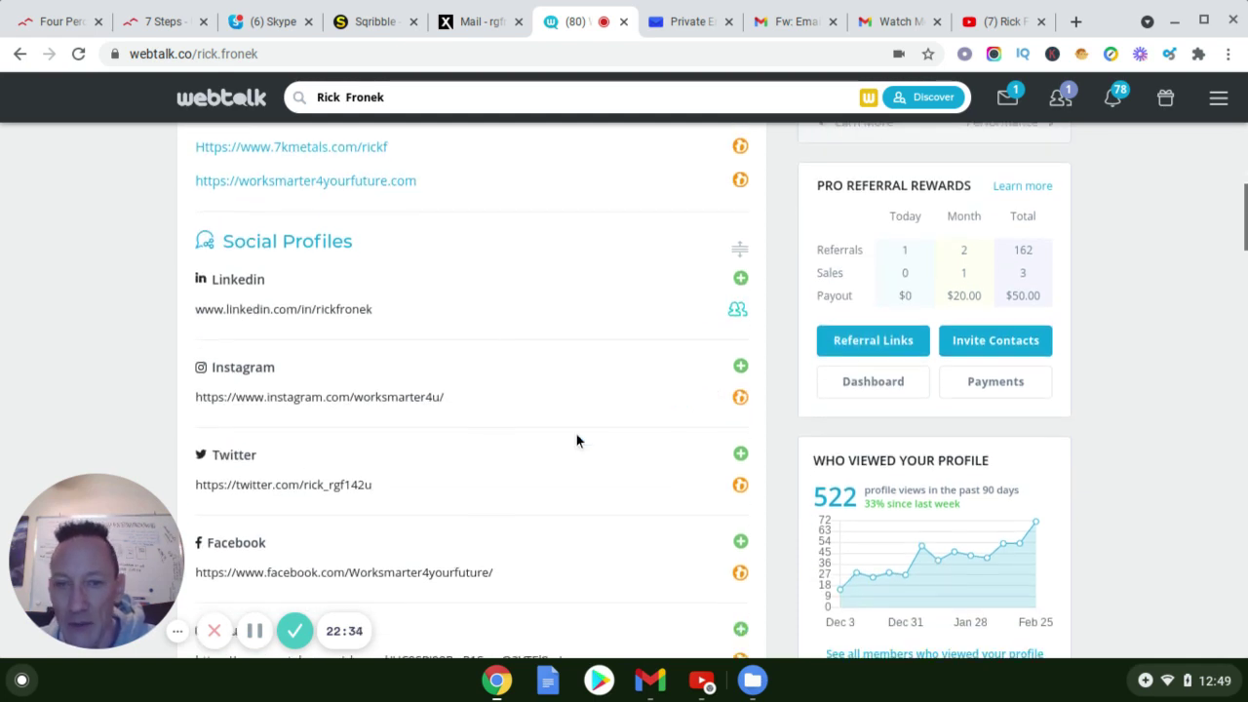
{"action": "scroll", "coordinate": [664, 478], "scroll_direction": "down", "scroll_amount": 3}
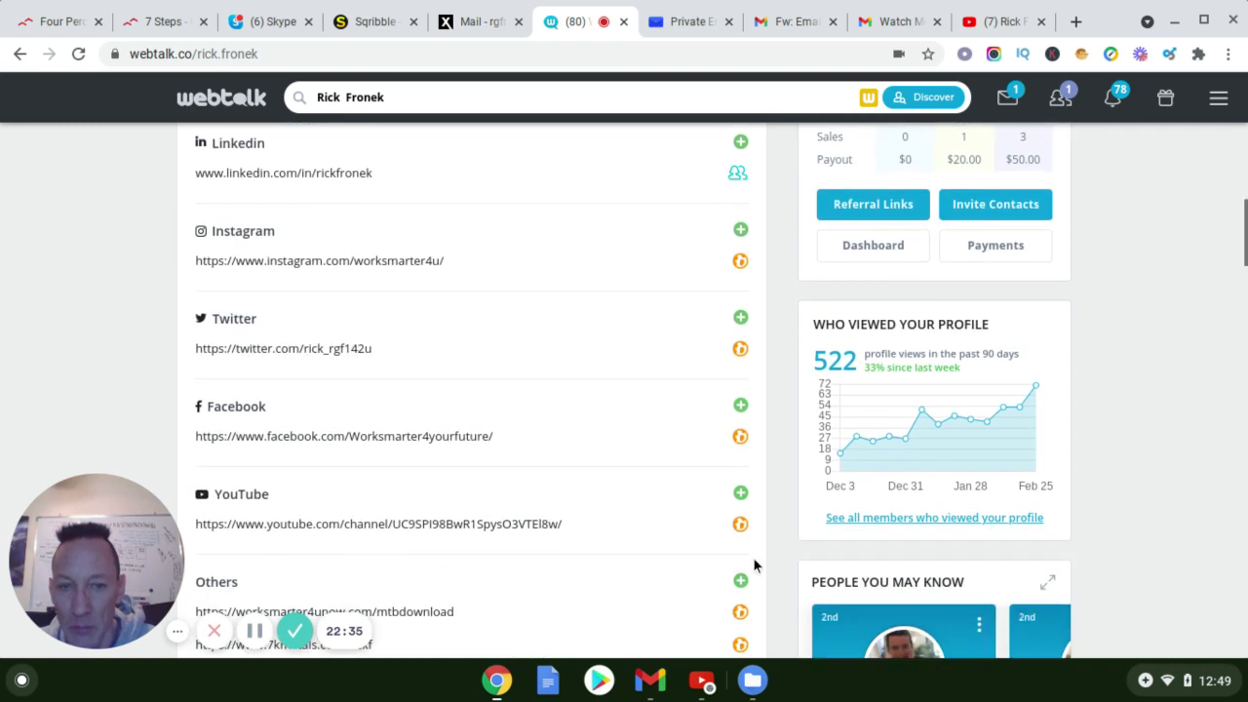
{"action": "scroll", "coordinate": [751, 561], "scroll_direction": "down", "scroll_amount": 2}
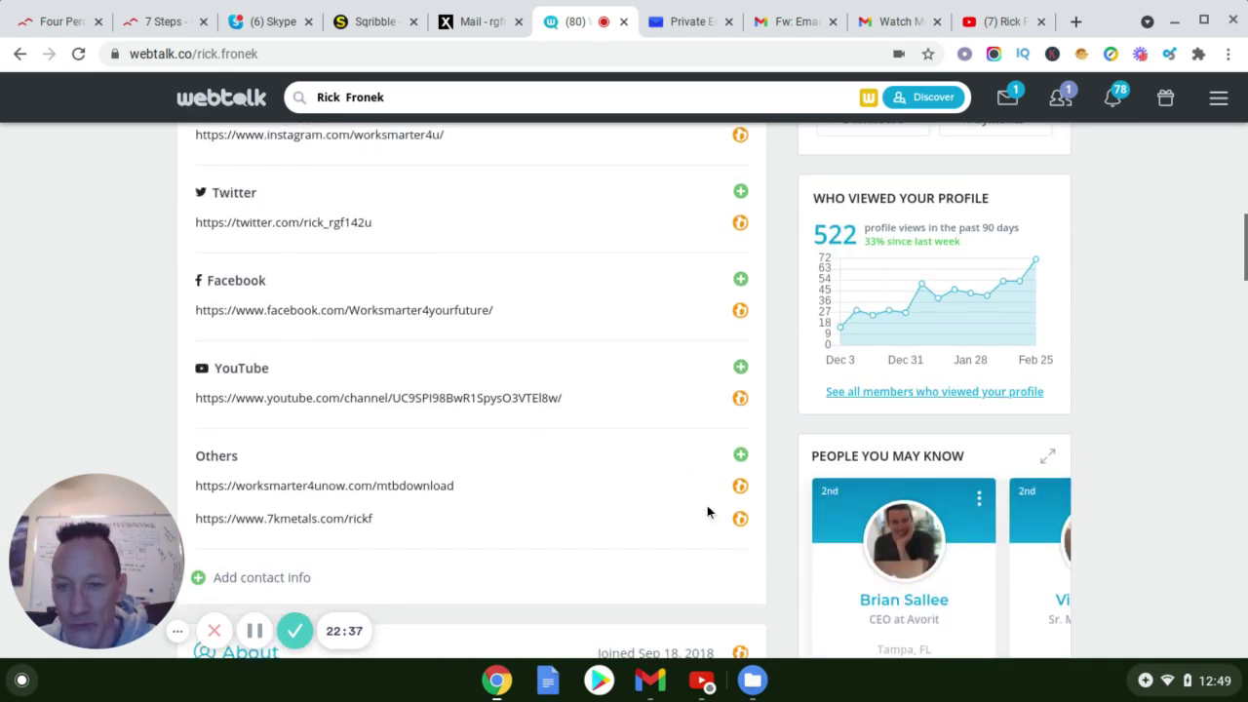
{"action": "scroll", "coordinate": [691, 514], "scroll_direction": "down", "scroll_amount": 4}
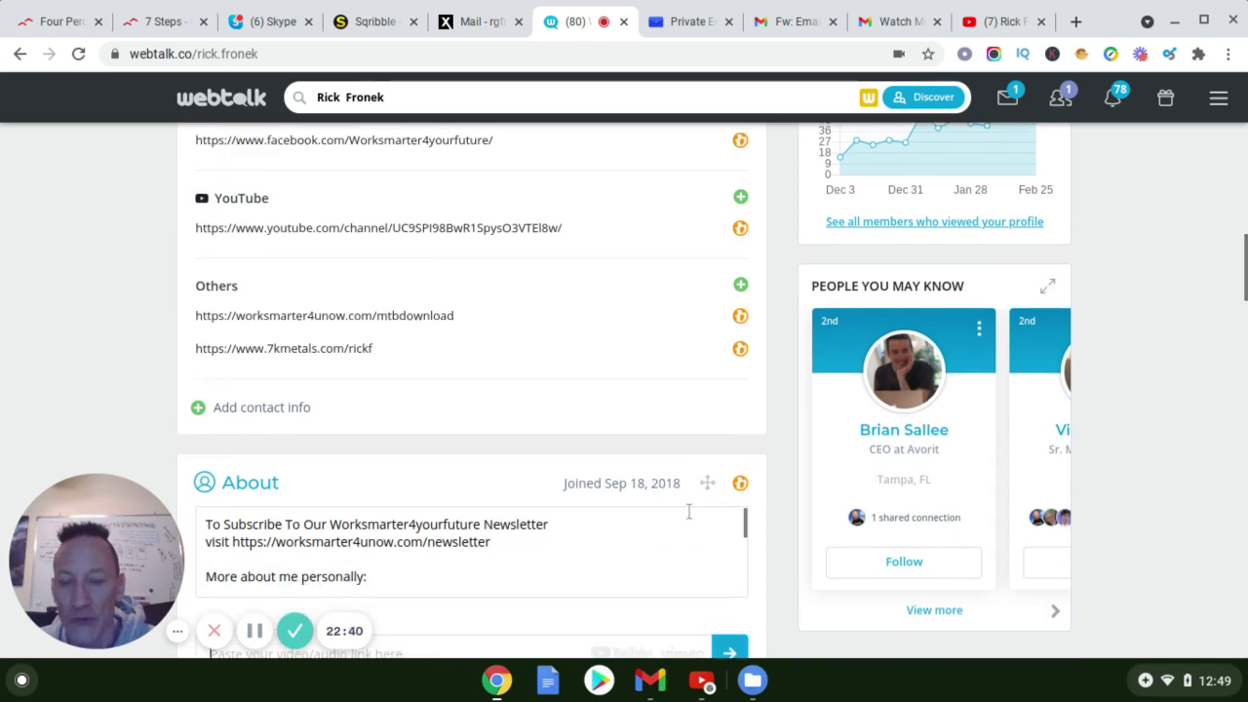